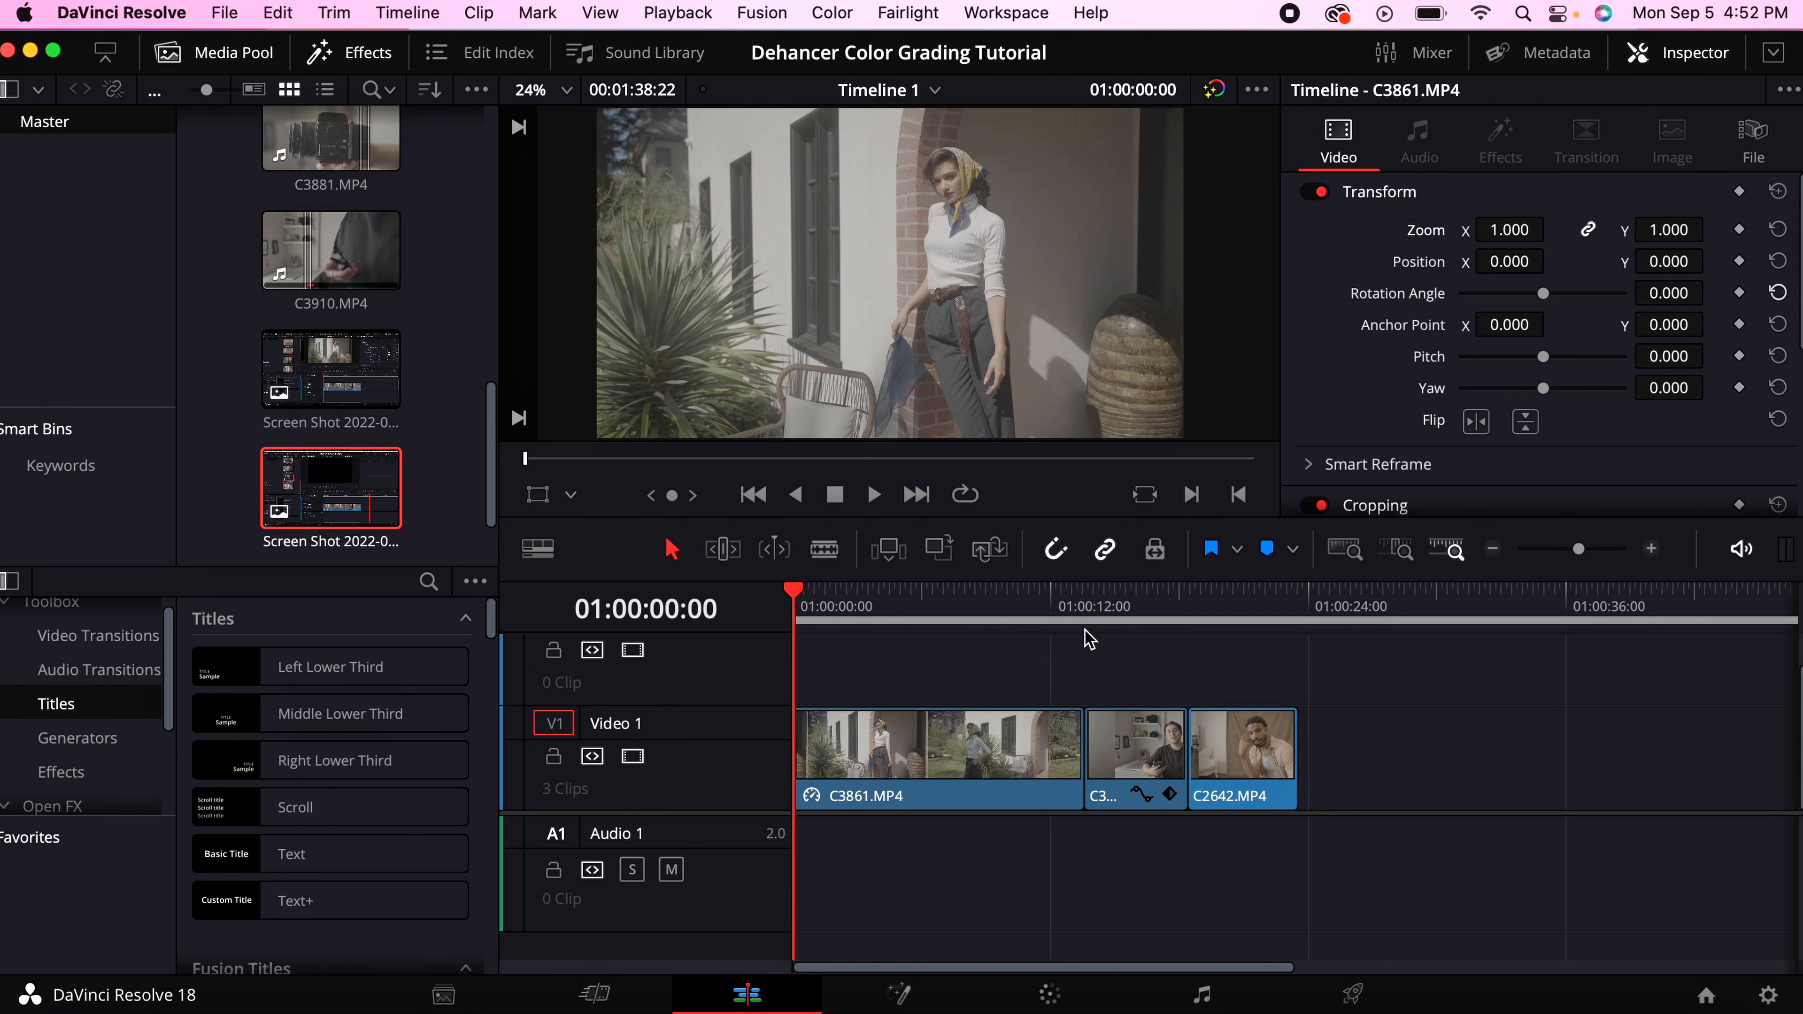
Step: Preview the opening frame of each of the three timeline clips and return the playhead to the start
{"action": "left_click", "coordinate": [1086, 609]}
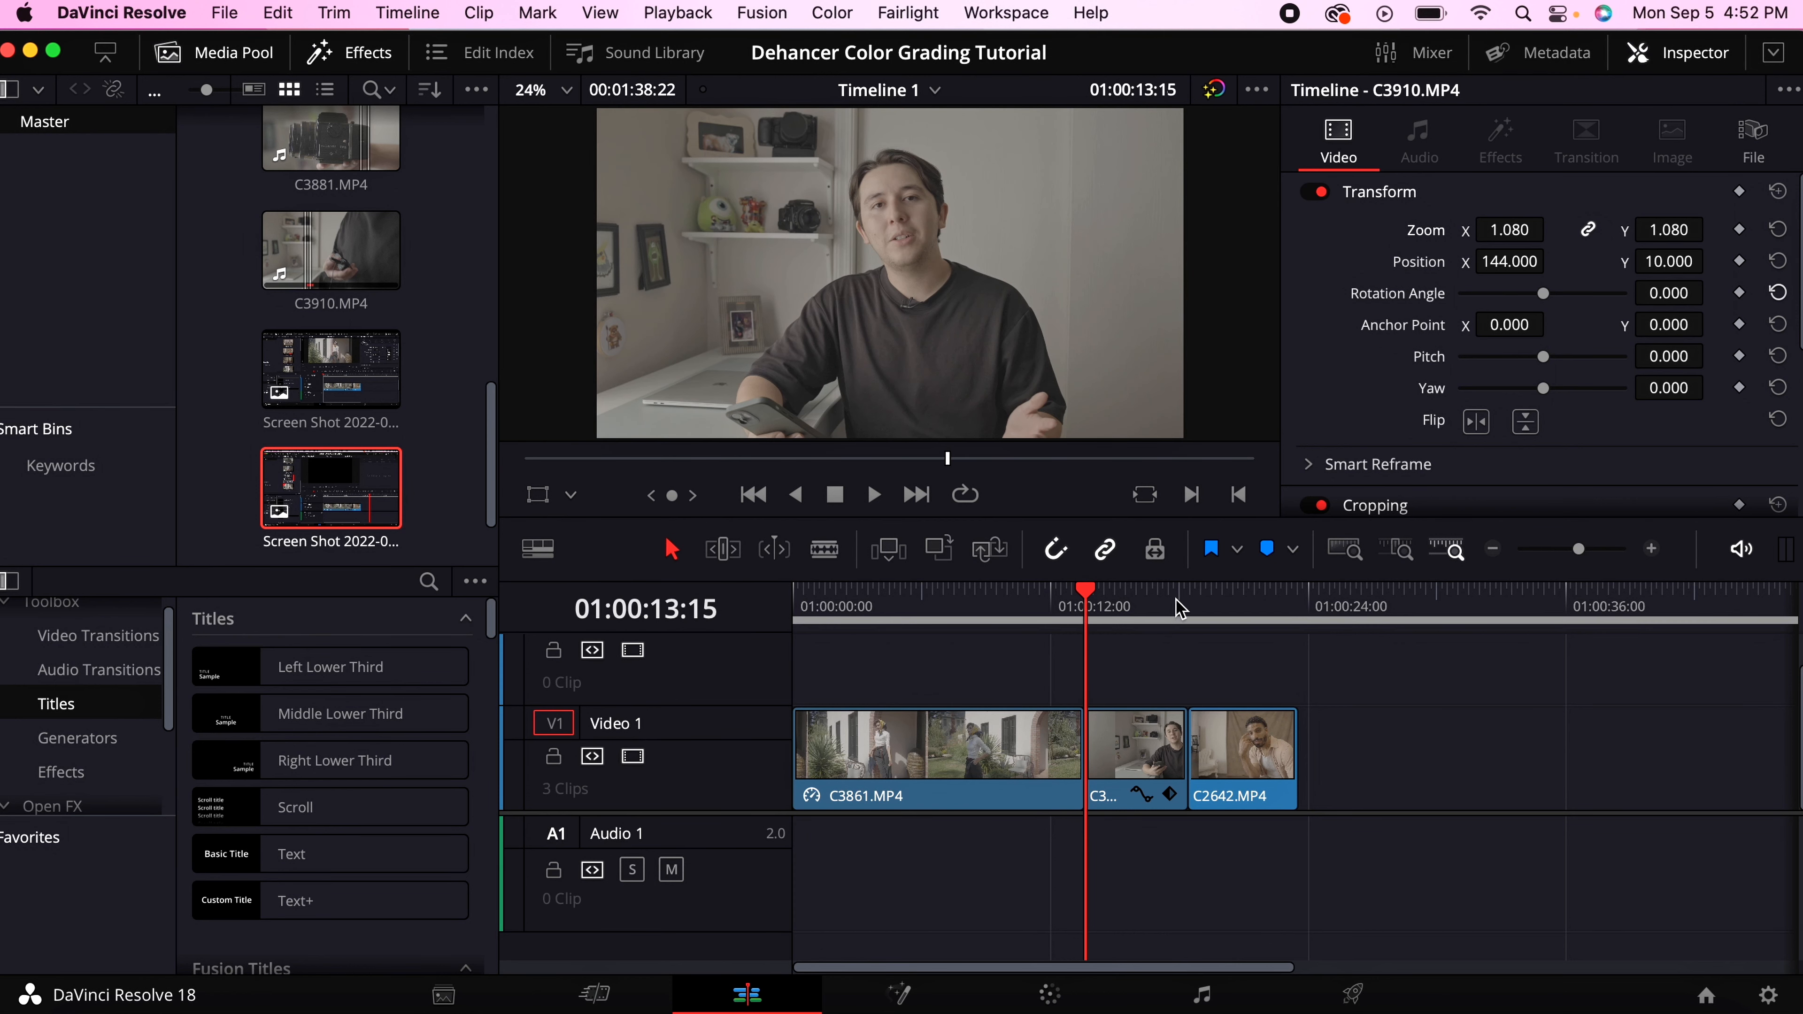
{"action": "left_click", "coordinate": [1187, 608]}
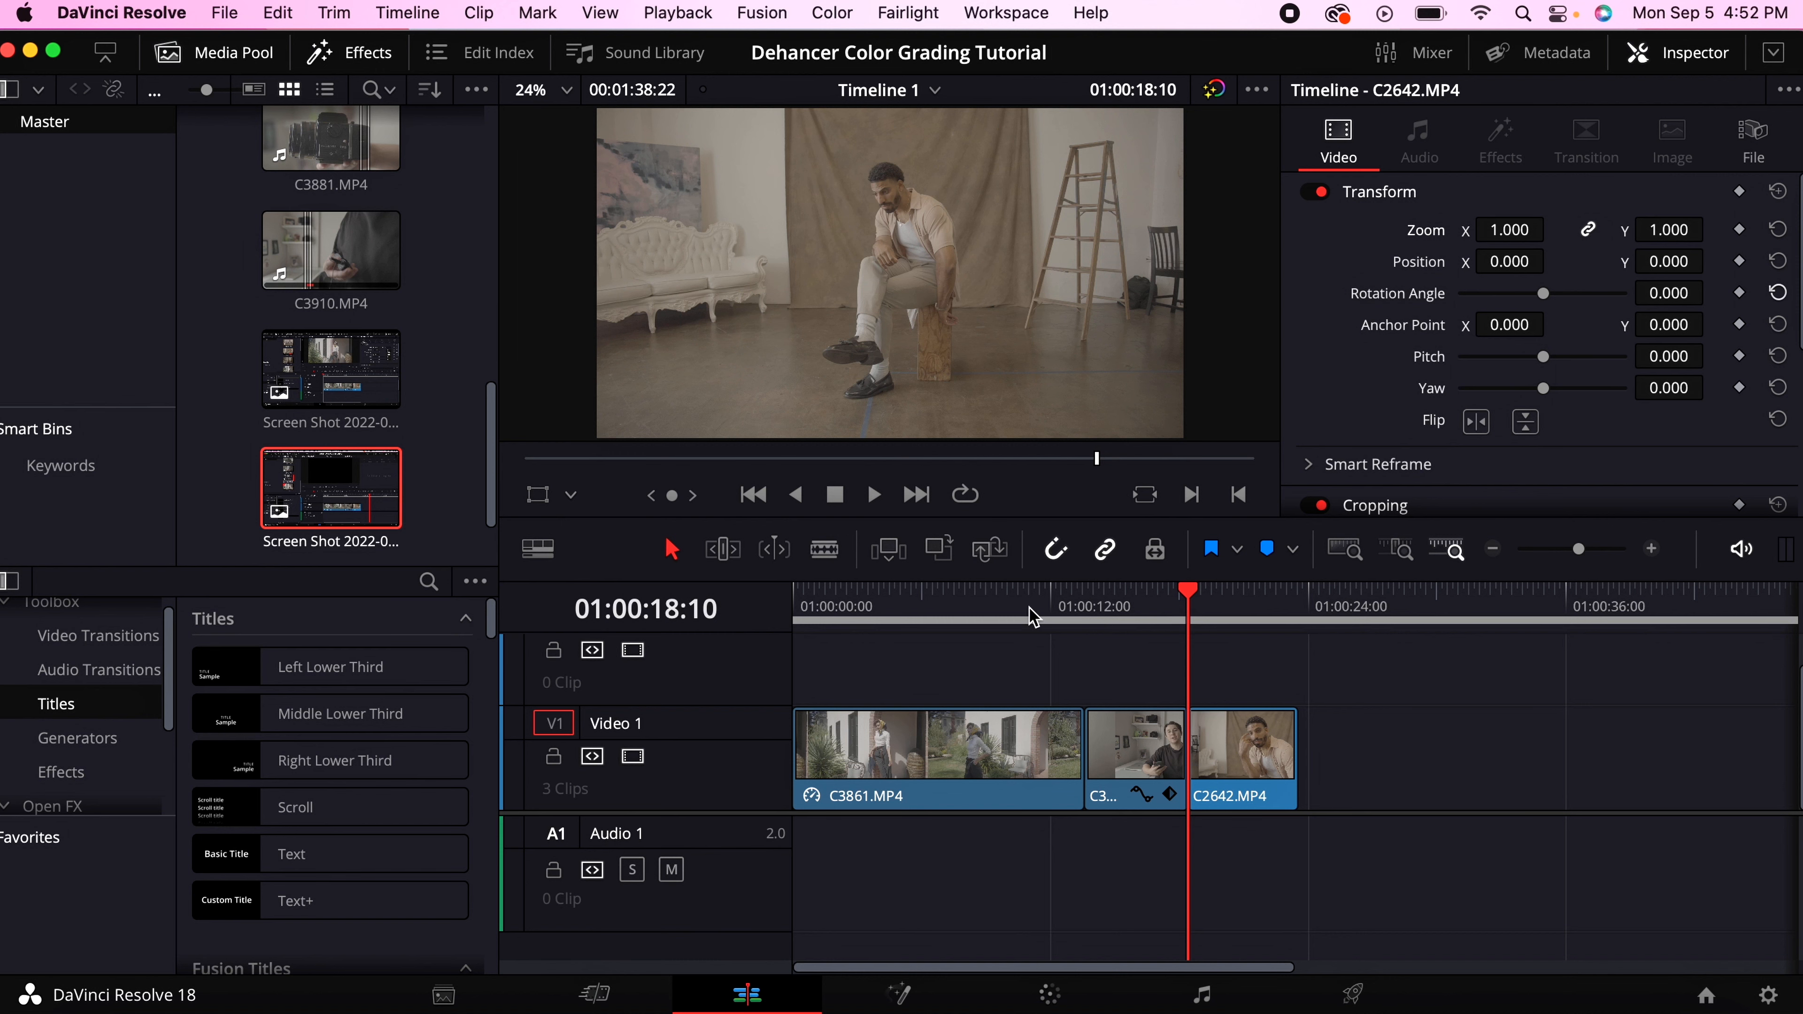
{"action": "left_click", "coordinate": [801, 609]}
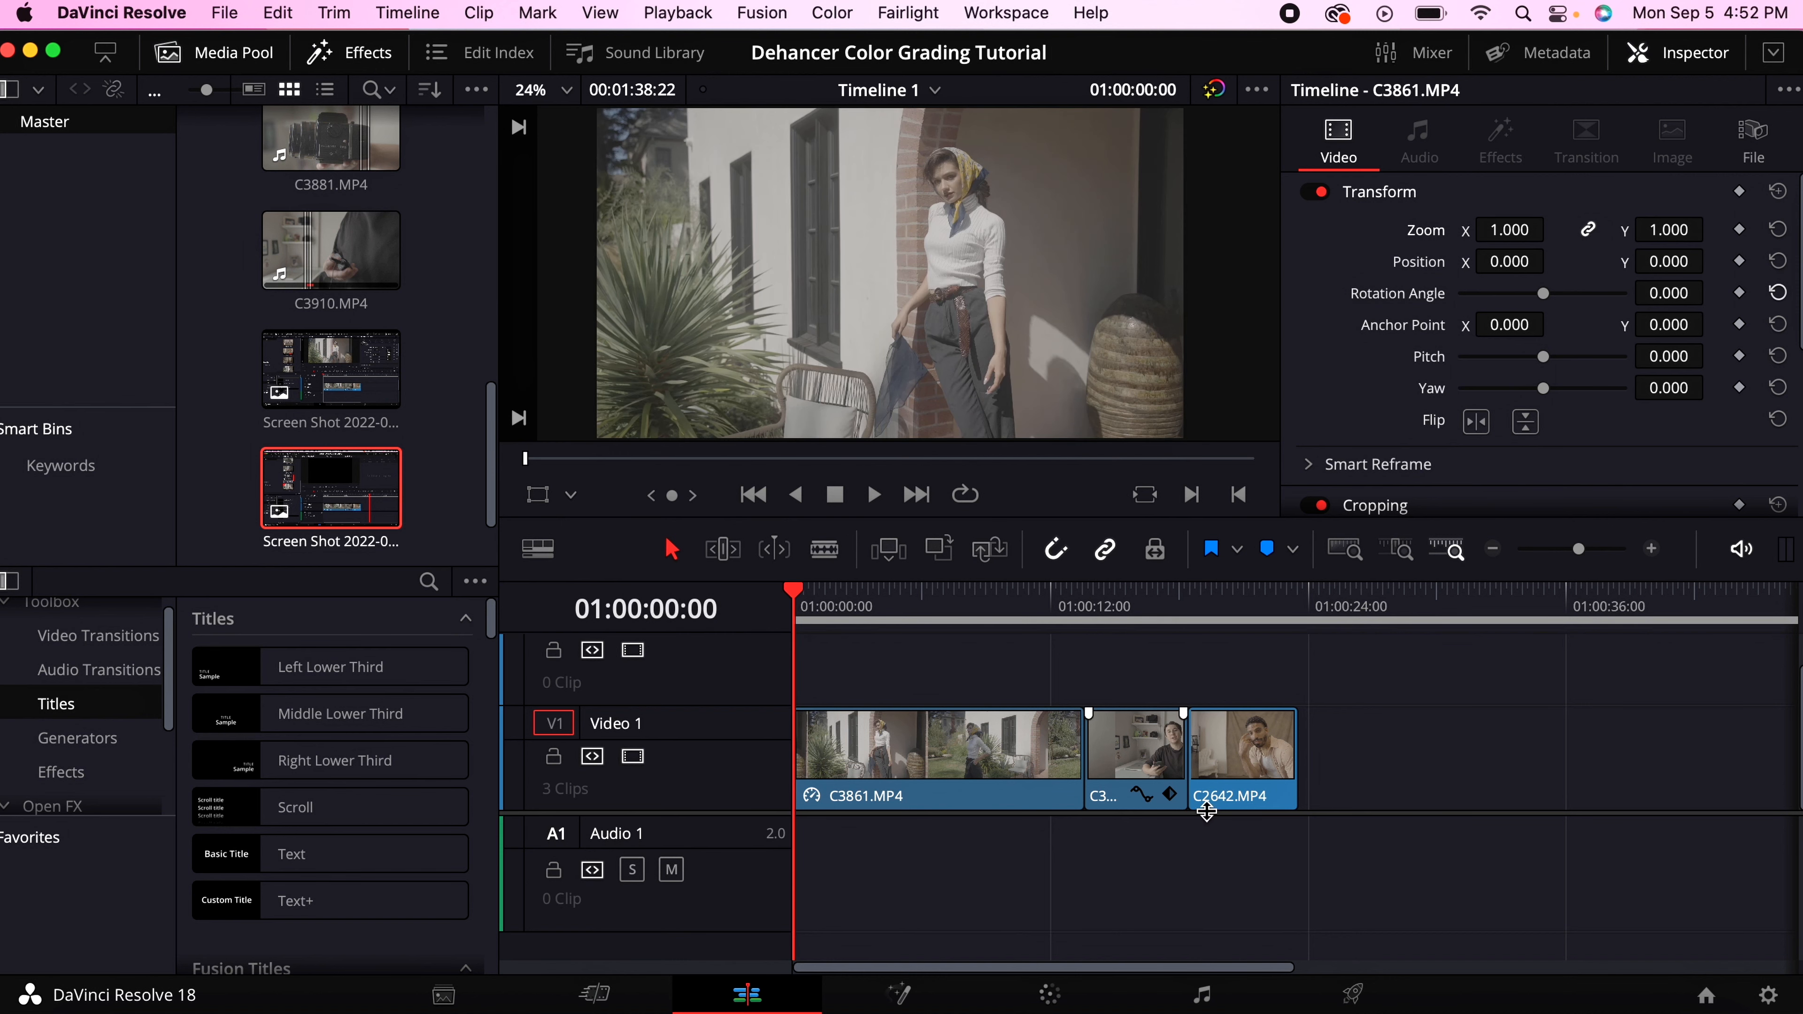
Step: Switch to the Color page and add two serial nodes after node 01 on the first clip
{"action": "left_click", "coordinate": [1050, 996]}
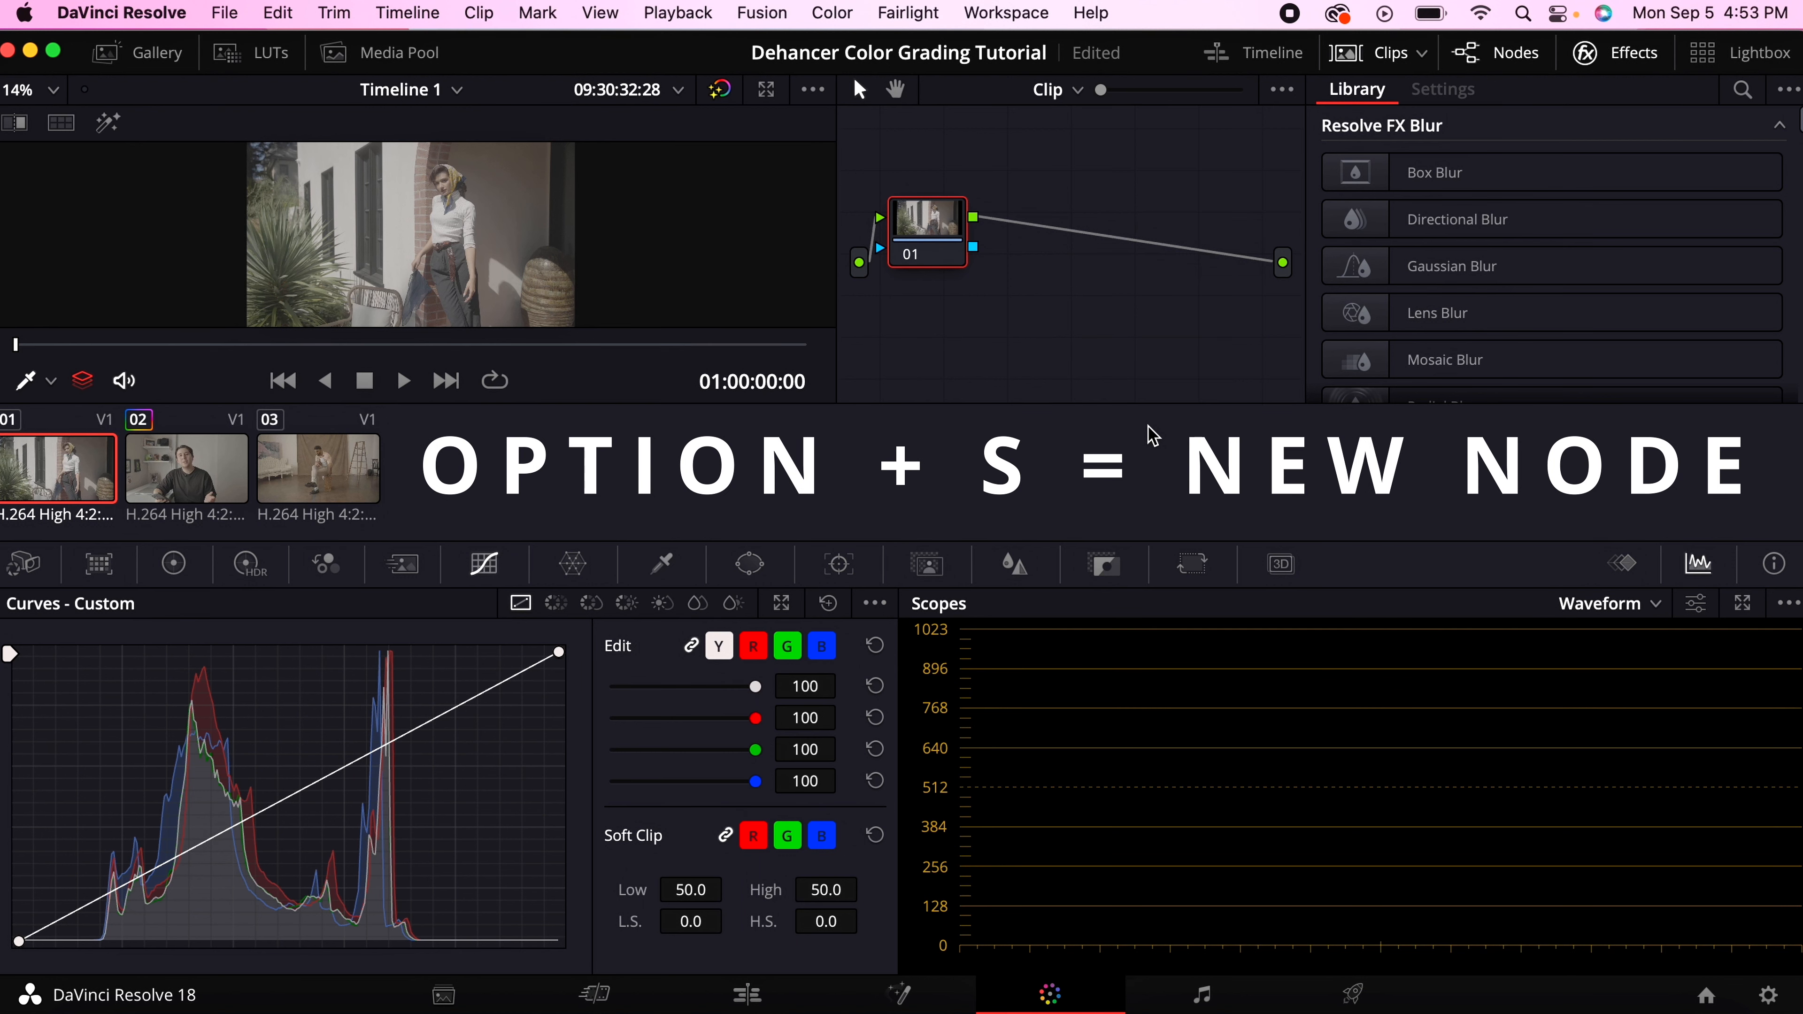
{"action": "key", "text": "alt+s"}
{"action": "key", "text": "alt+s"}
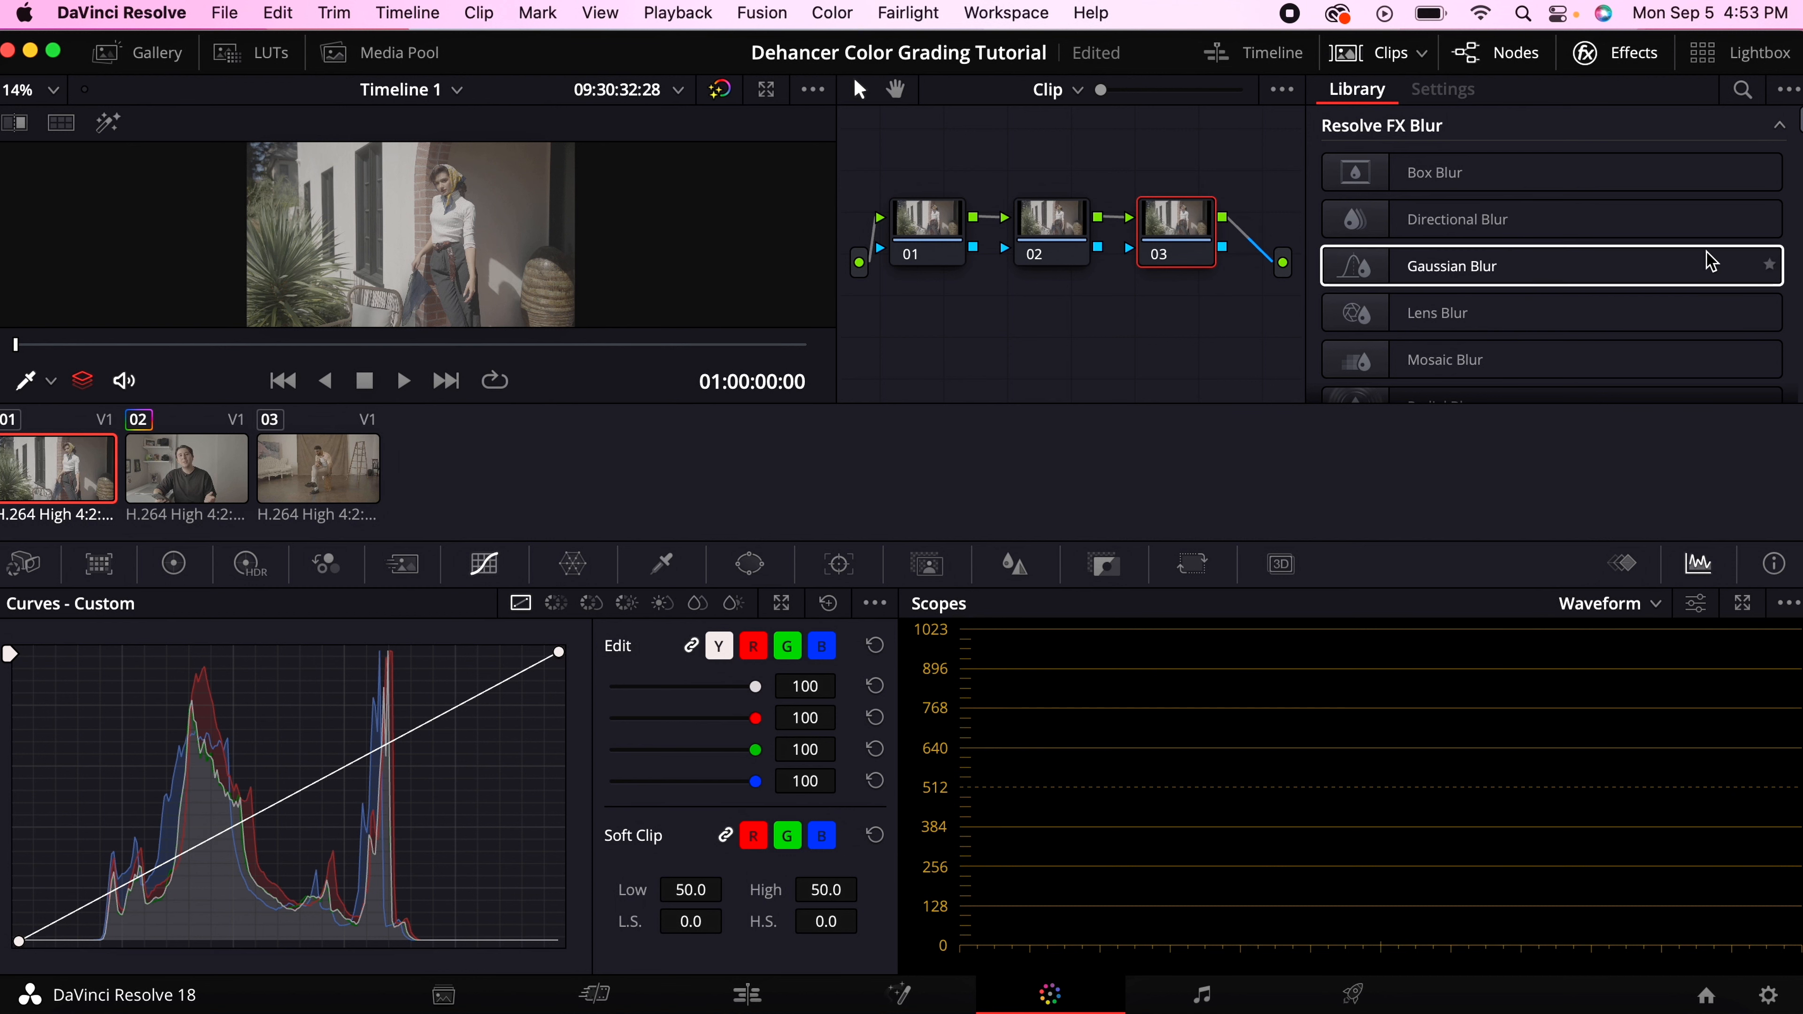
Step: Apply the Dehancer Pro 5.3.3 film emulation effect to node 03
{"action": "left_click", "coordinate": [961, 235]}
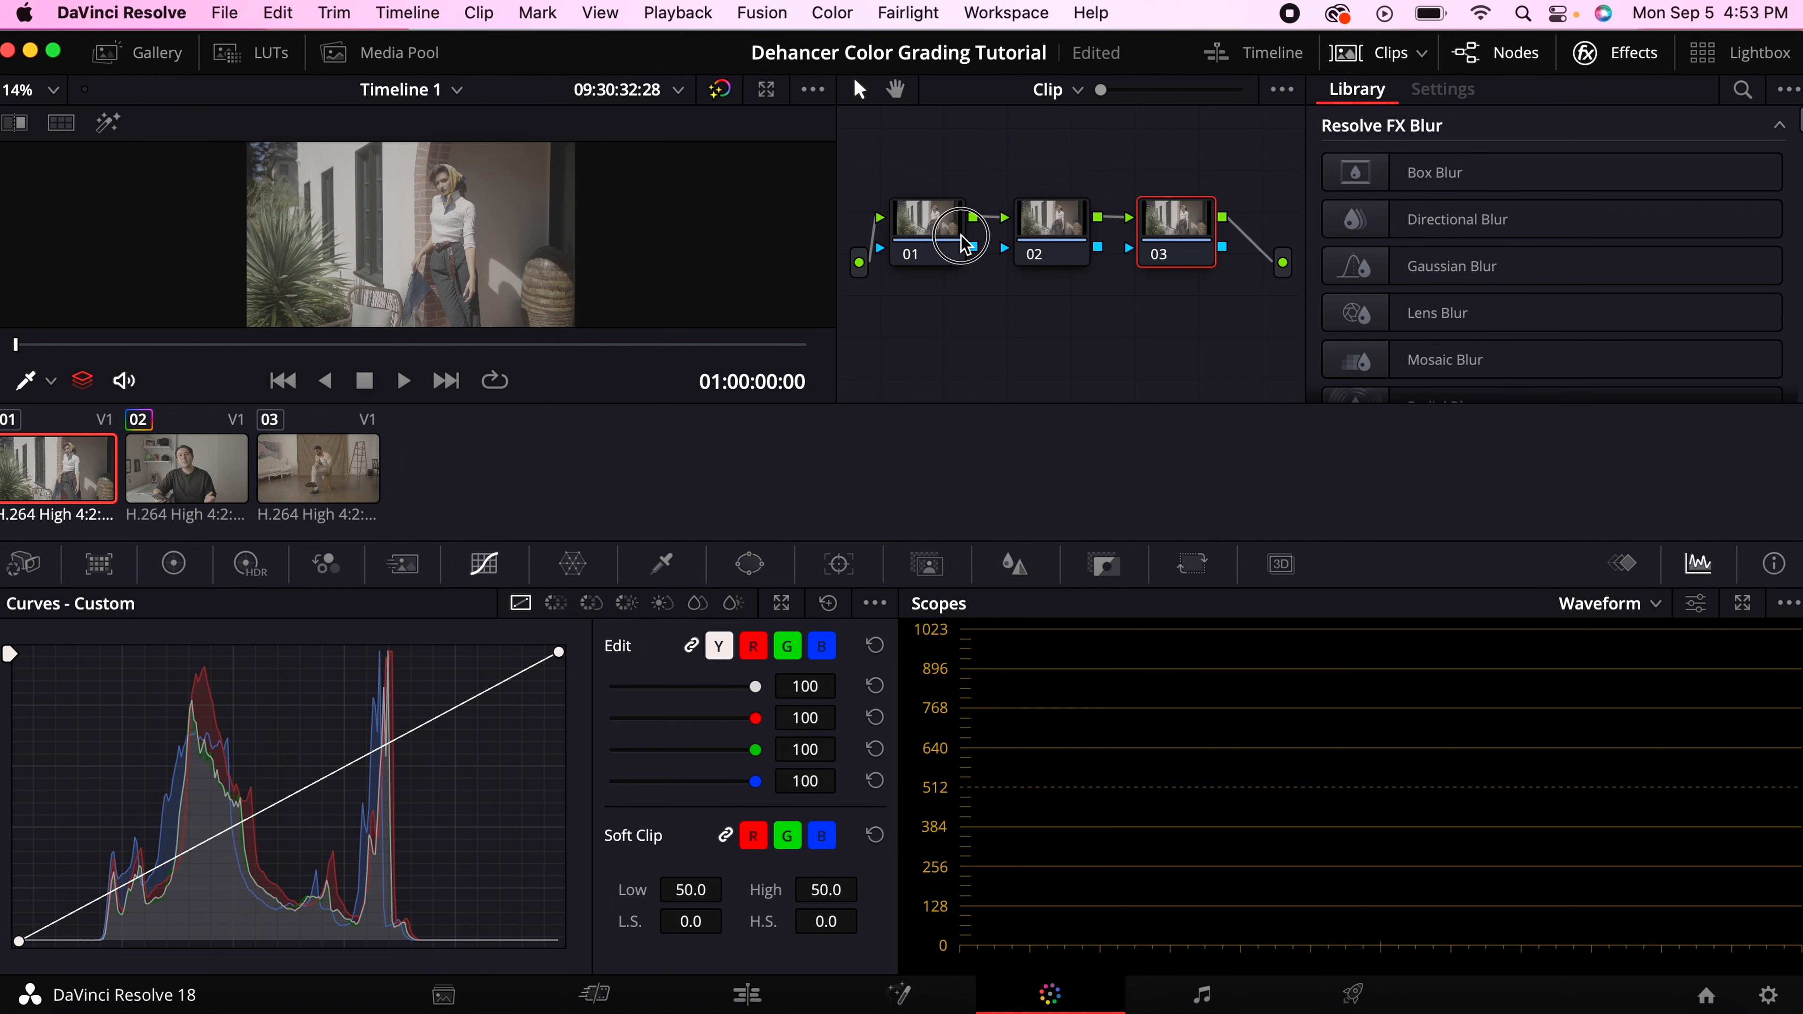
{"action": "left_click", "coordinate": [1187, 226]}
{"action": "scroll", "coordinate": [1562, 284], "scroll_direction": "down", "scroll_amount": 15}
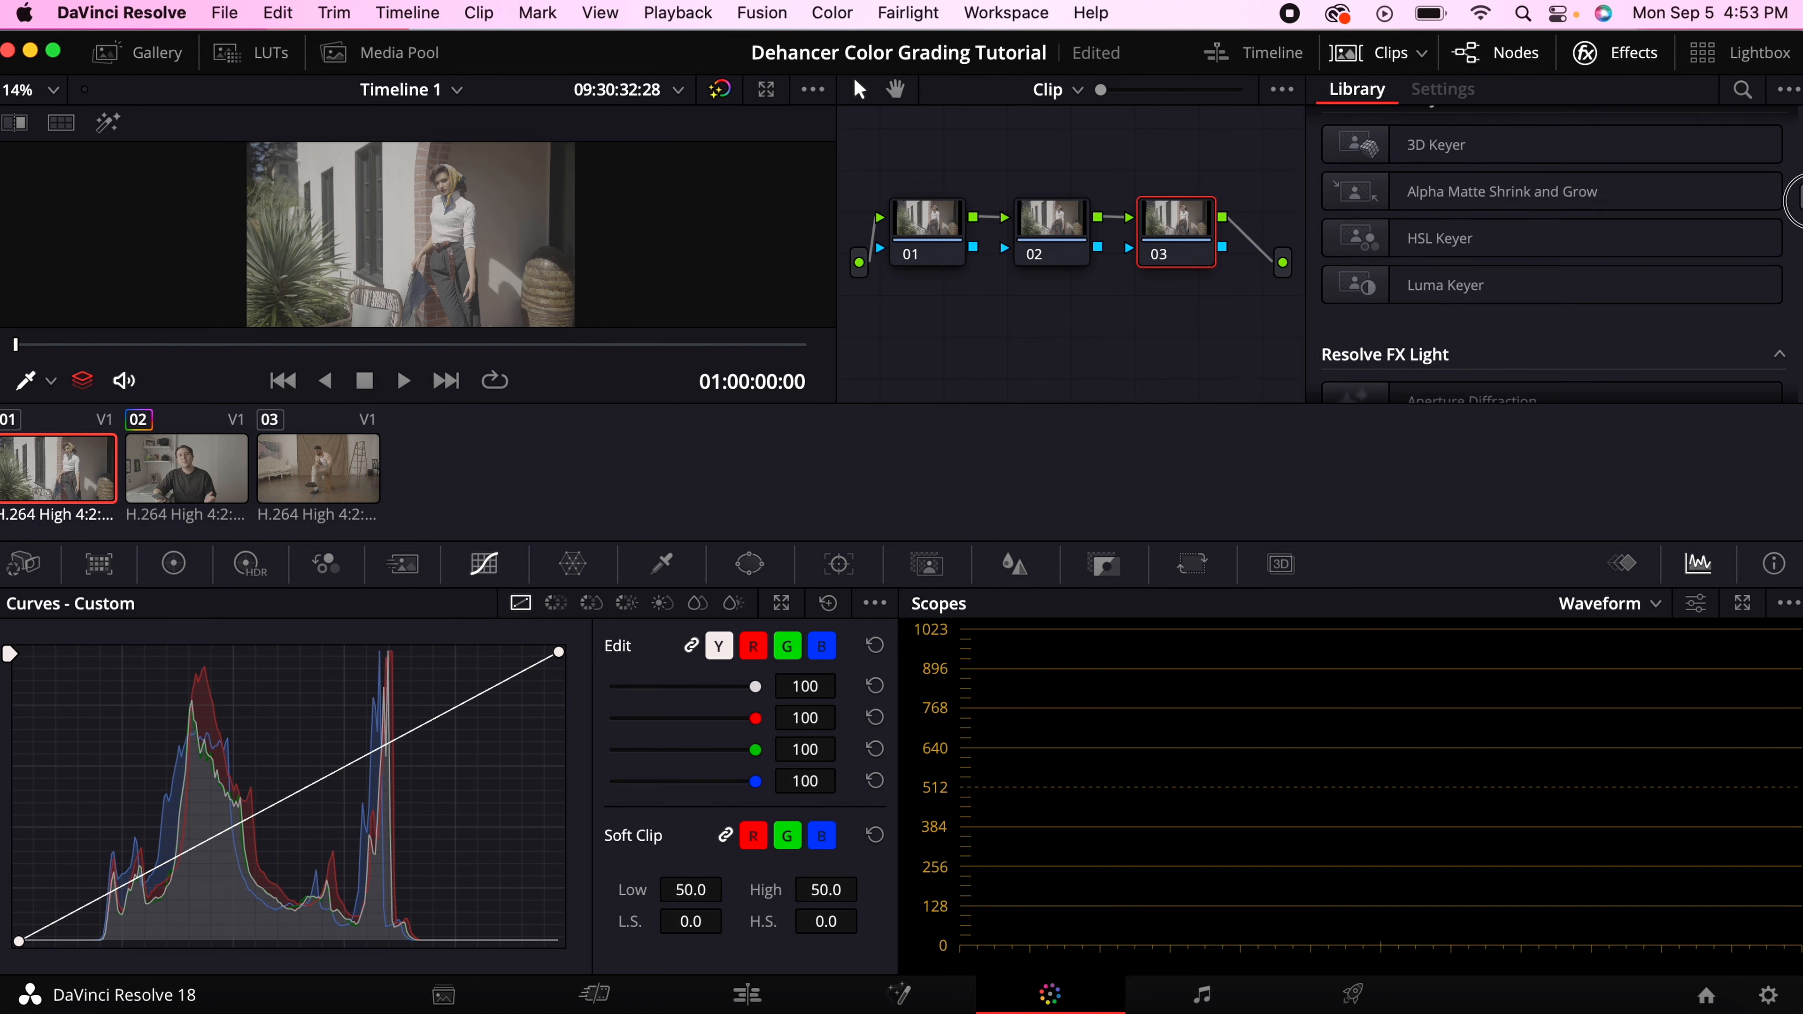
{"action": "left_click_drag", "start_coordinate": [1477, 355], "coordinate": [1187, 237]}
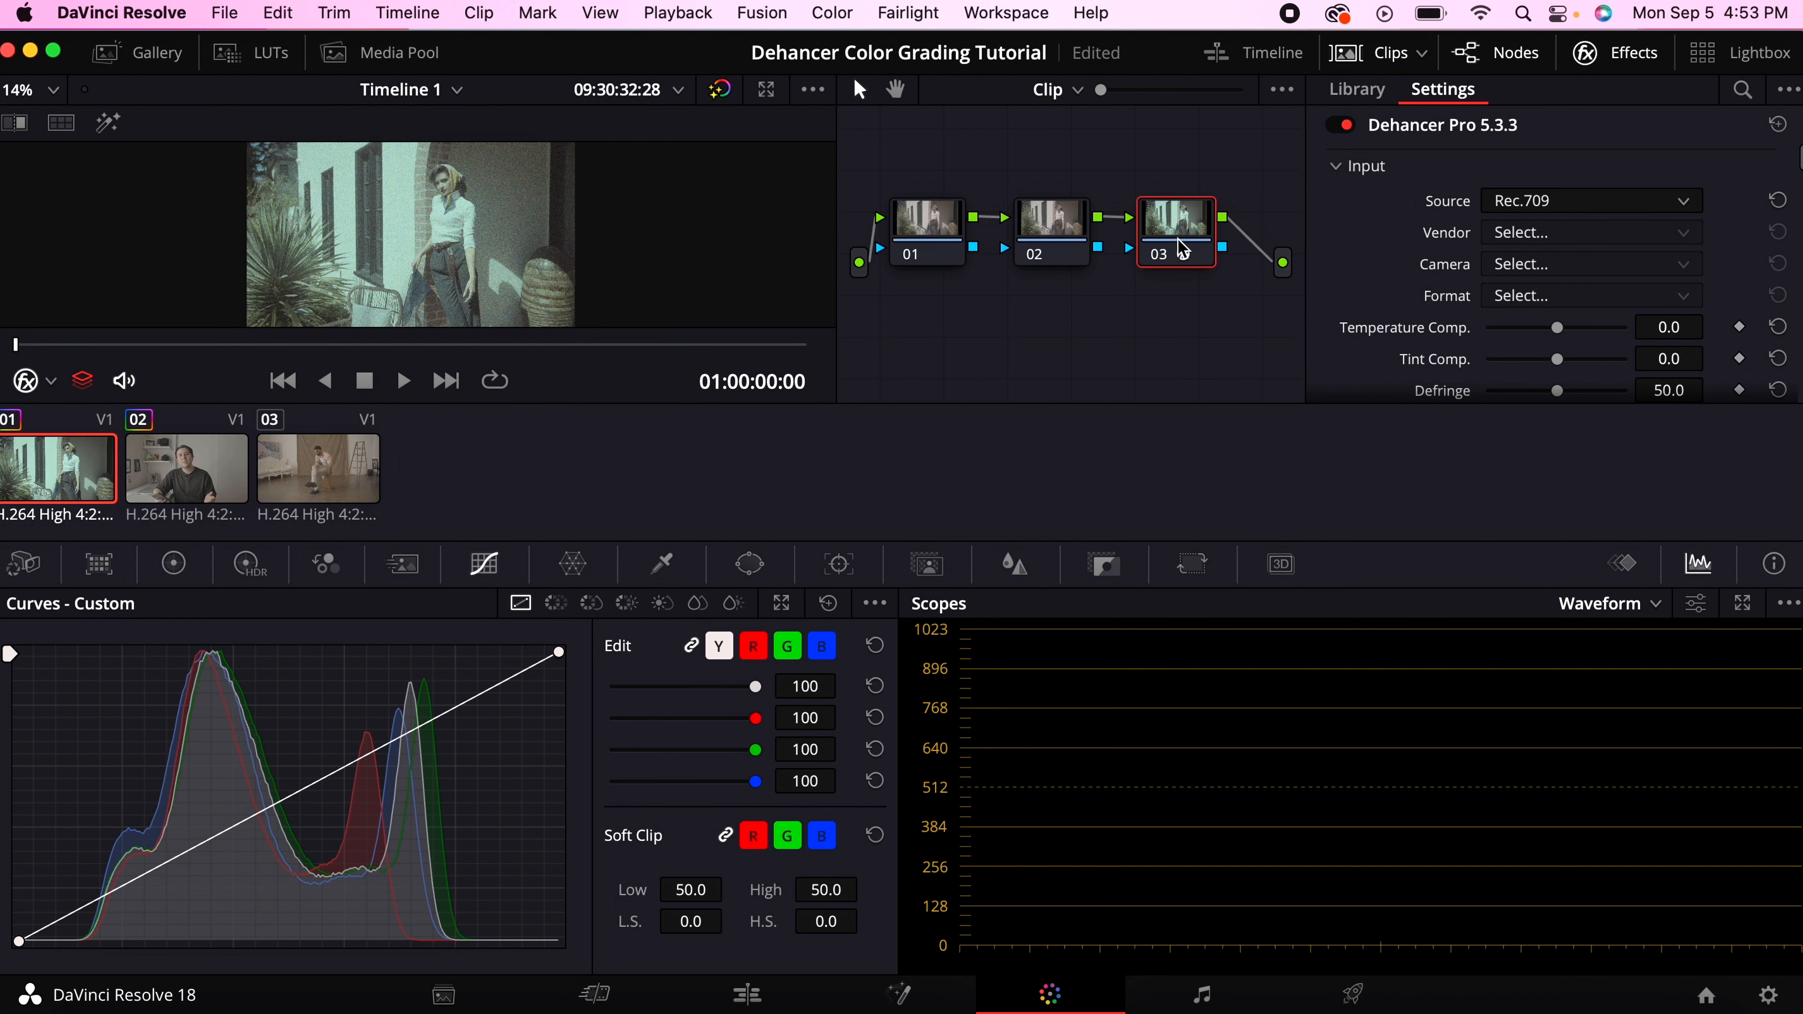
Step: Set Dehancer's input source to Choose Camera, with vendor Sony, camera Cinema Line FX3 and format S-Log3 S-Gamut3.Cine ISO 640
{"action": "left_click", "coordinate": [1602, 214]}
{"action": "left_click", "coordinate": [1608, 417]}
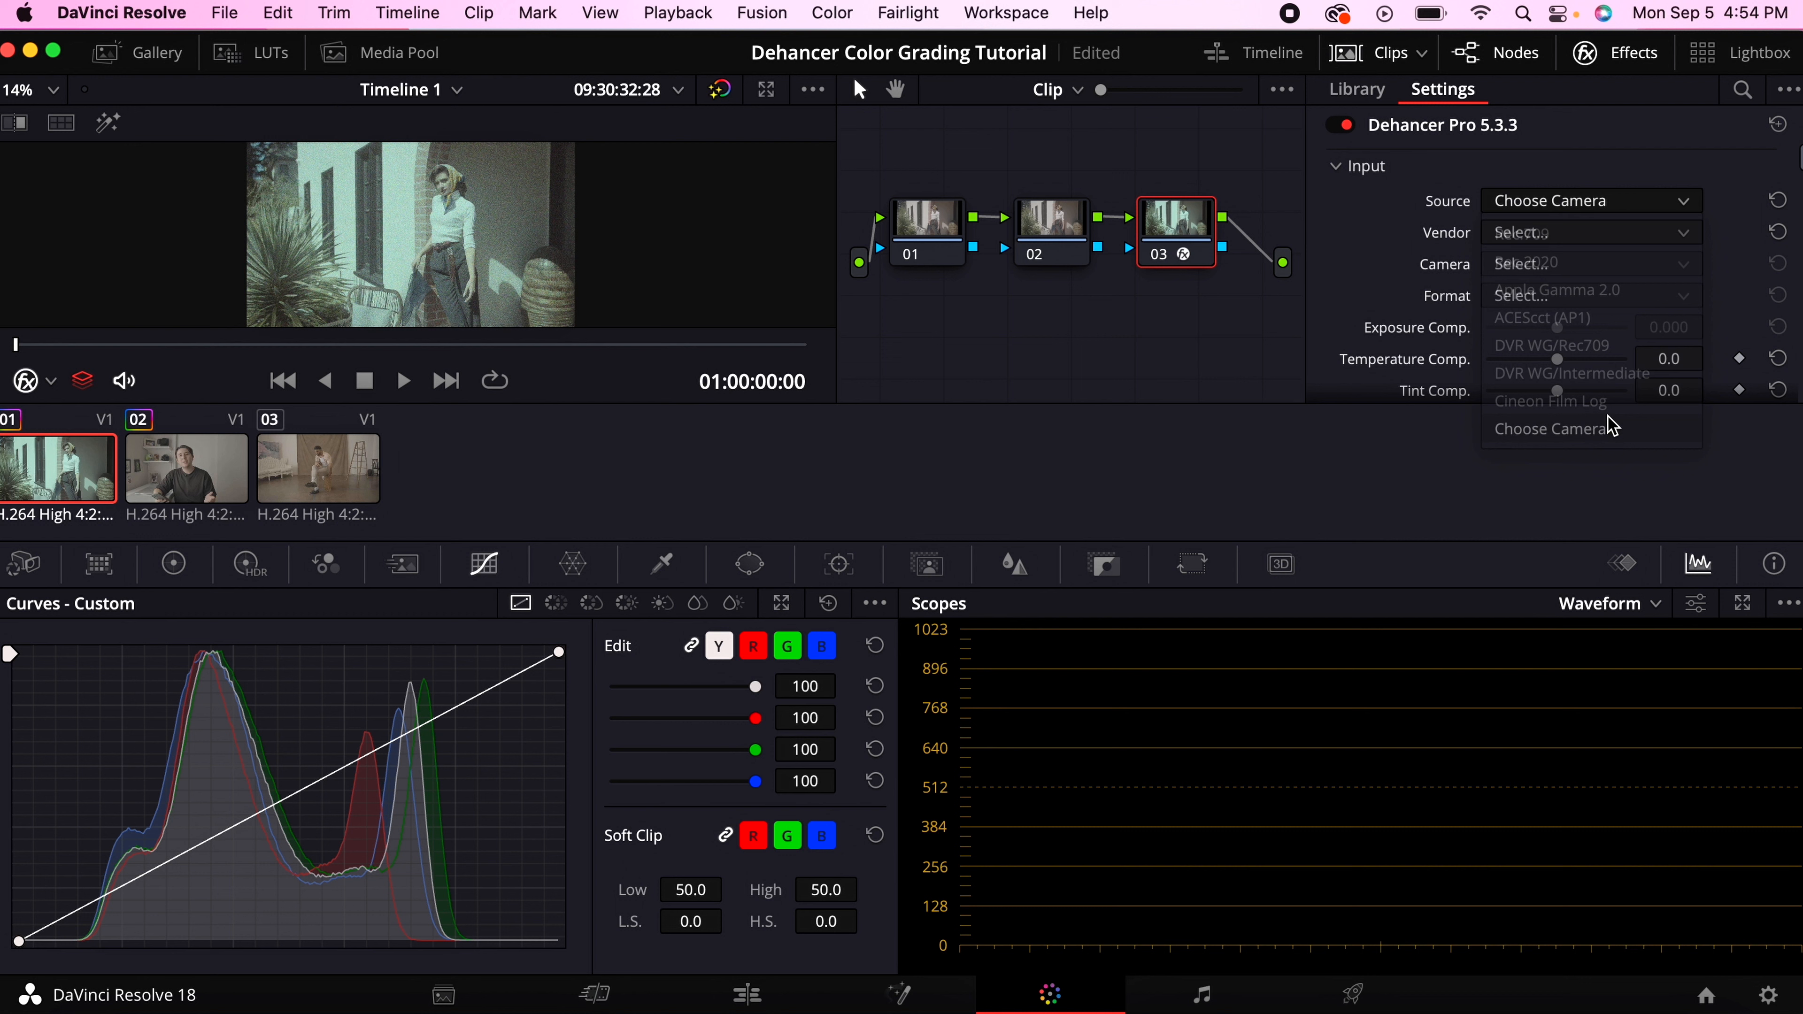
{"action": "left_click", "coordinate": [1618, 232]}
{"action": "scroll", "coordinate": [1618, 403], "scroll_direction": "down", "scroll_amount": 2}
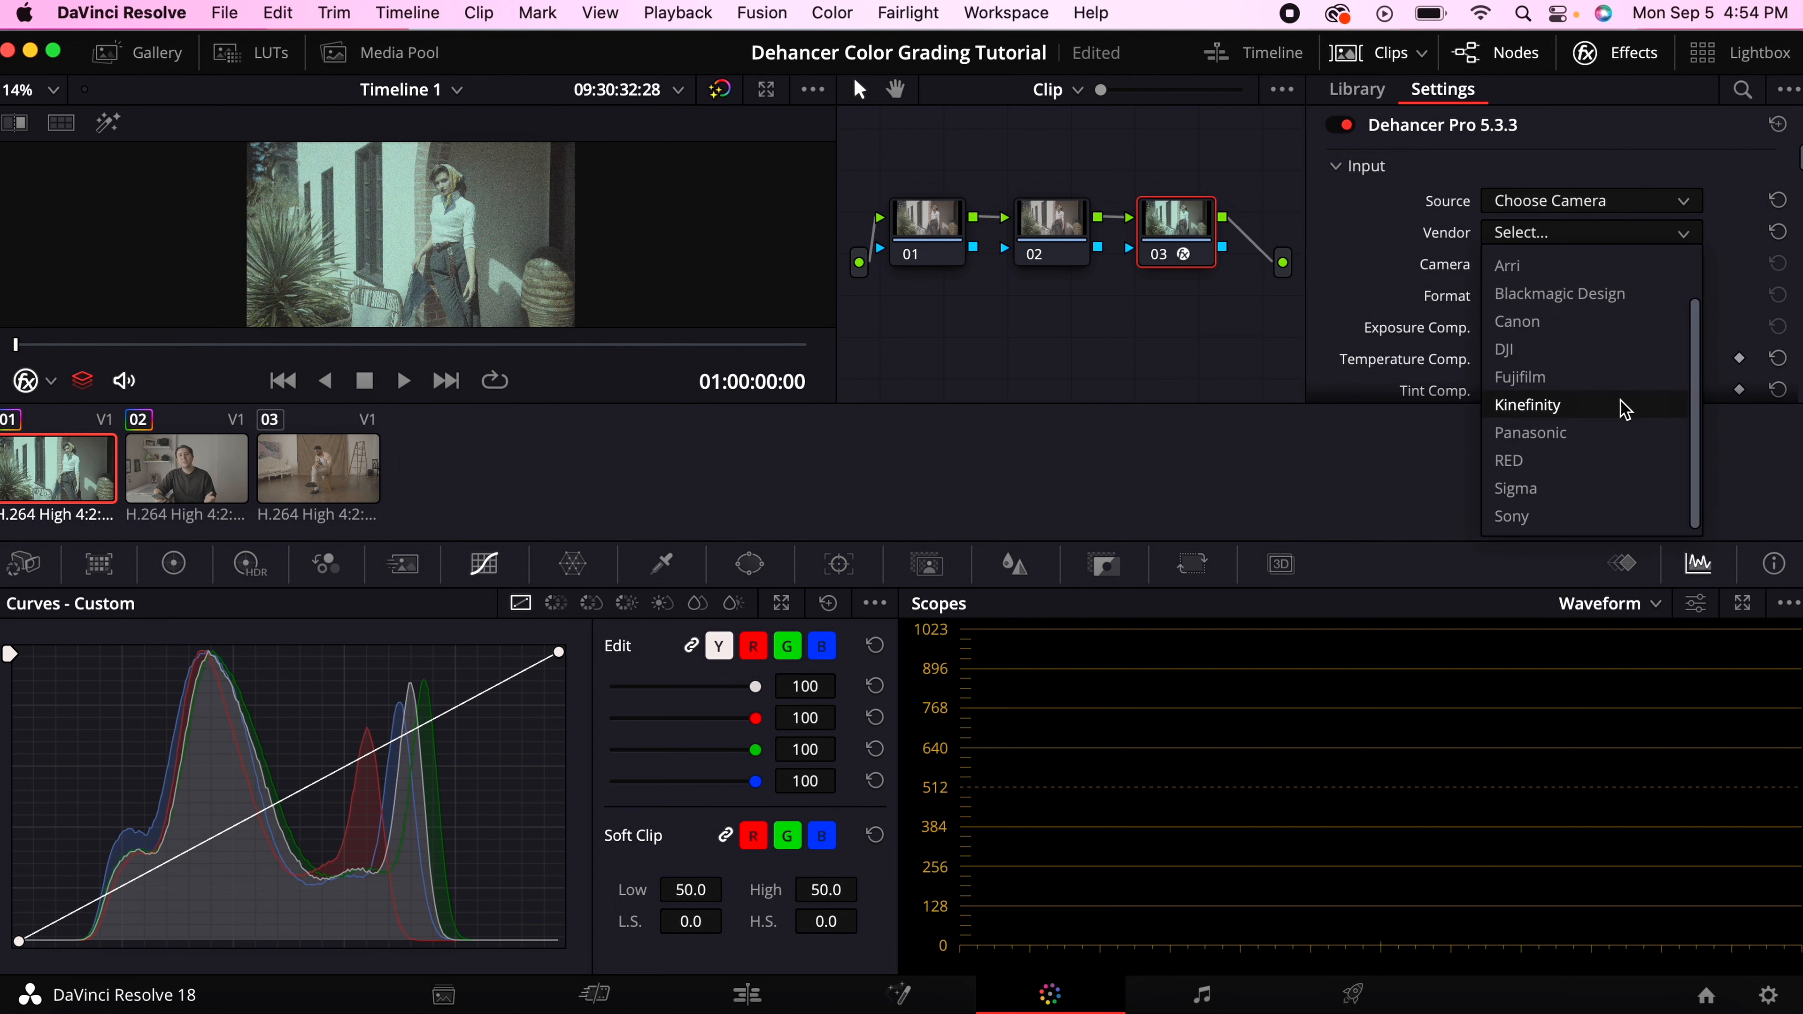
{"action": "left_click", "coordinate": [1569, 511]}
{"action": "left_click", "coordinate": [1610, 269]}
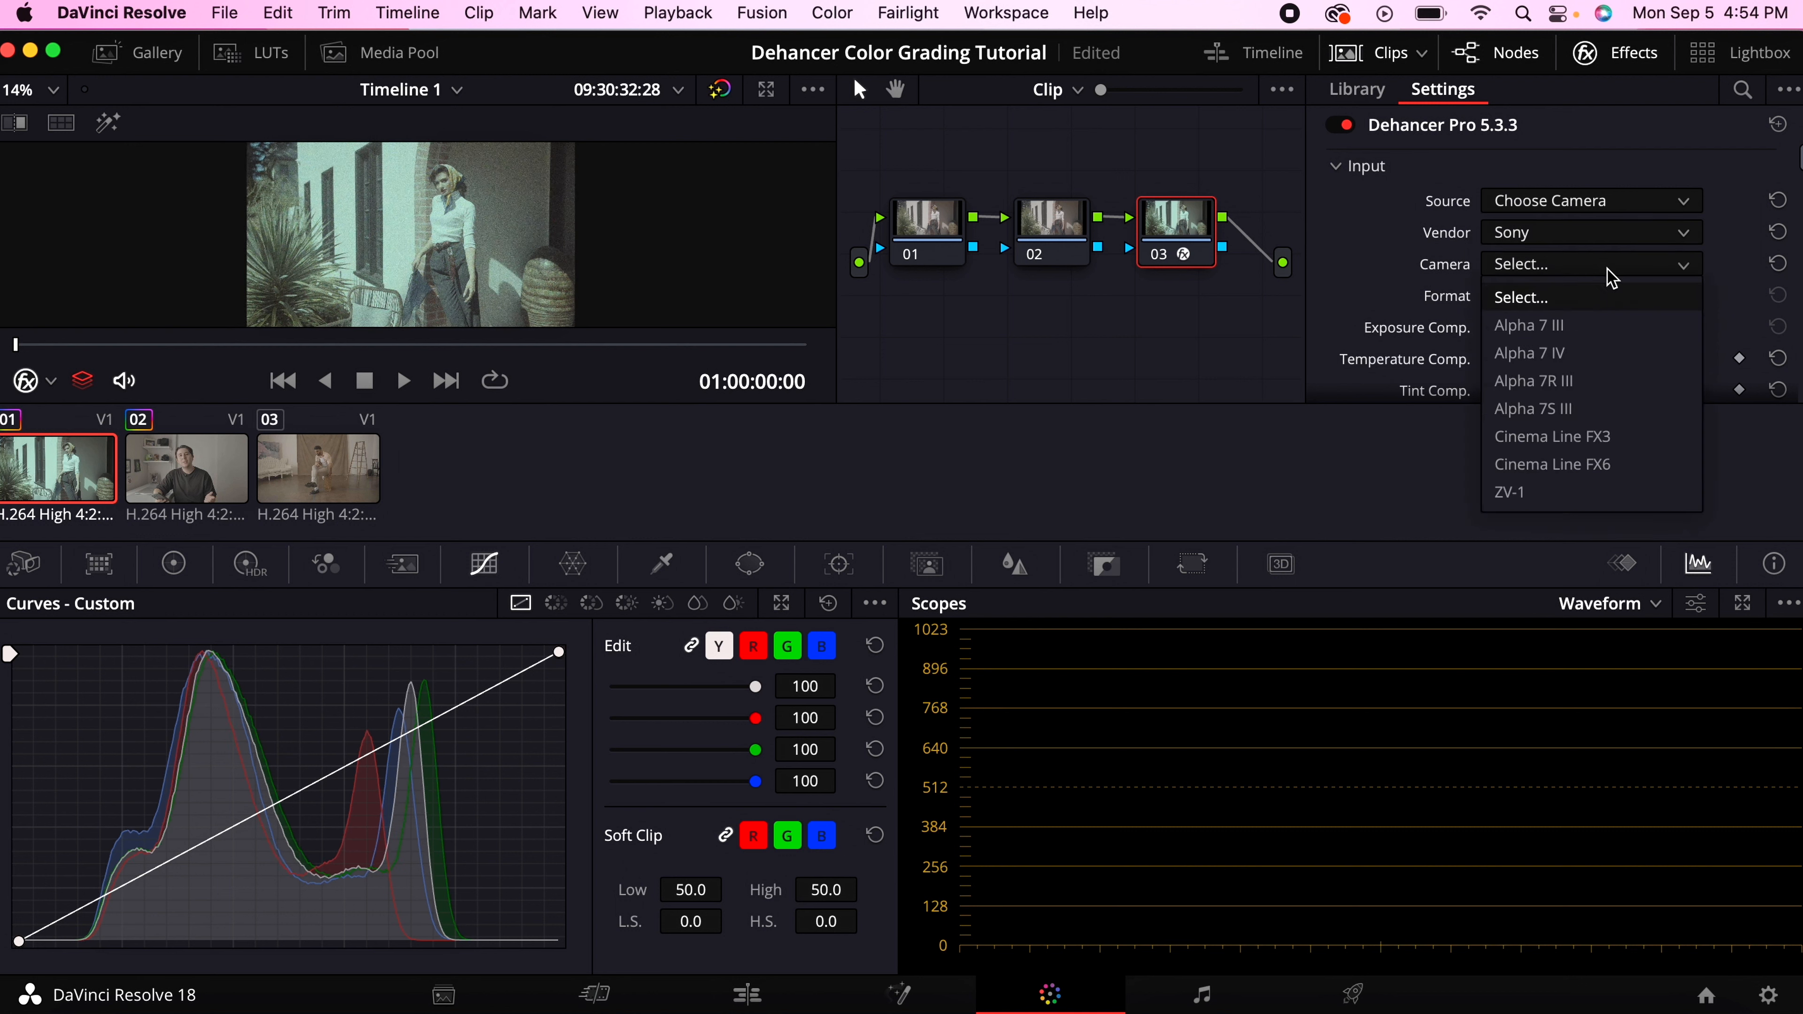
{"action": "left_click", "coordinate": [1603, 435]}
{"action": "left_click", "coordinate": [1615, 301]}
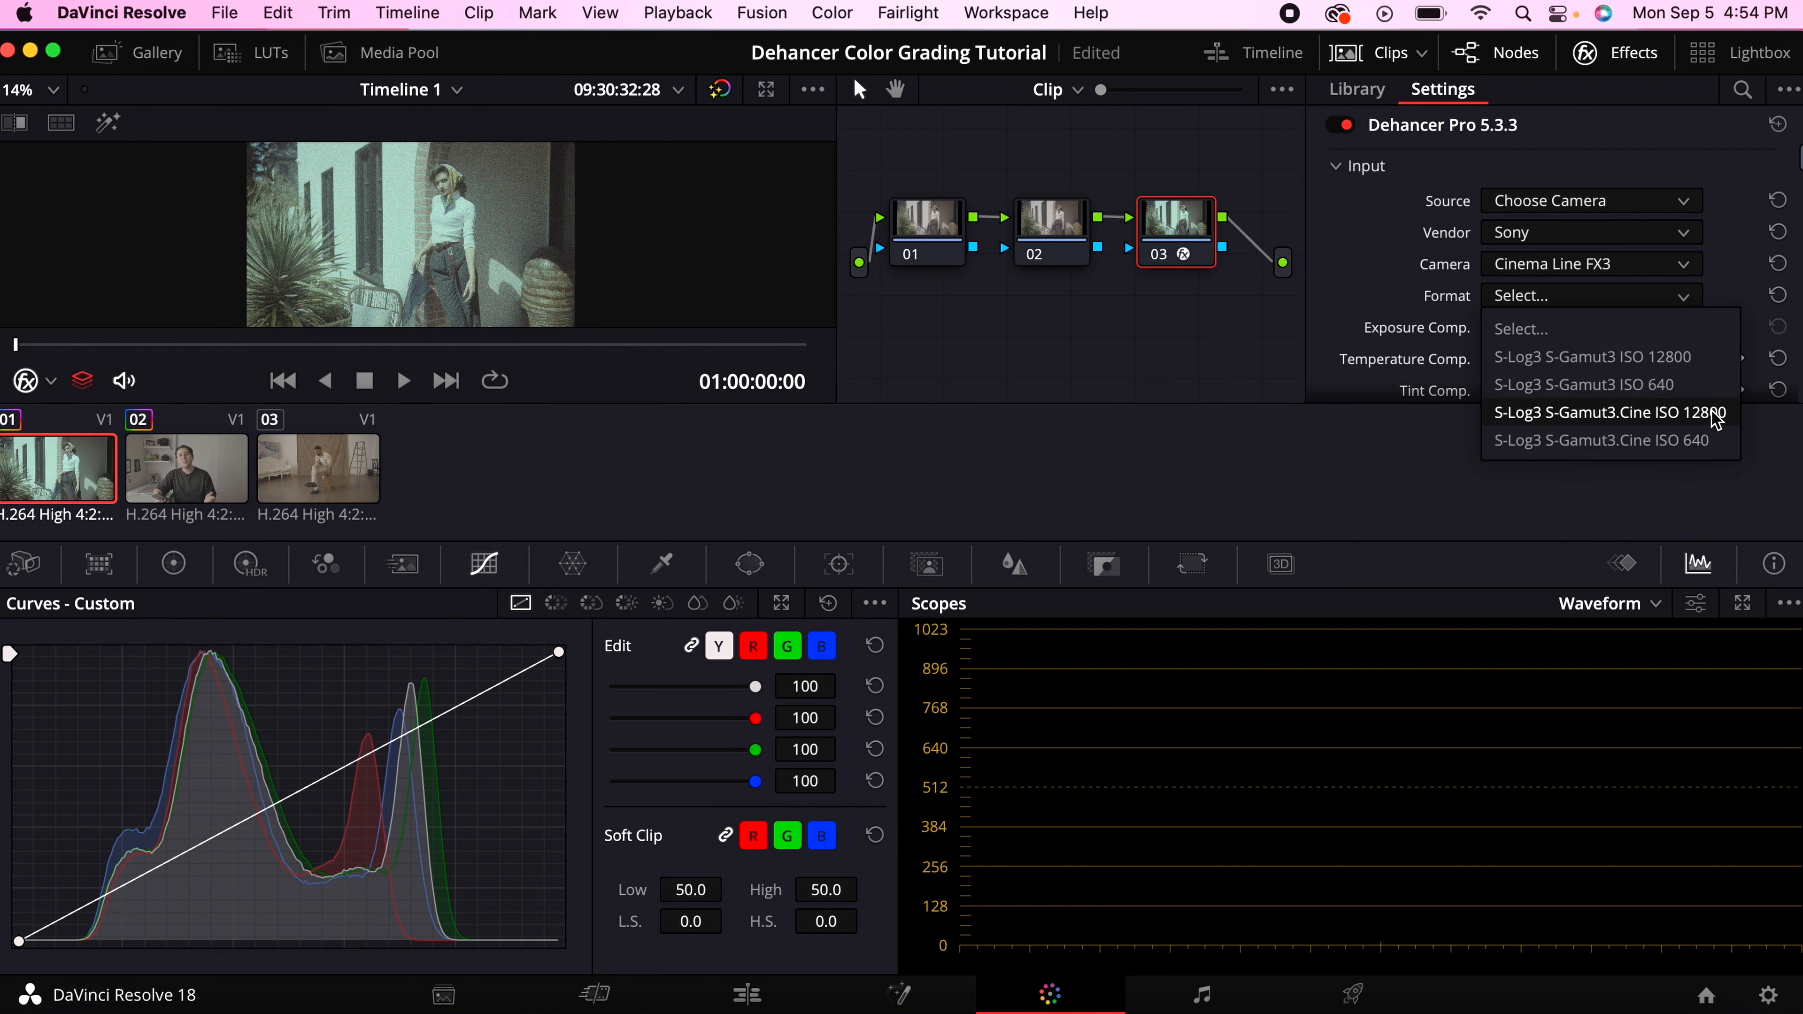
{"action": "left_click", "coordinate": [1697, 441]}
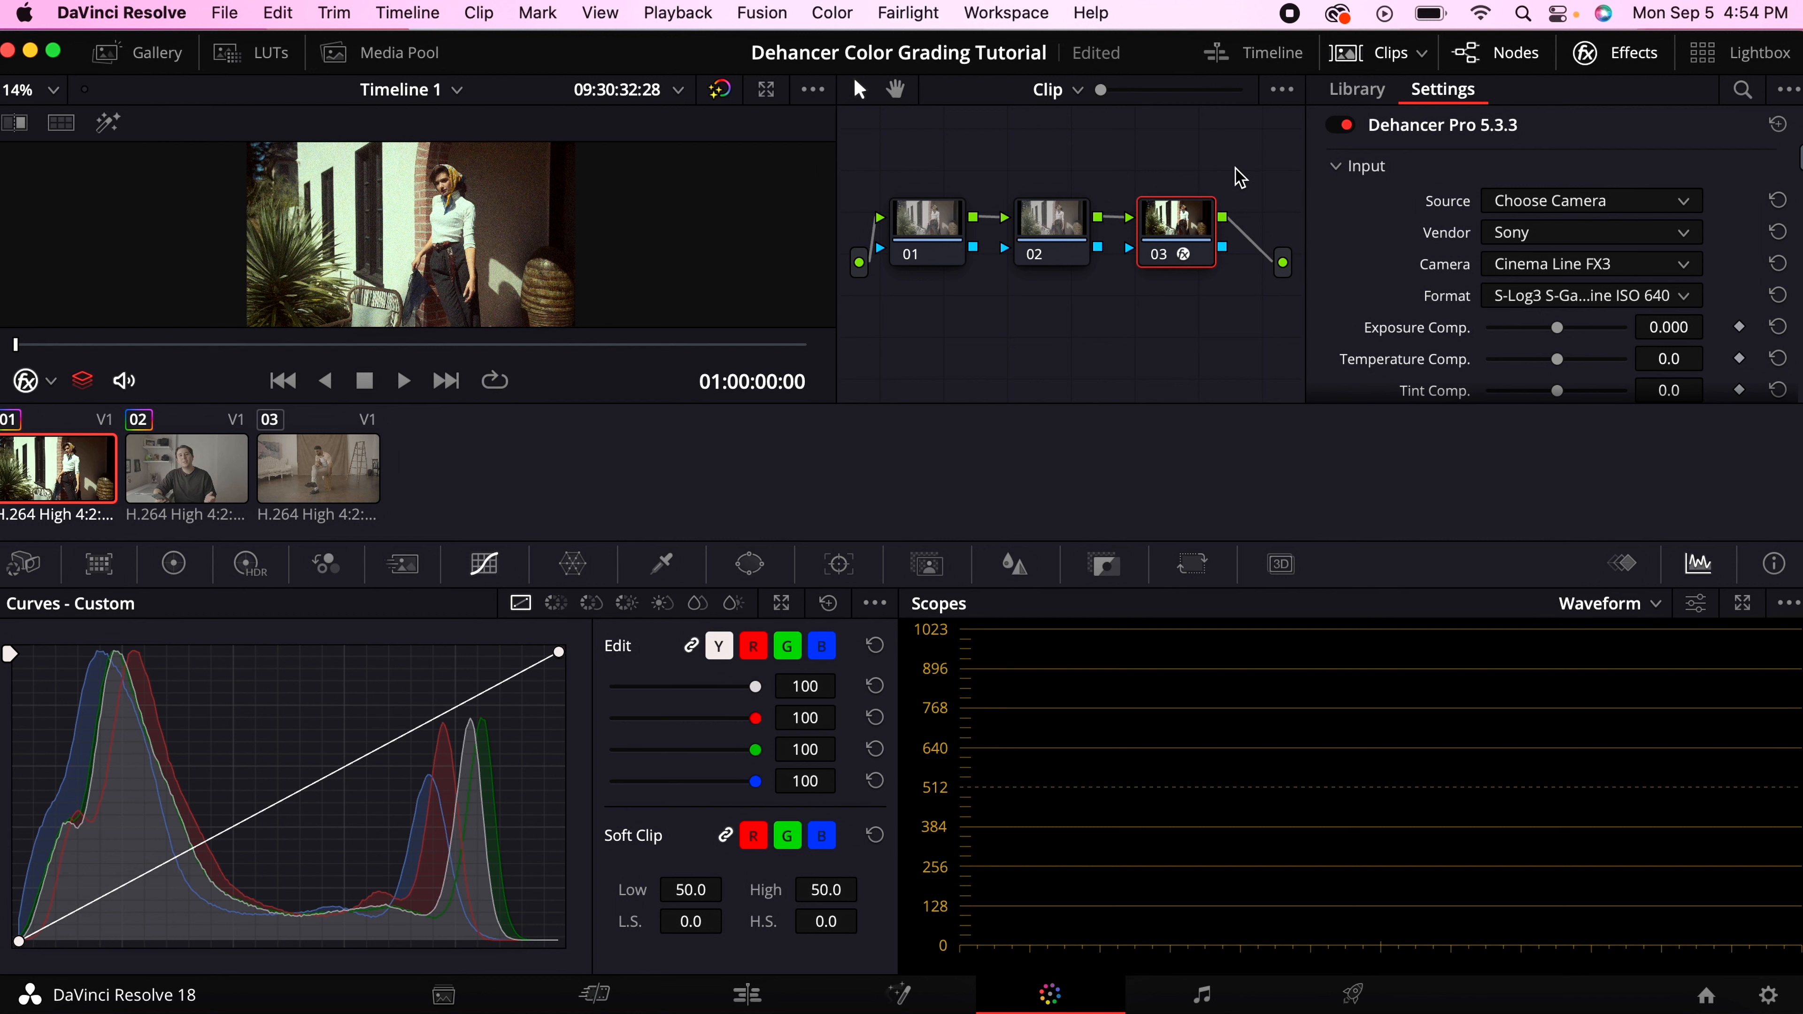
Step: Copy all three nodes of clip 01 and paste them onto clips 02 and 03
{"action": "left_click_drag", "start_coordinate": [1222, 165], "coordinate": [895, 297]}
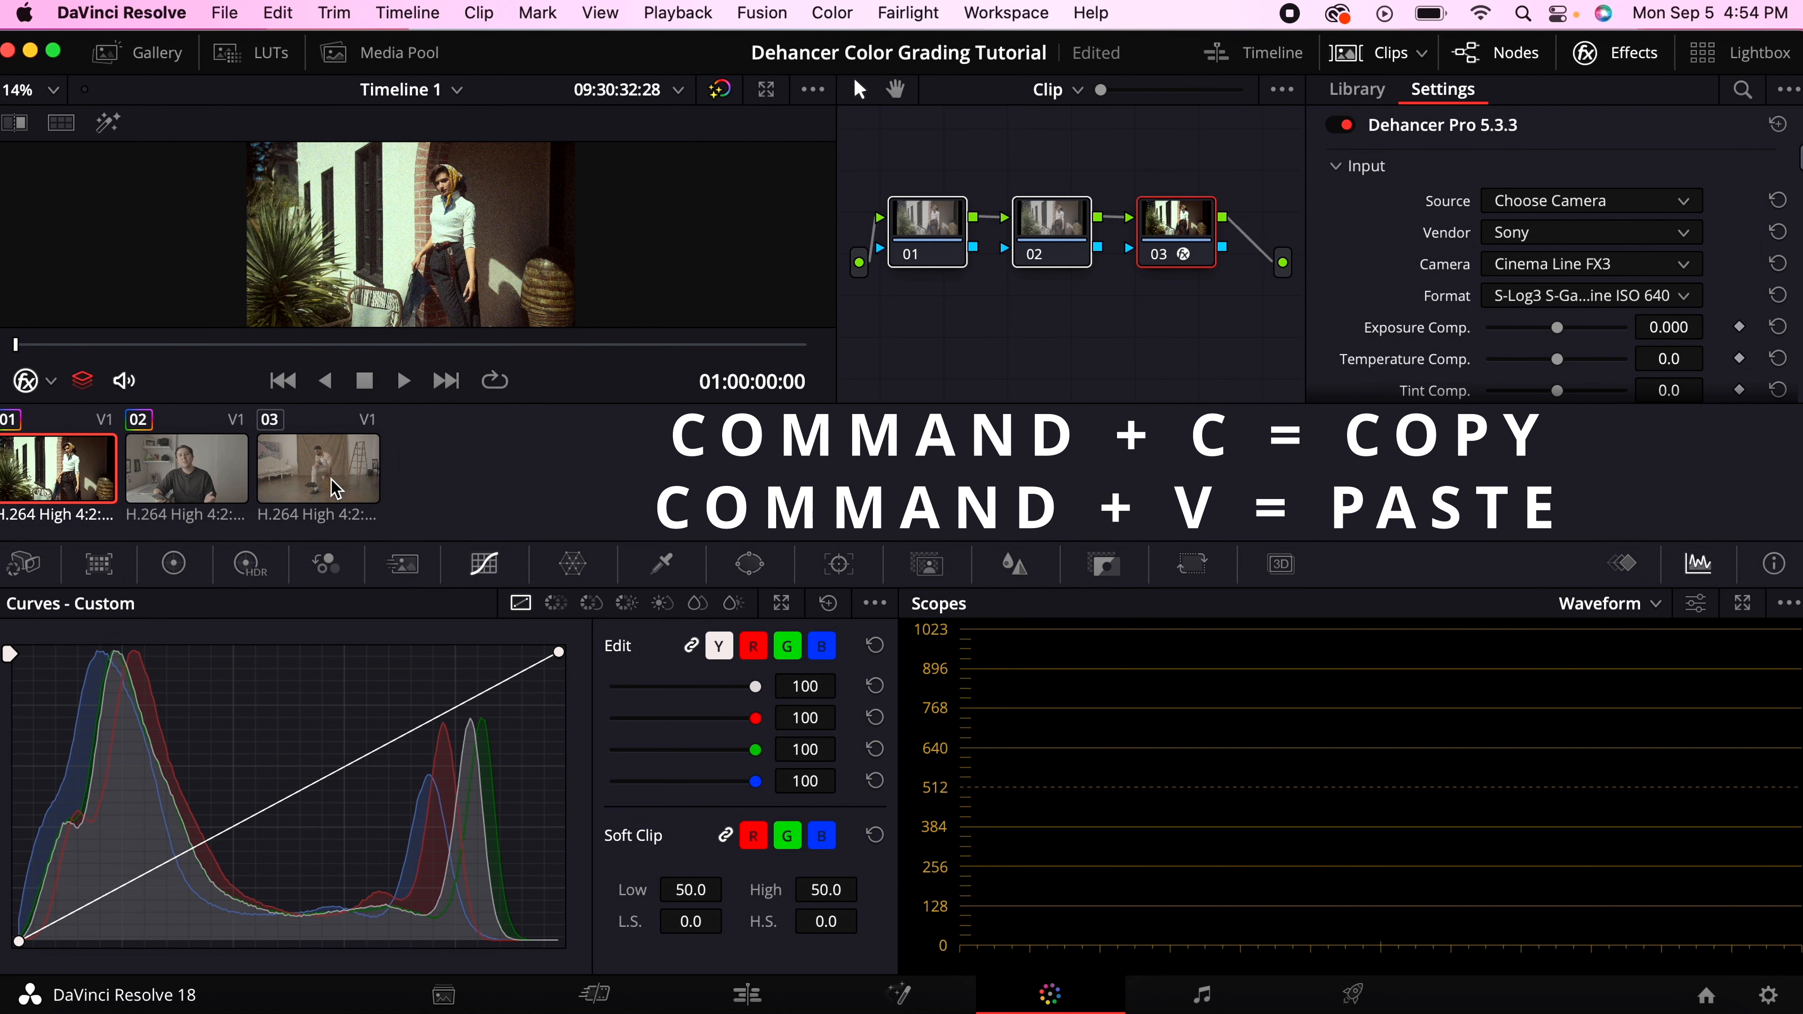
{"action": "left_click", "coordinate": [205, 473]}
{"action": "key", "text": "super+v"}
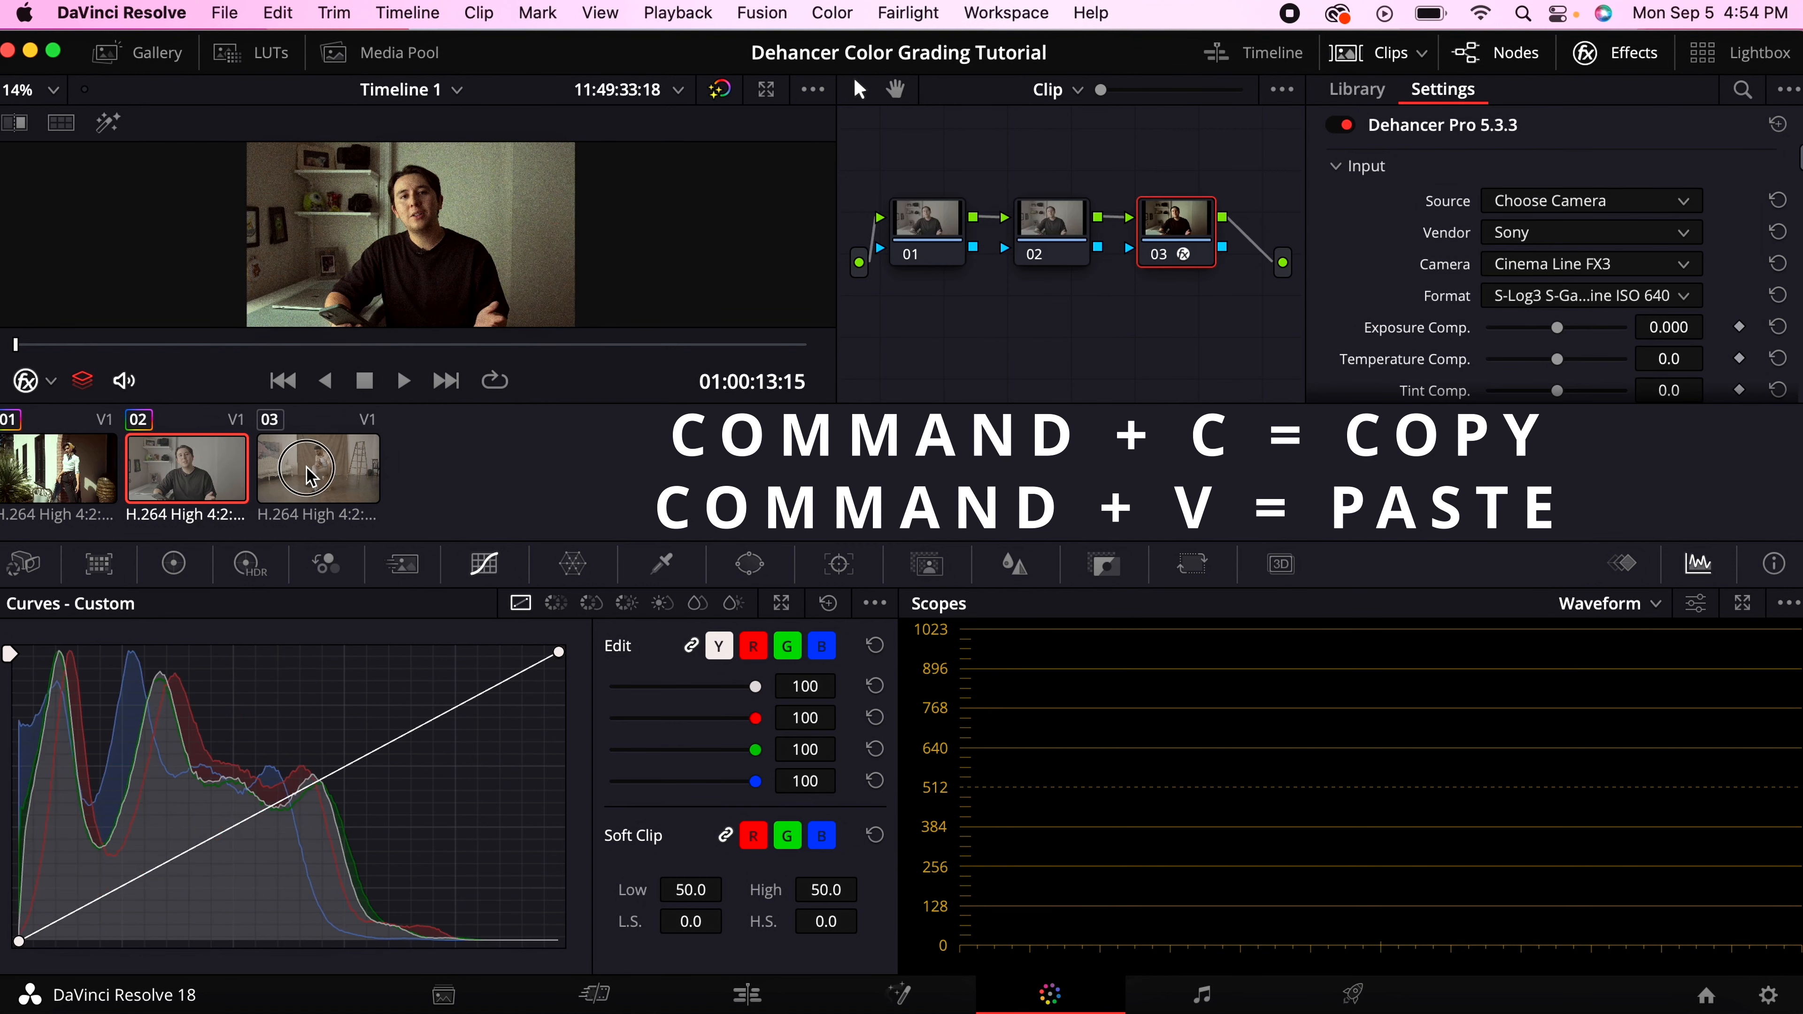
{"action": "left_click", "coordinate": [312, 476]}
{"action": "key", "text": "super+v"}
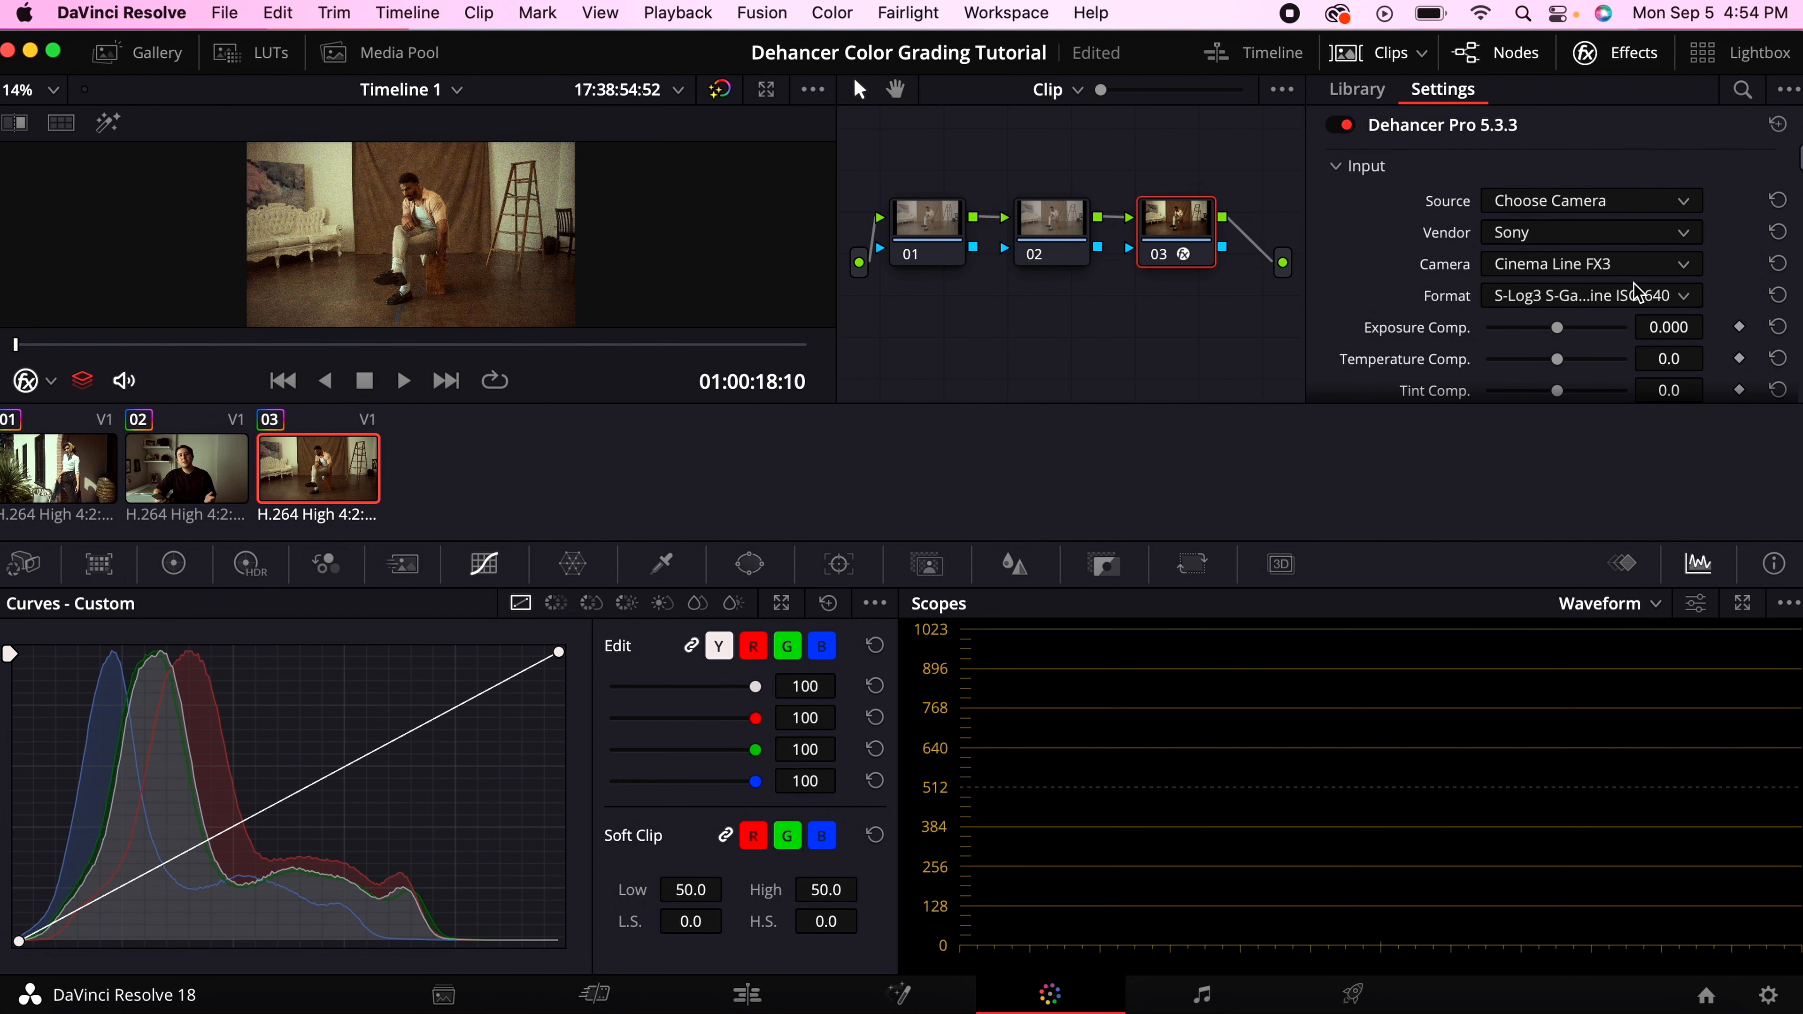
Step: Return to clip 01, hide the clip thumbnails, and set Dehancer's Temperature Comp. to -10.1 and Tint Comp. to 6.4
{"action": "left_click", "coordinate": [83, 470]}
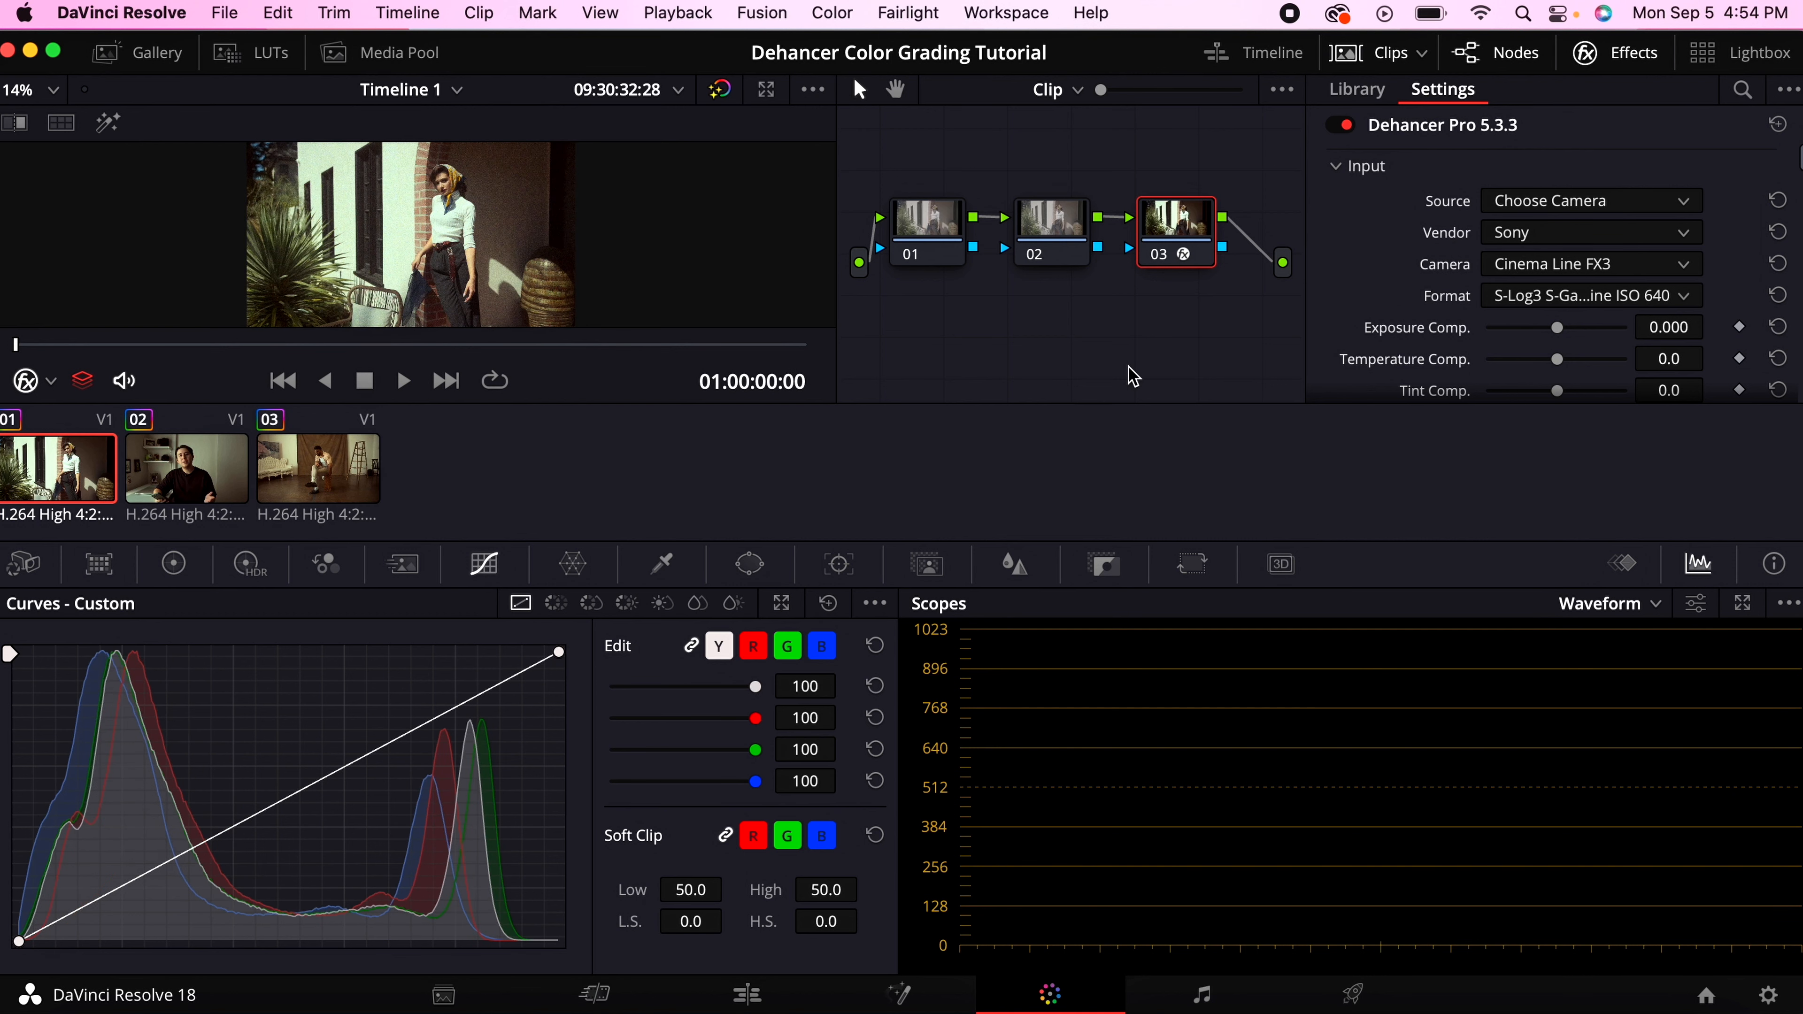
{"action": "left_click", "coordinate": [1386, 55]}
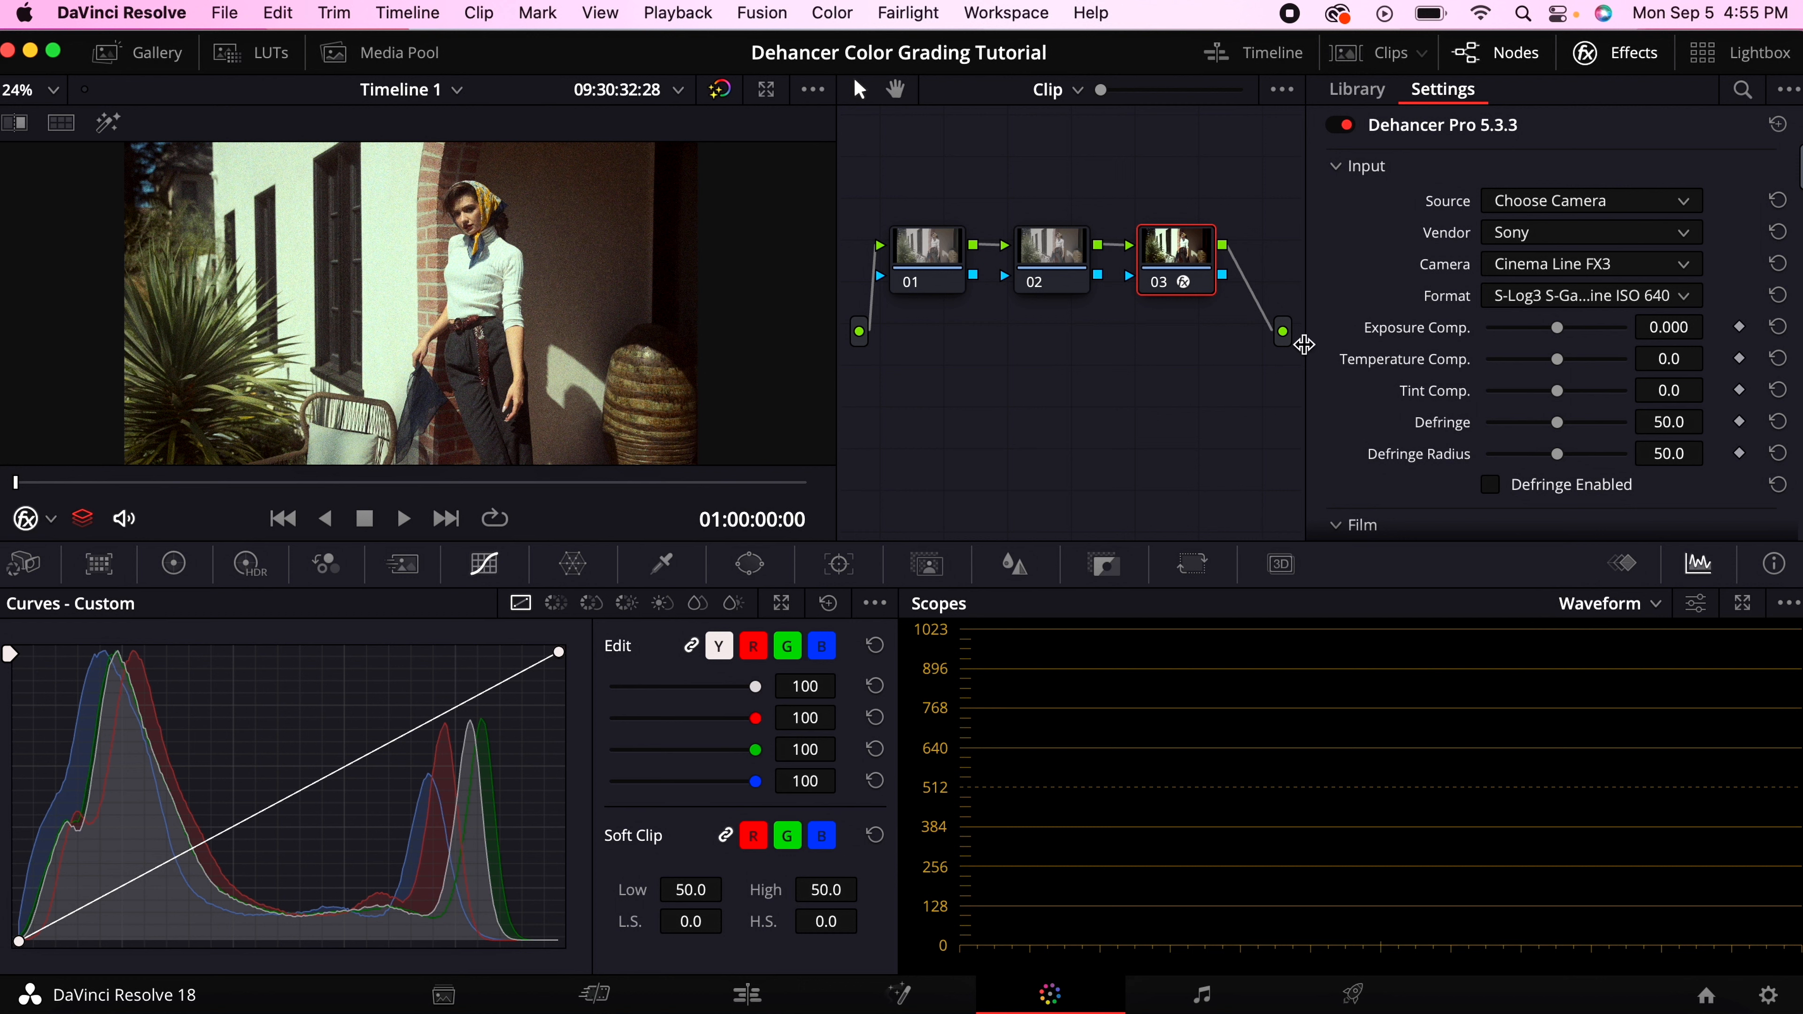
{"action": "scroll", "coordinate": [1410, 397], "scroll_direction": "down", "scroll_amount": 2}
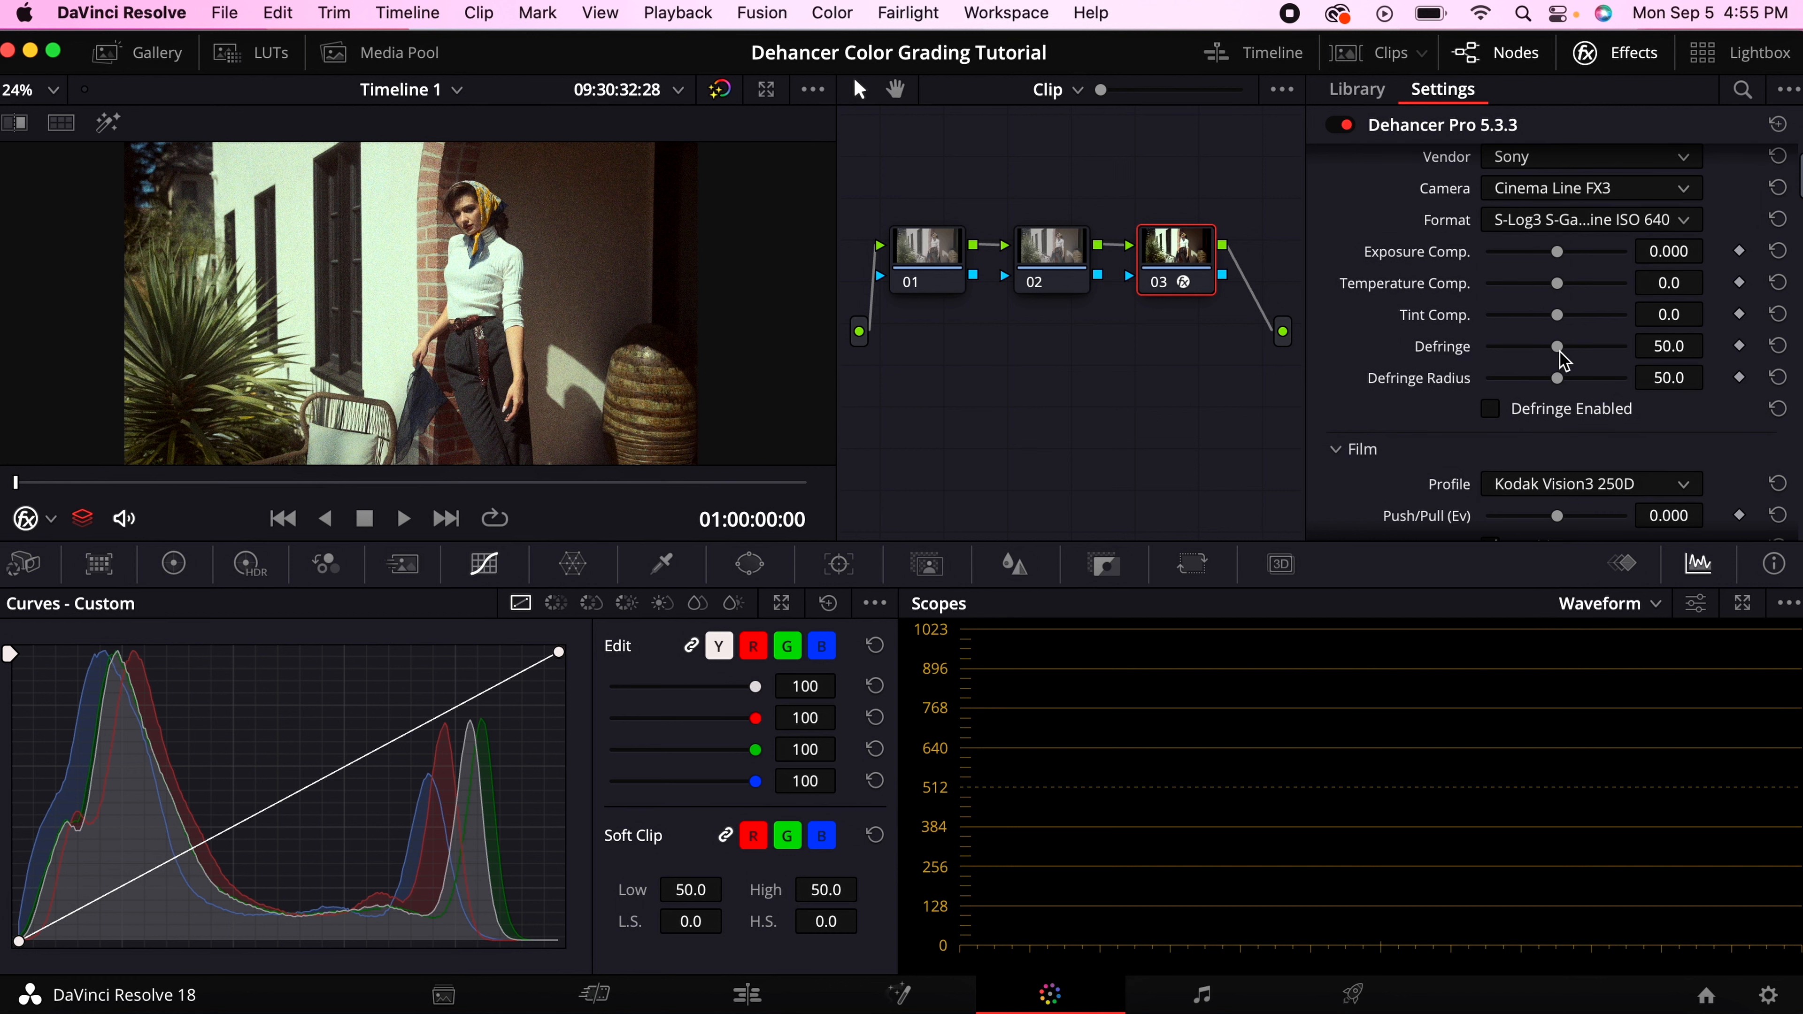
{"action": "left_click_drag", "start_coordinate": [1556, 288], "coordinate": [1563, 321]}
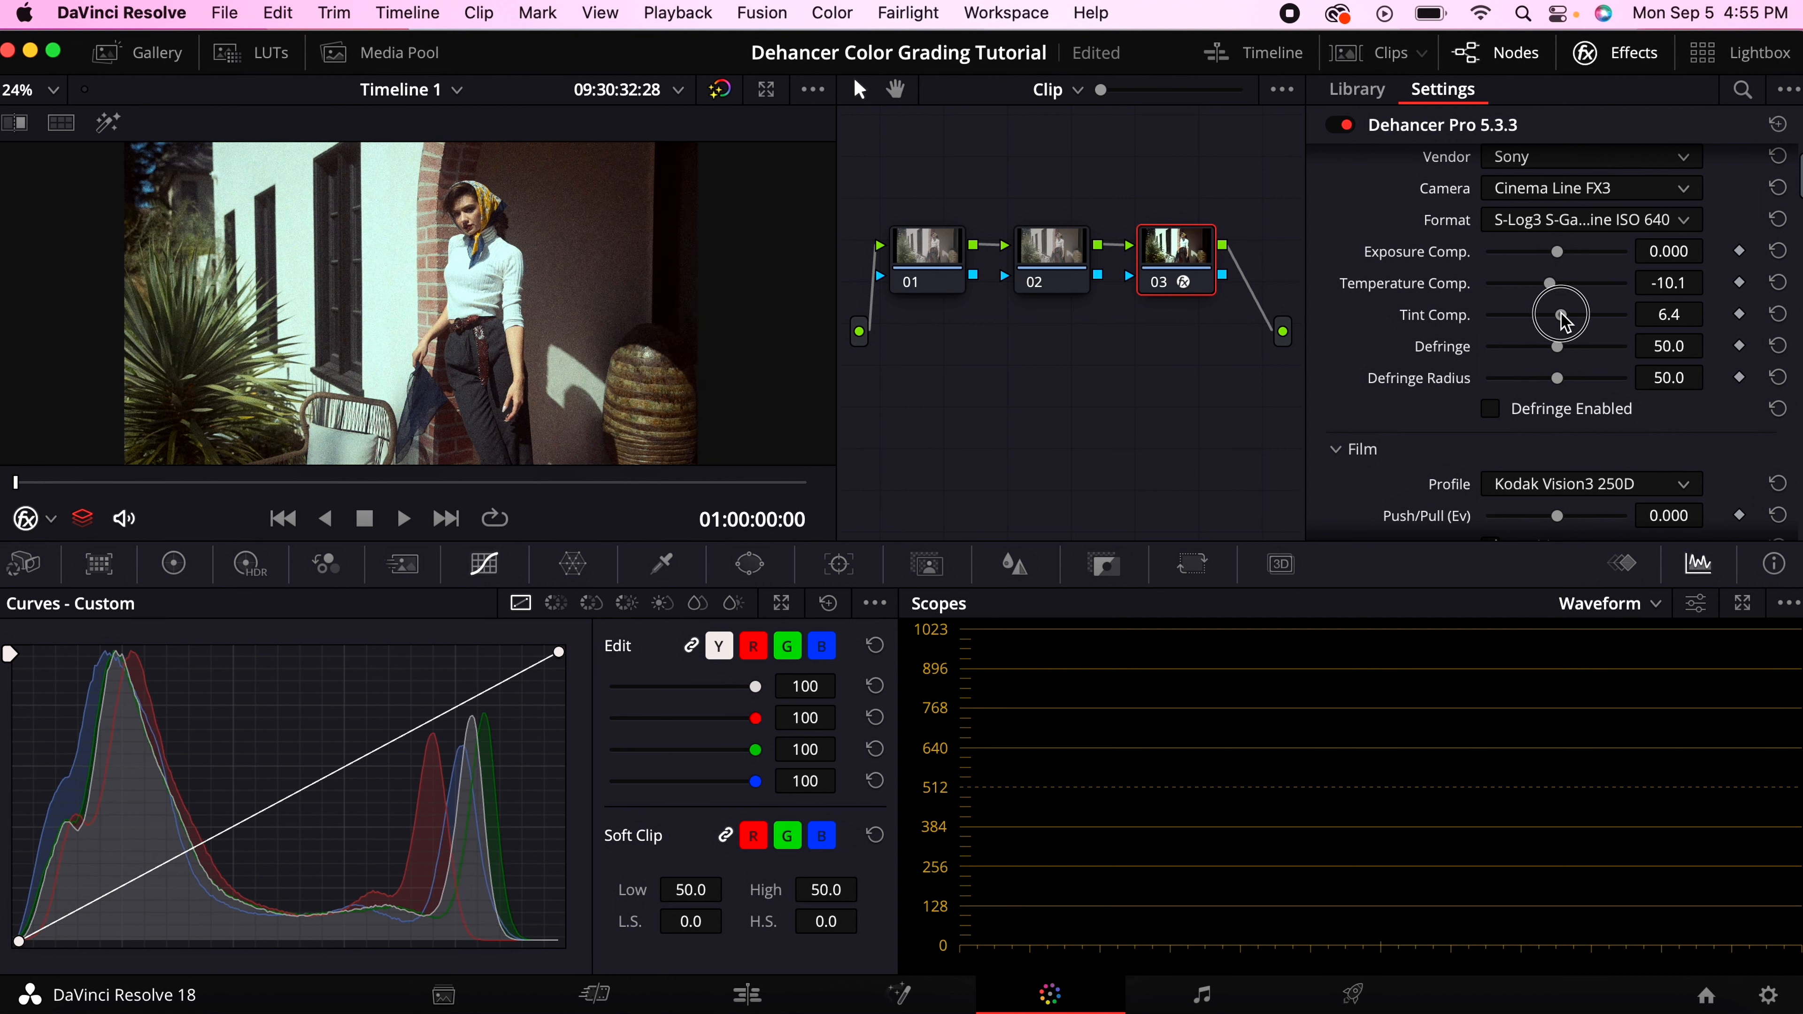
Step: Disable Dehancer's Film Grain and check the image in full screen
{"action": "scroll", "coordinate": [1404, 435], "scroll_direction": "up", "scroll_amount": 2}
{"action": "scroll", "coordinate": [1448, 387], "scroll_direction": "down", "scroll_amount": 5}
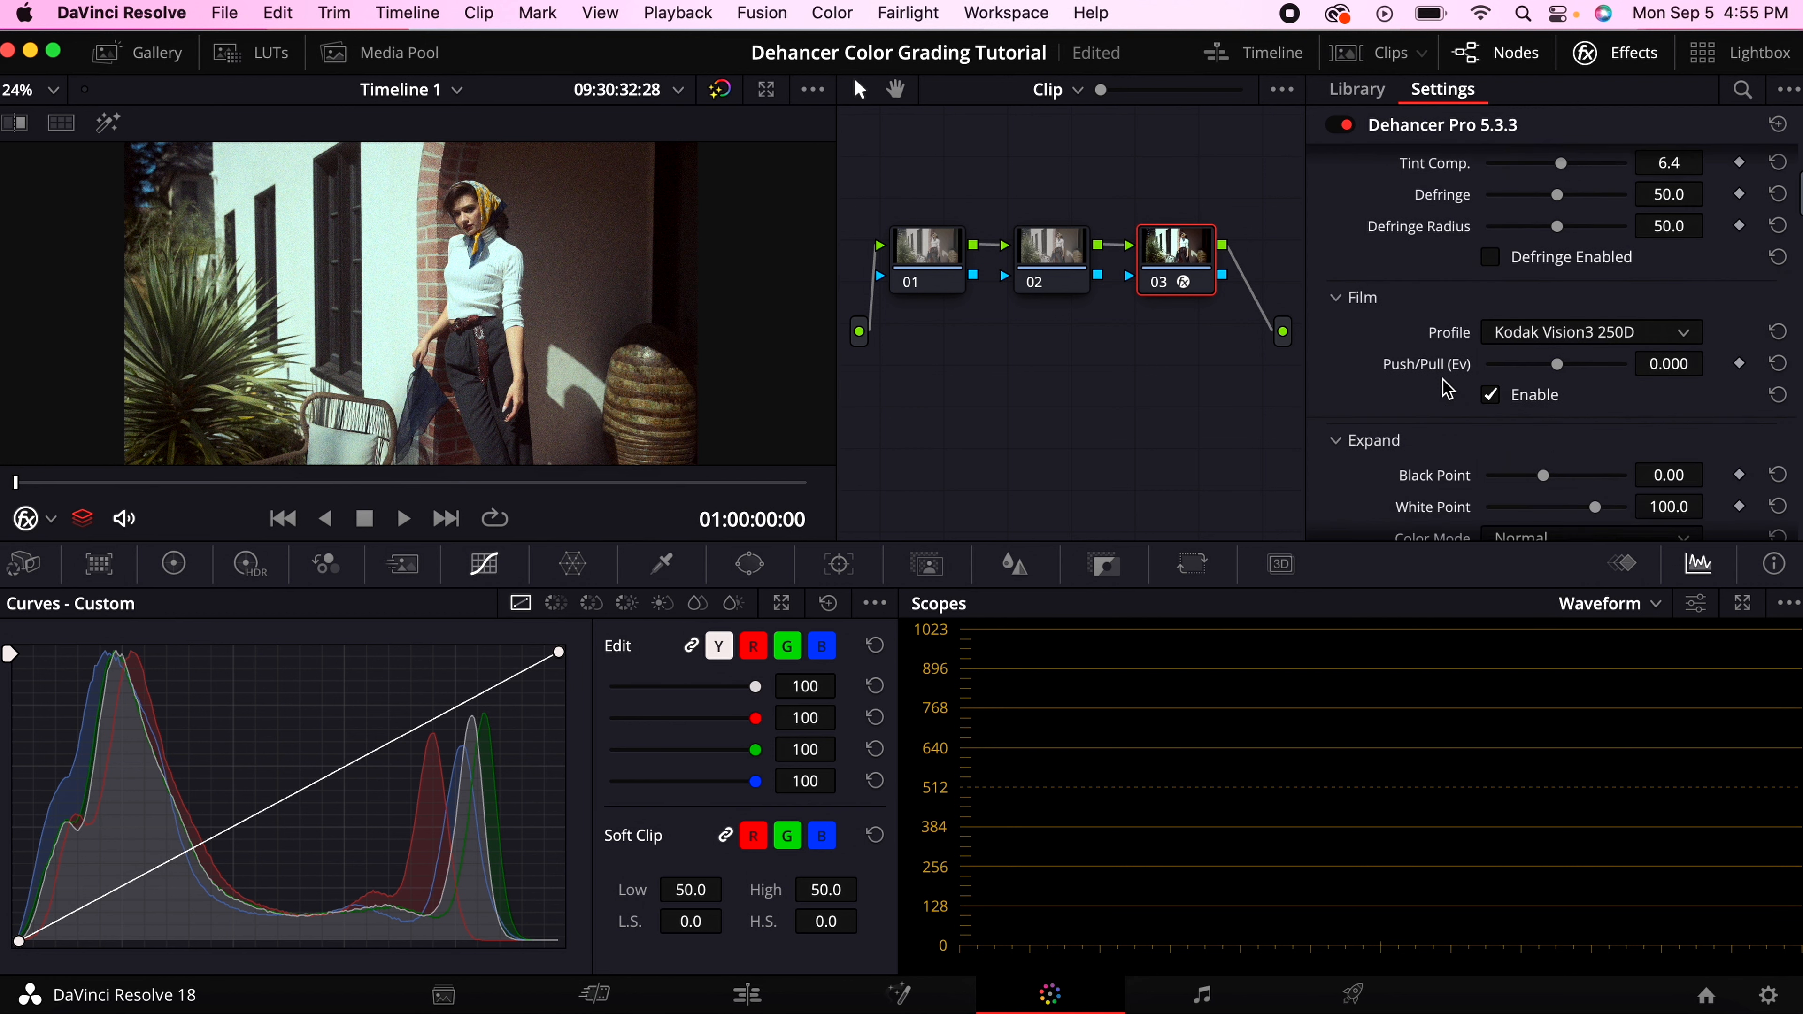
{"action": "scroll", "coordinate": [1445, 389], "scroll_direction": "down", "scroll_amount": 10}
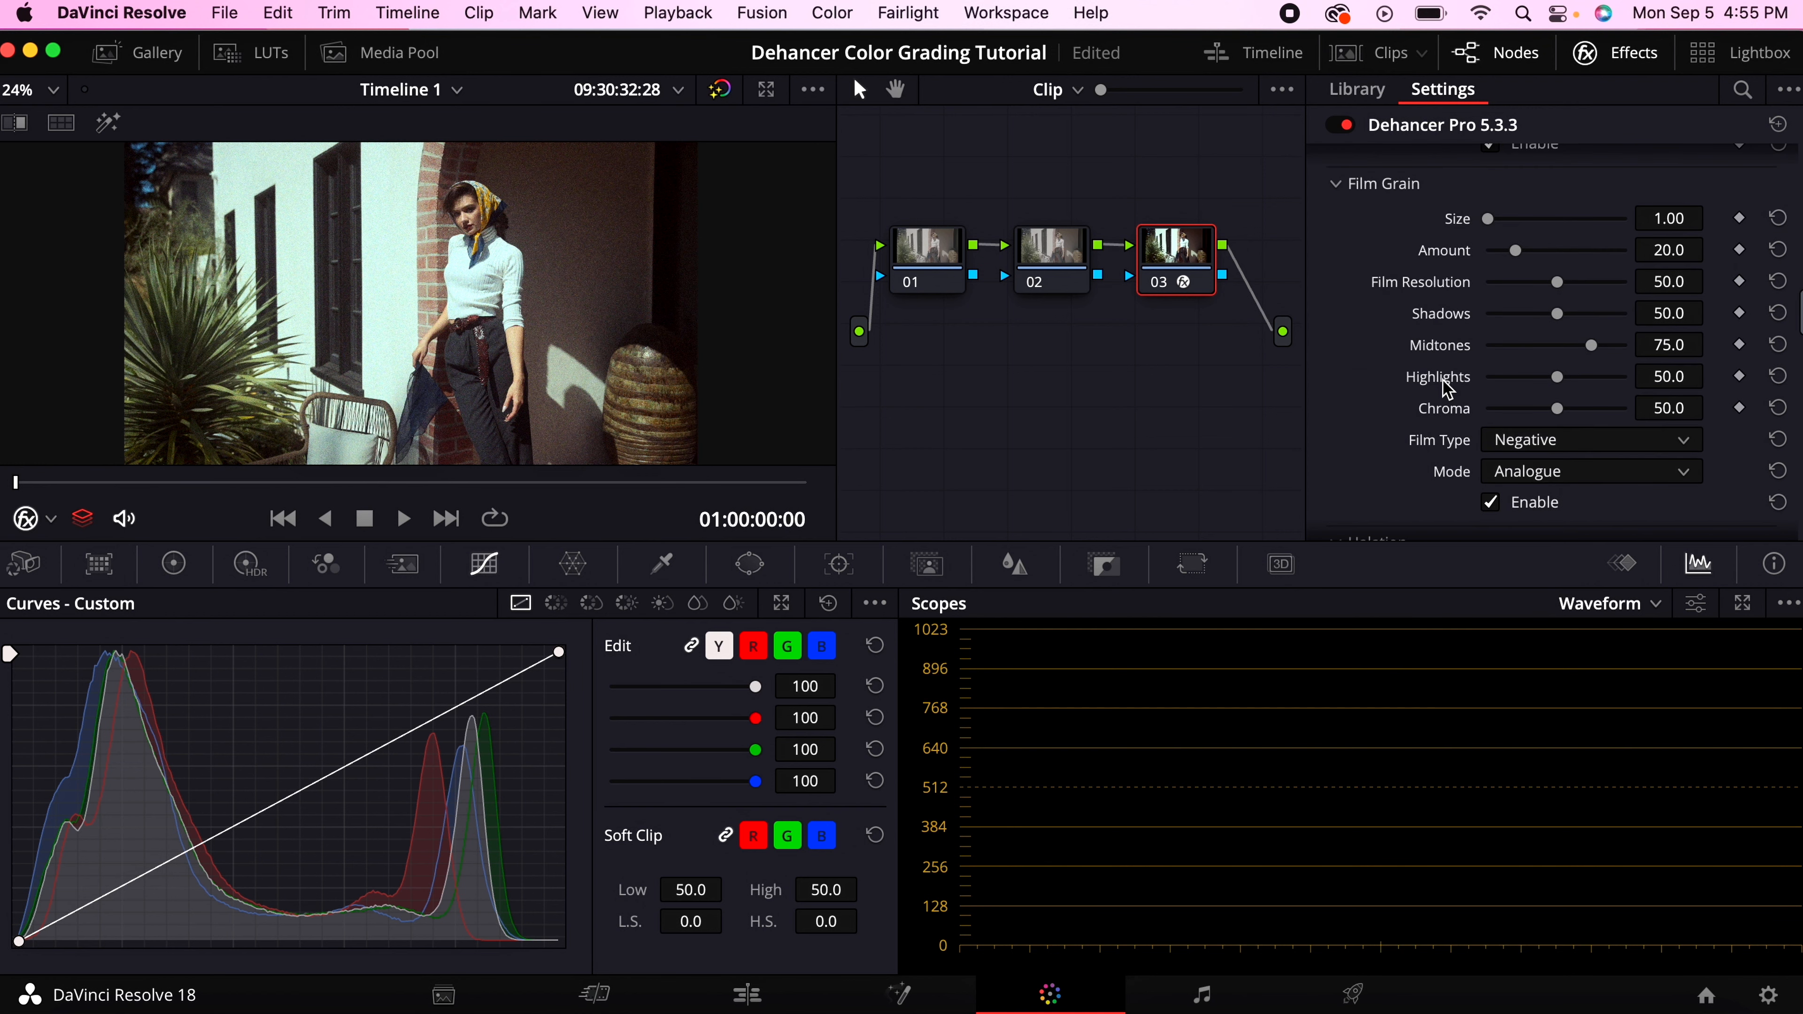
{"action": "left_click", "coordinate": [1491, 429]}
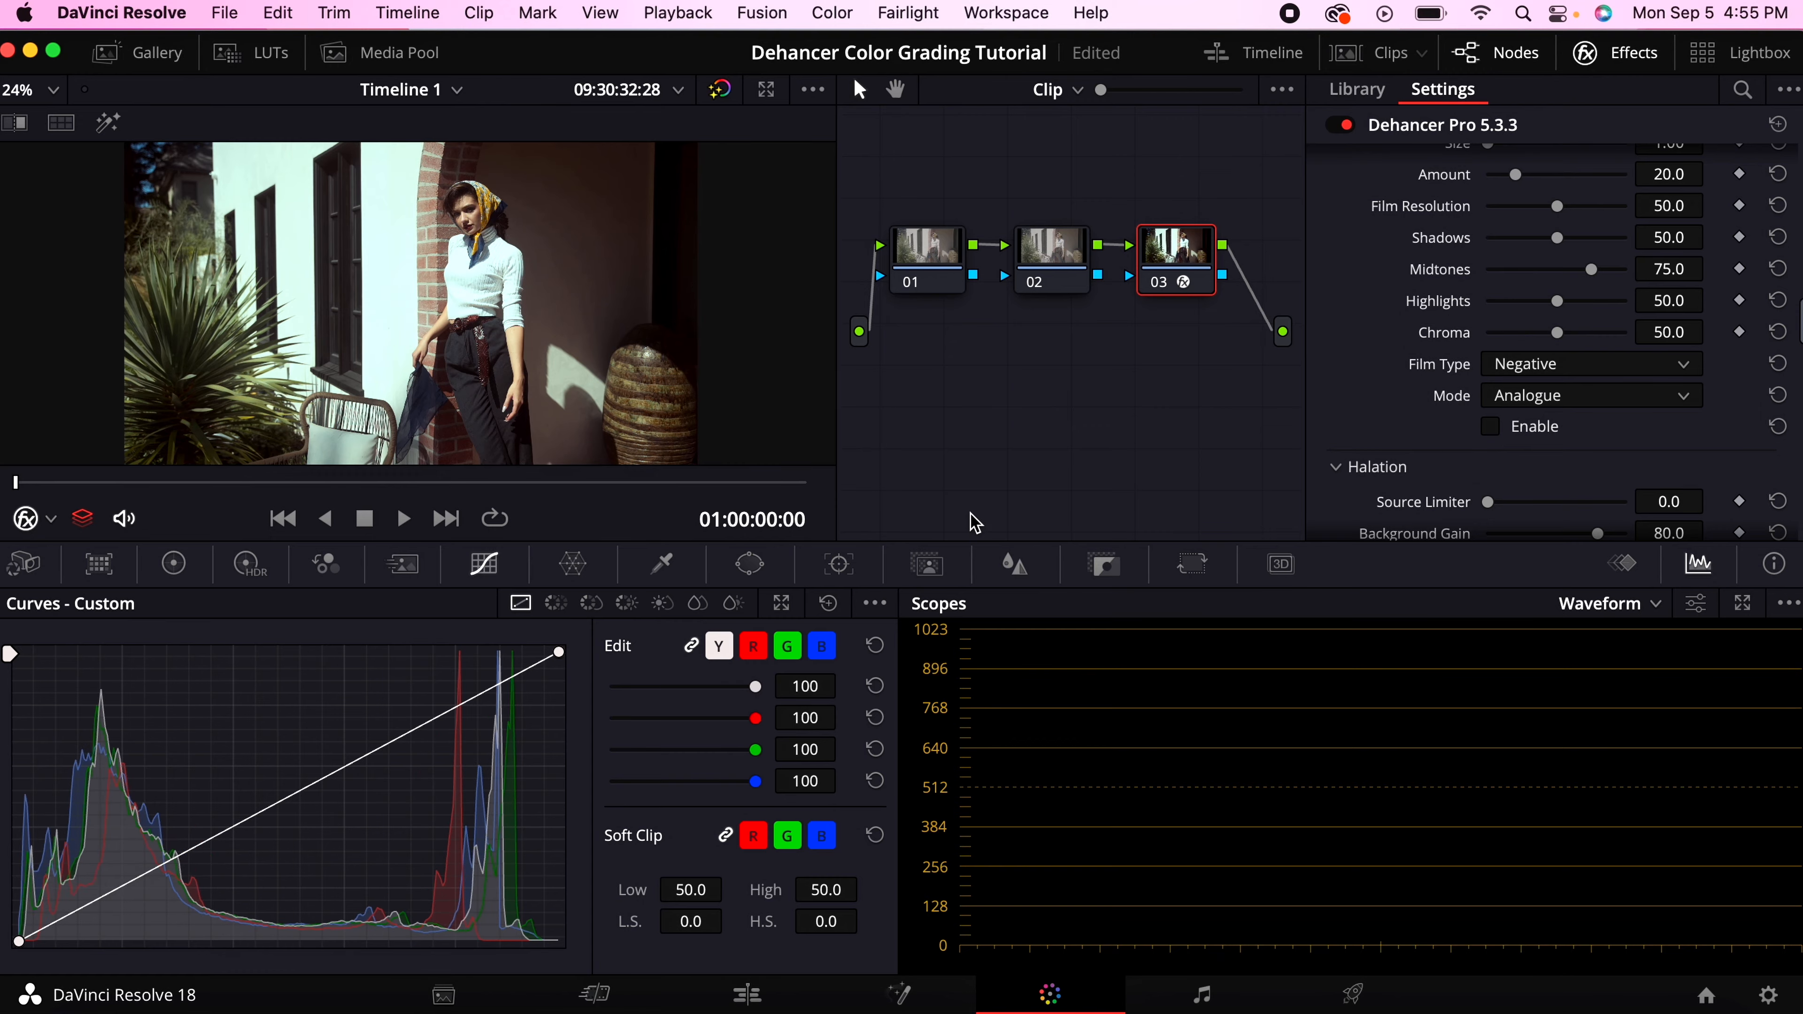
{"action": "key", "text": "super+f"}
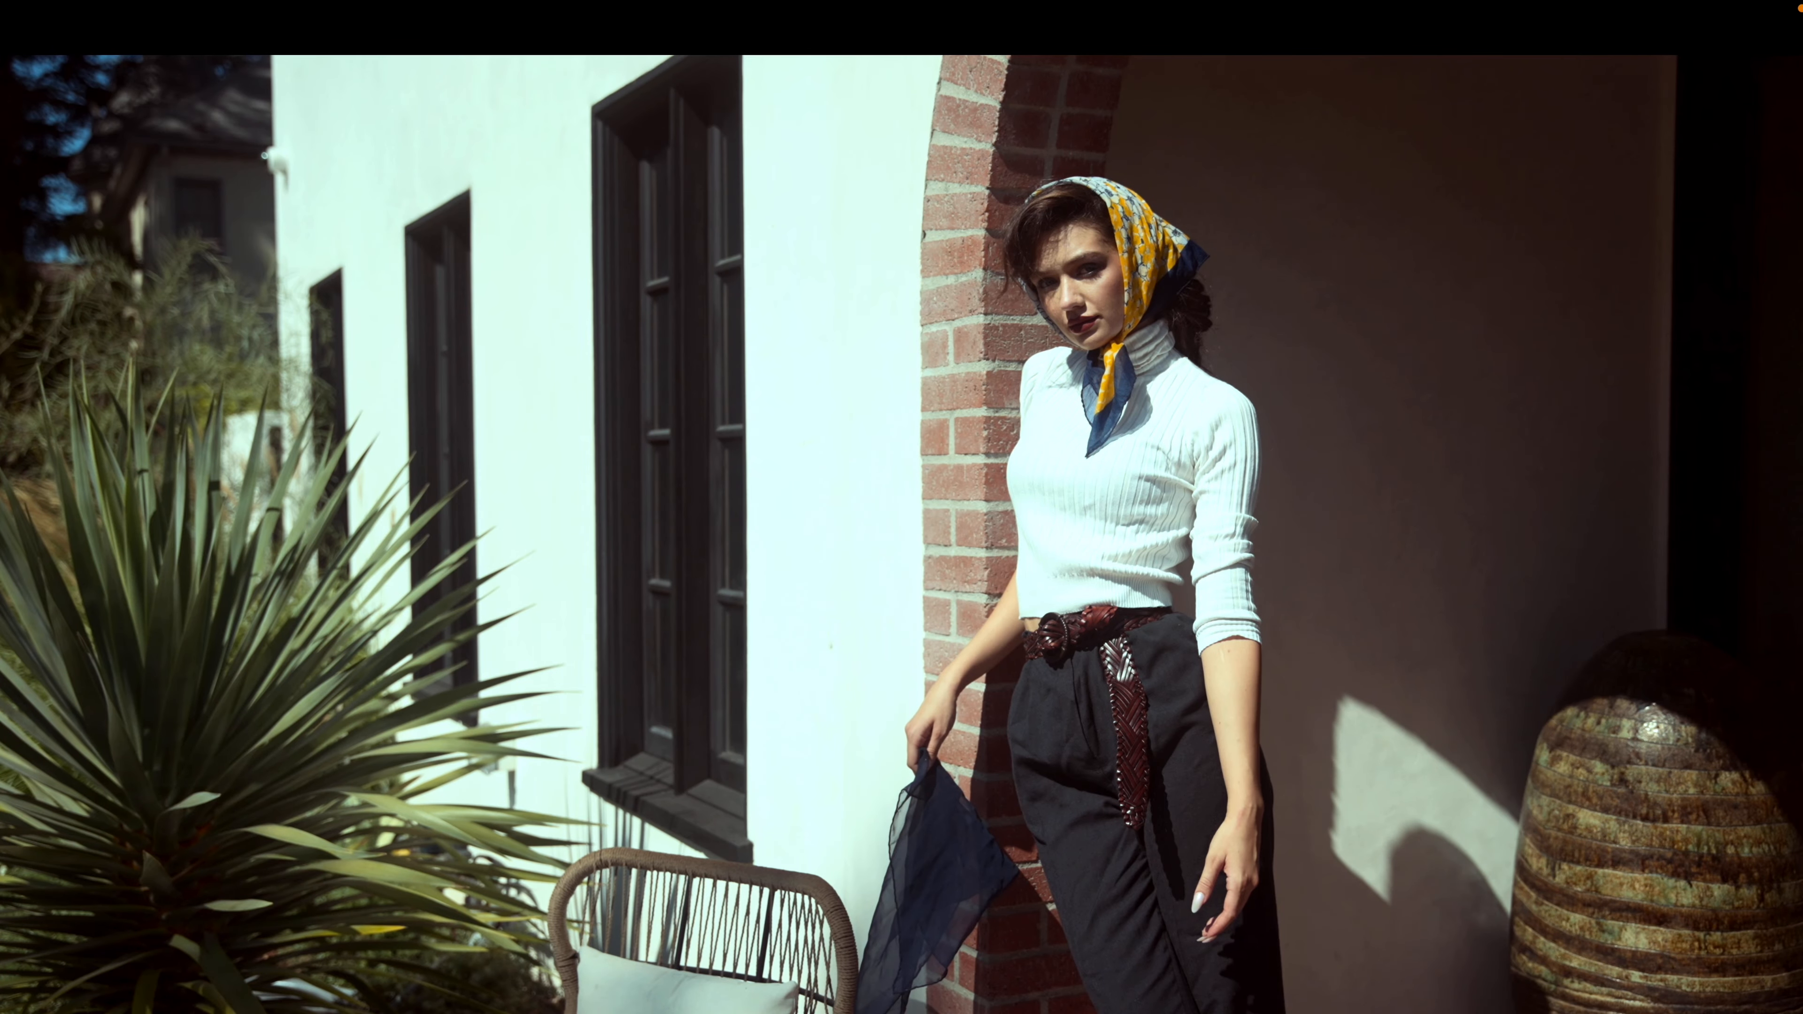
{"action": "key", "text": "super+f"}
Step: Set Dehancer's Film profile to Cinestill 800T
{"action": "scroll", "coordinate": [1407, 362], "scroll_direction": "up", "scroll_amount": 10}
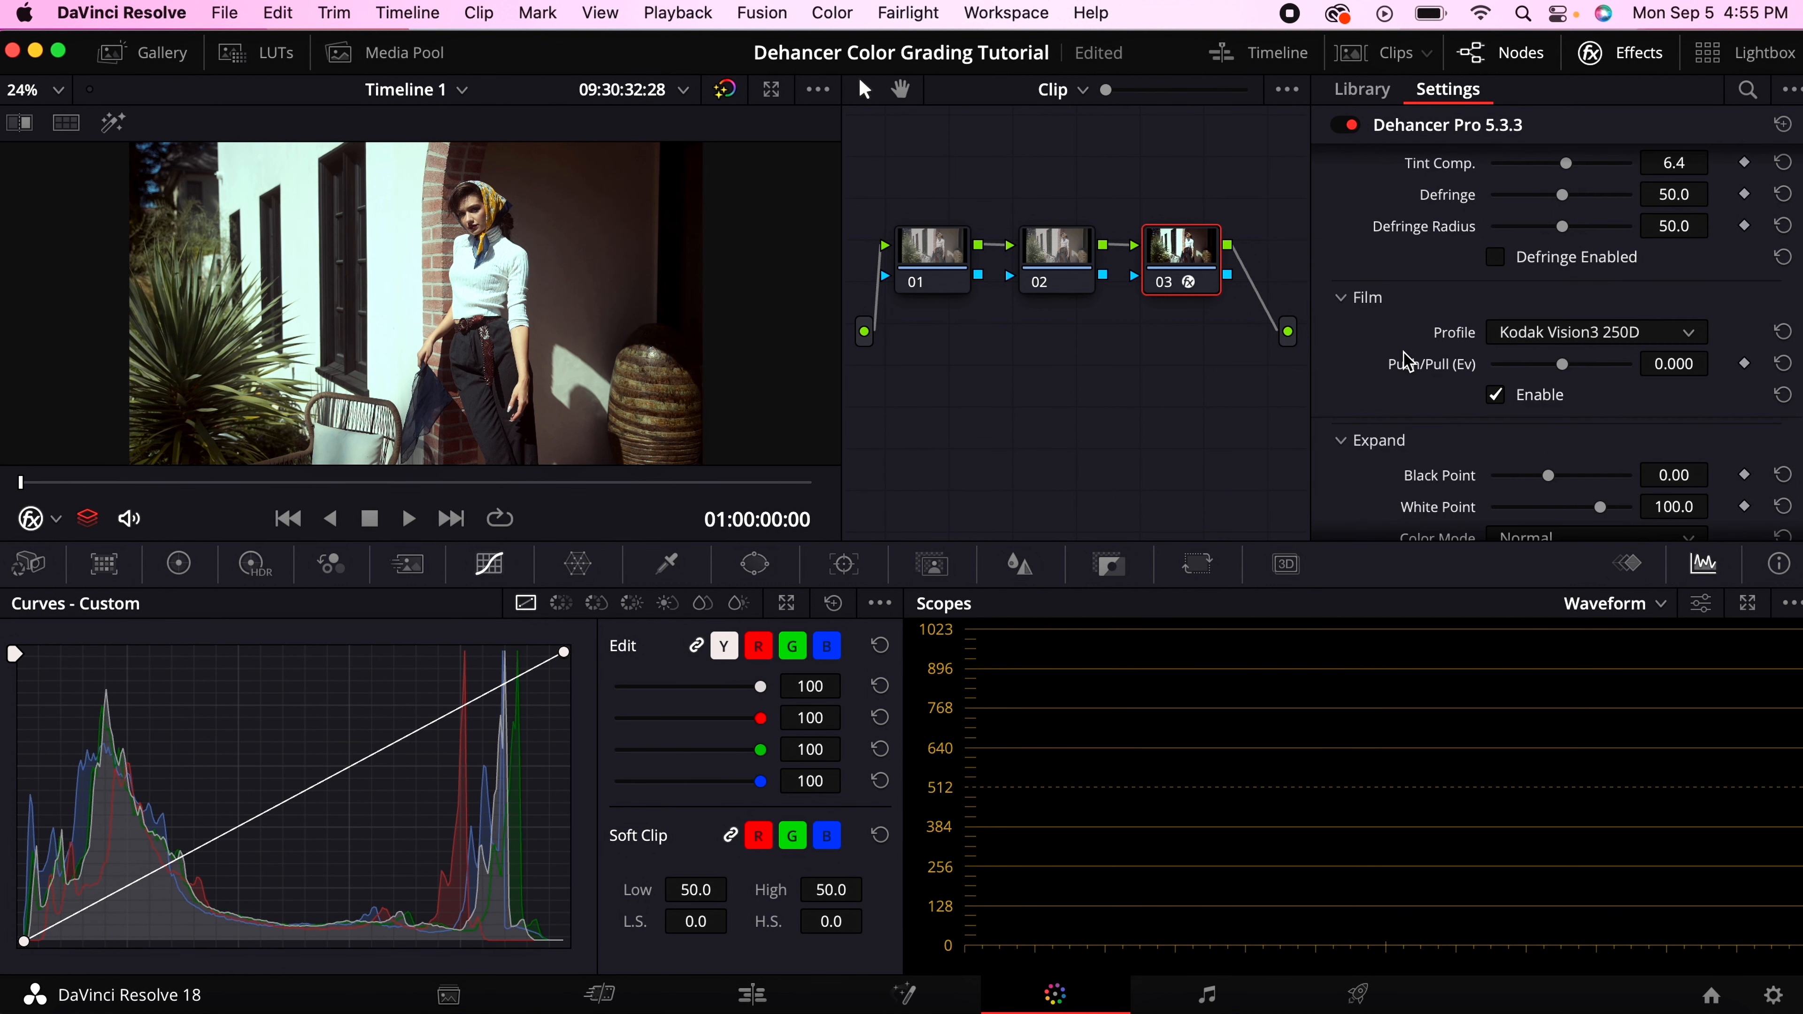
{"action": "left_click", "coordinate": [1656, 340]}
{"action": "scroll", "coordinate": [1654, 498], "scroll_direction": "up", "scroll_amount": 15}
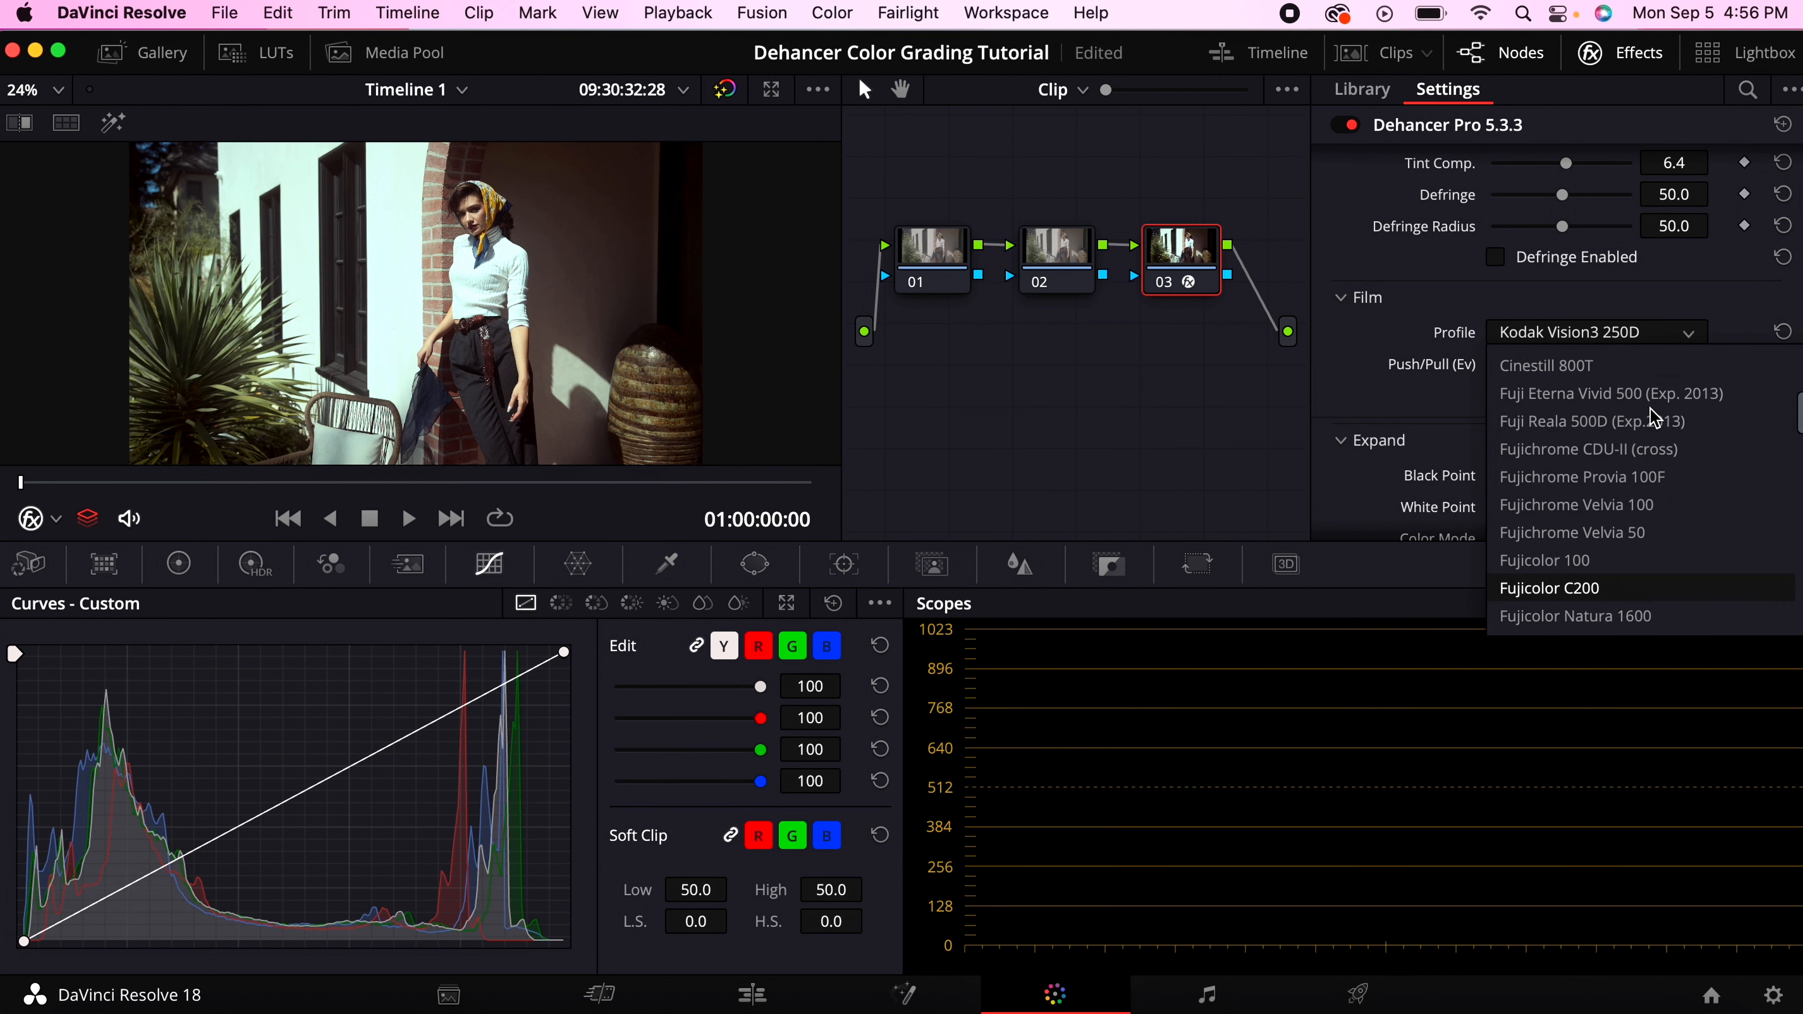
{"action": "left_click", "coordinate": [1663, 616]}
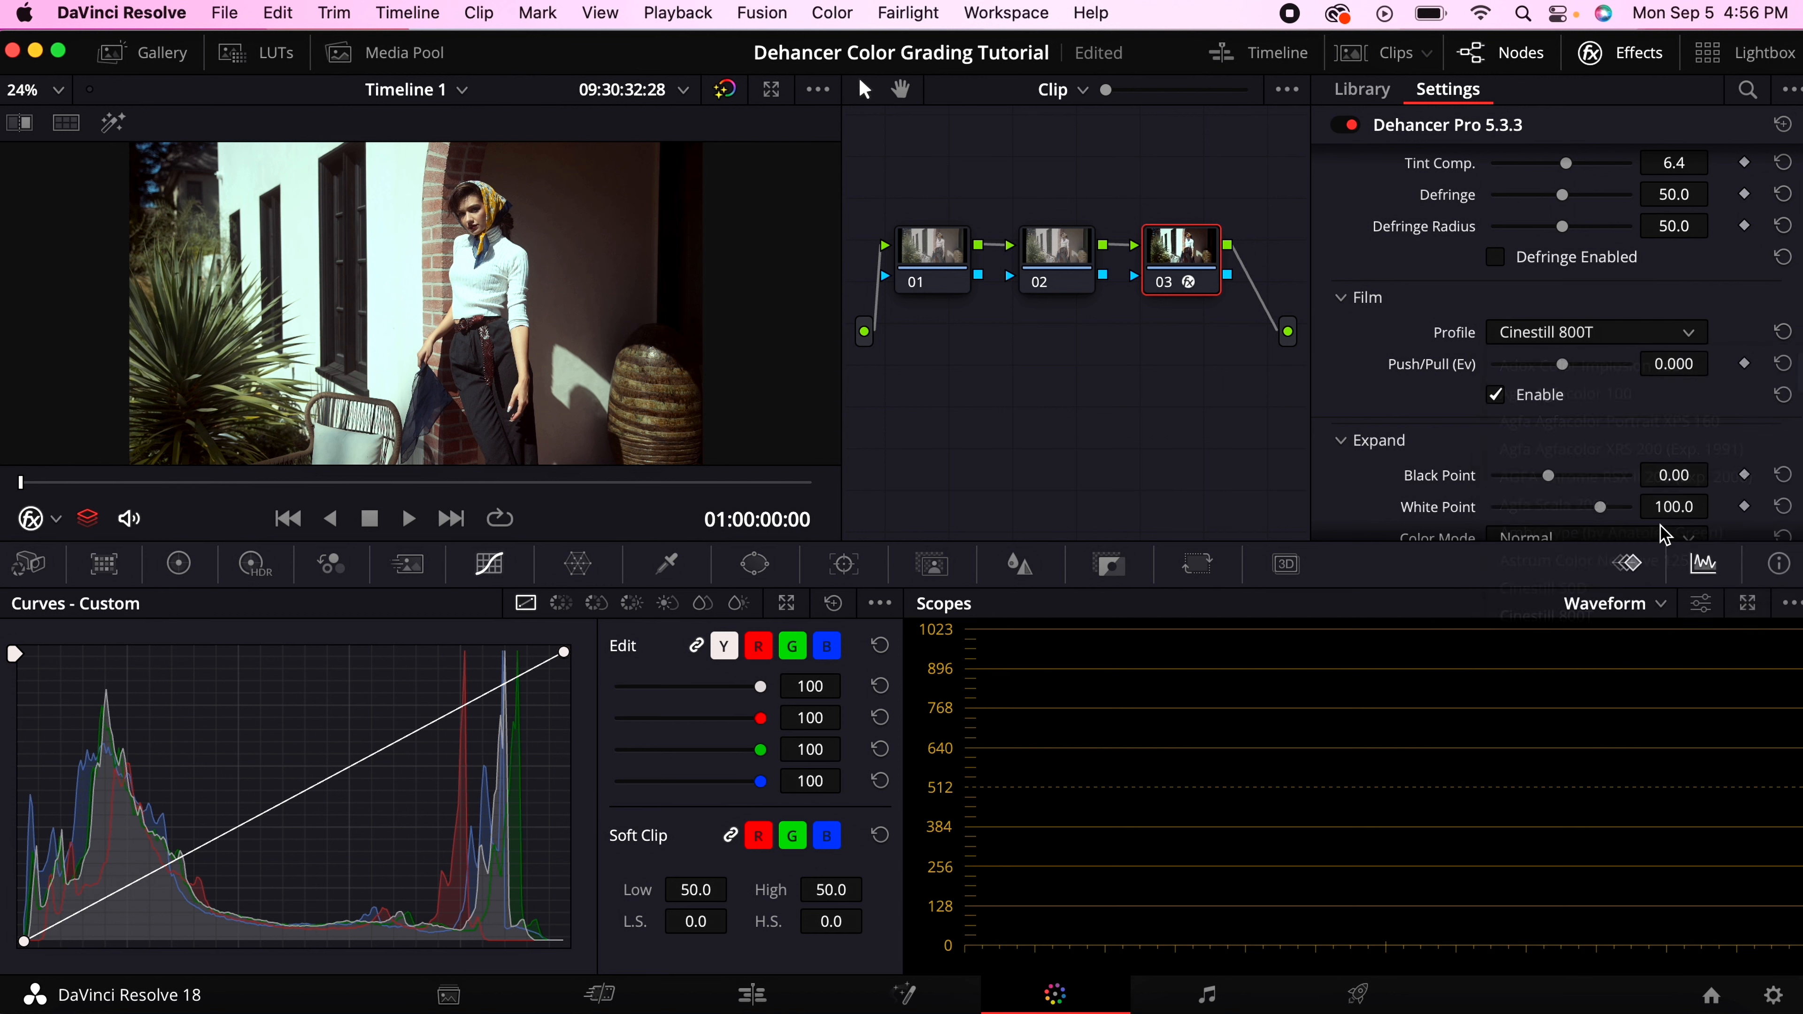
{"action": "left_click", "coordinate": [1632, 331]}
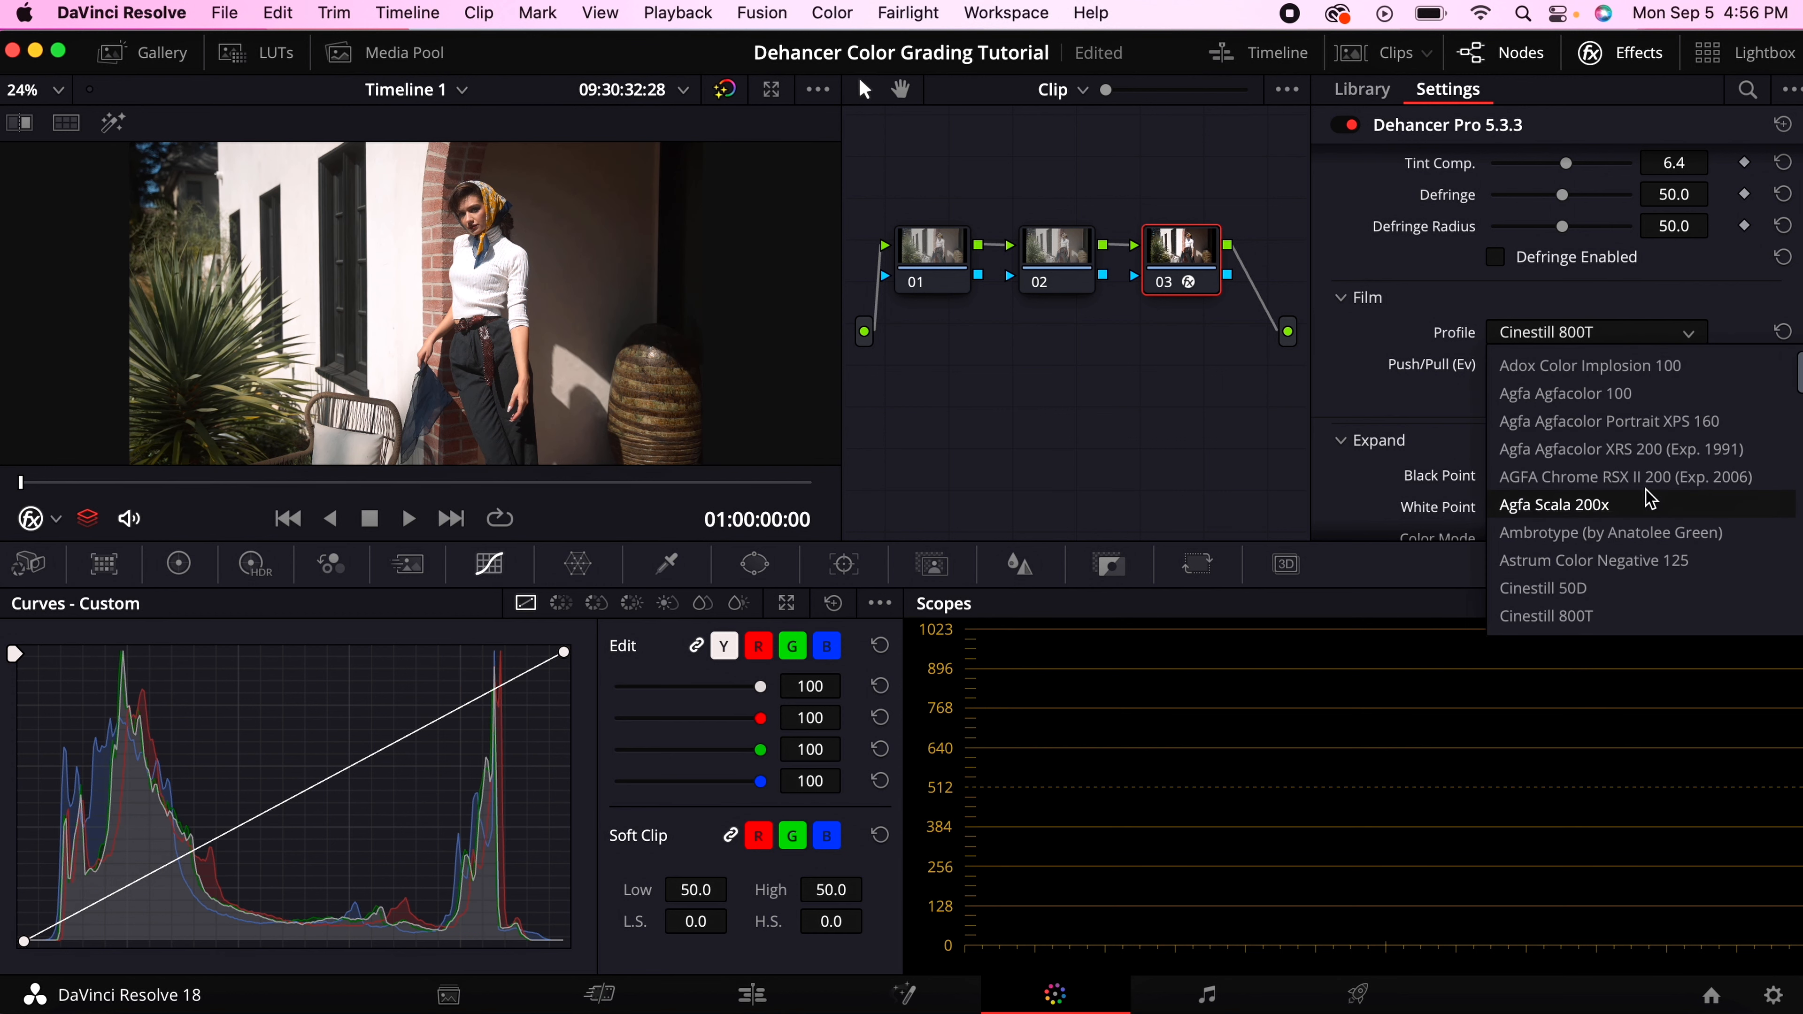
{"action": "scroll", "coordinate": [1529, 500], "scroll_direction": "down", "scroll_amount": 3}
{"action": "left_click", "coordinate": [1420, 369]}
{"action": "scroll", "coordinate": [1434, 401], "scroll_direction": "down", "scroll_amount": 5}
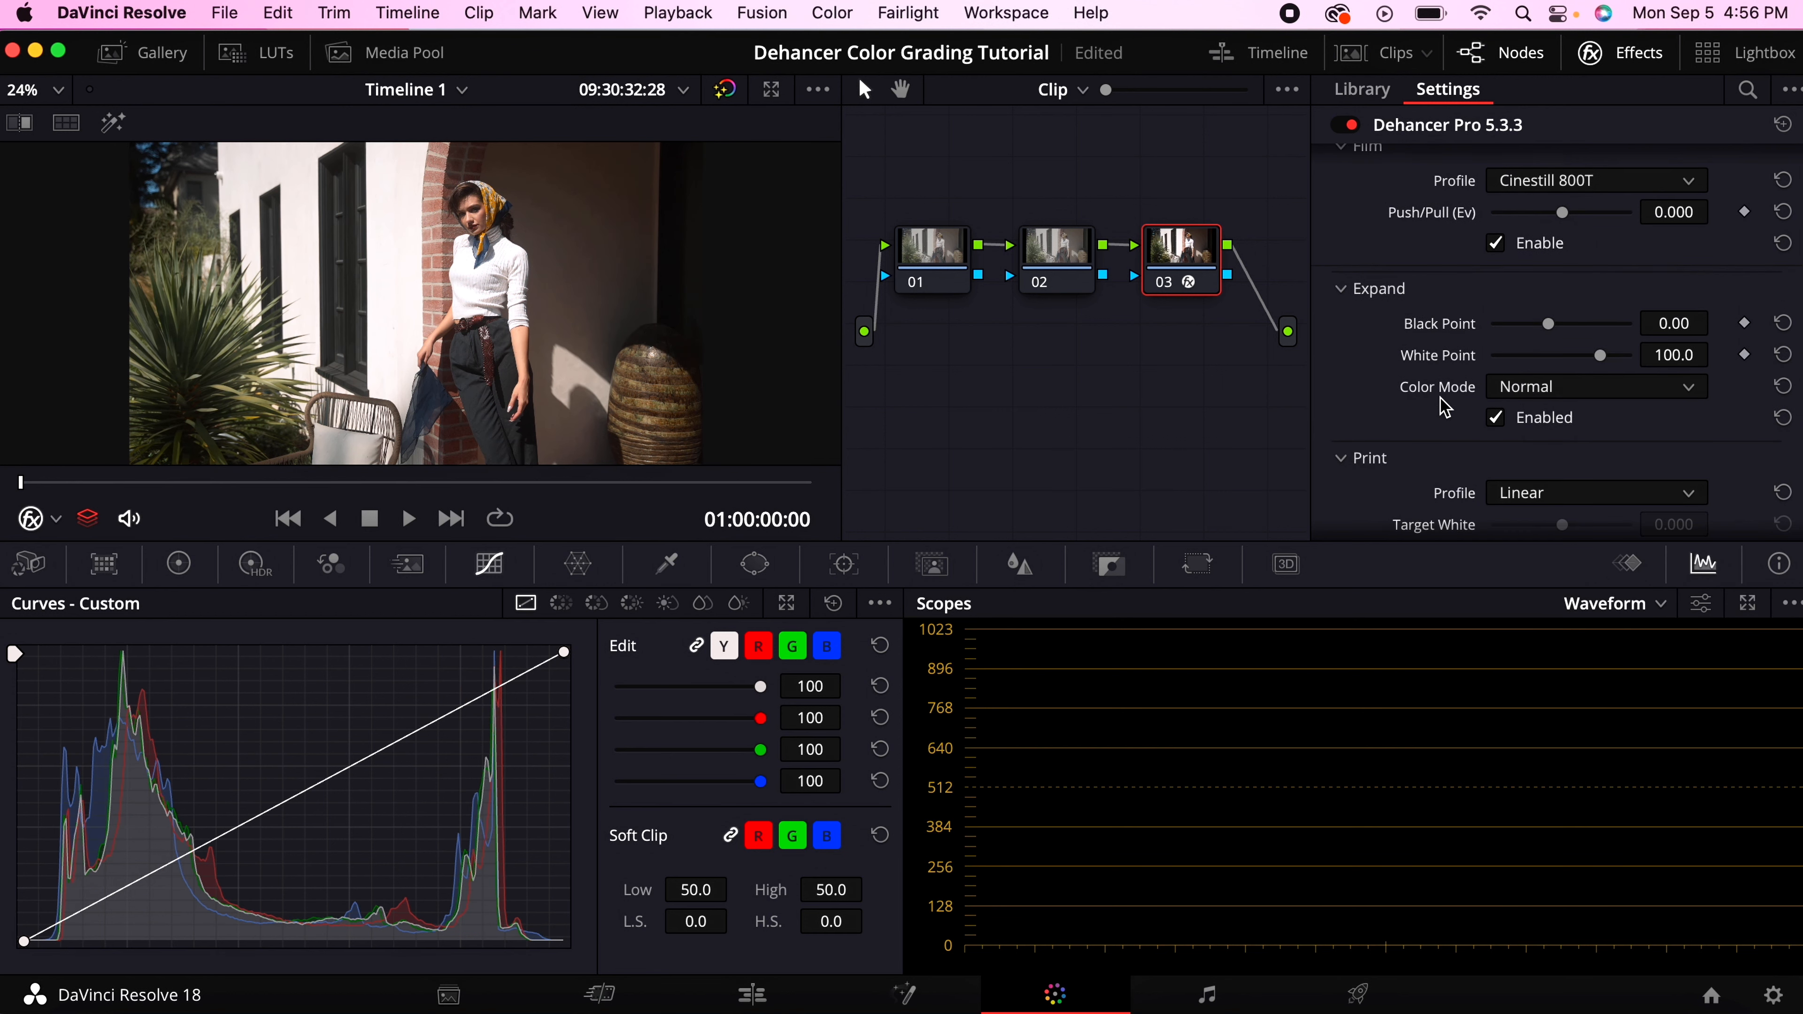
Step: Set the Film Push/Pull to -0.422 Ev and the Expand Black Point to 0.65
{"action": "scroll", "coordinate": [1441, 403], "scroll_direction": "up", "scroll_amount": 5}
{"action": "mouse_move", "coordinate": [1562, 363]}
{"action": "left_mouse_down"}
{"action": "mouse_move", "coordinate": [1577, 358]}
{"action": "mouse_move", "coordinate": [1497, 359]}
{"action": "mouse_move", "coordinate": [1546, 363]}
{"action": "left_mouse_up"}
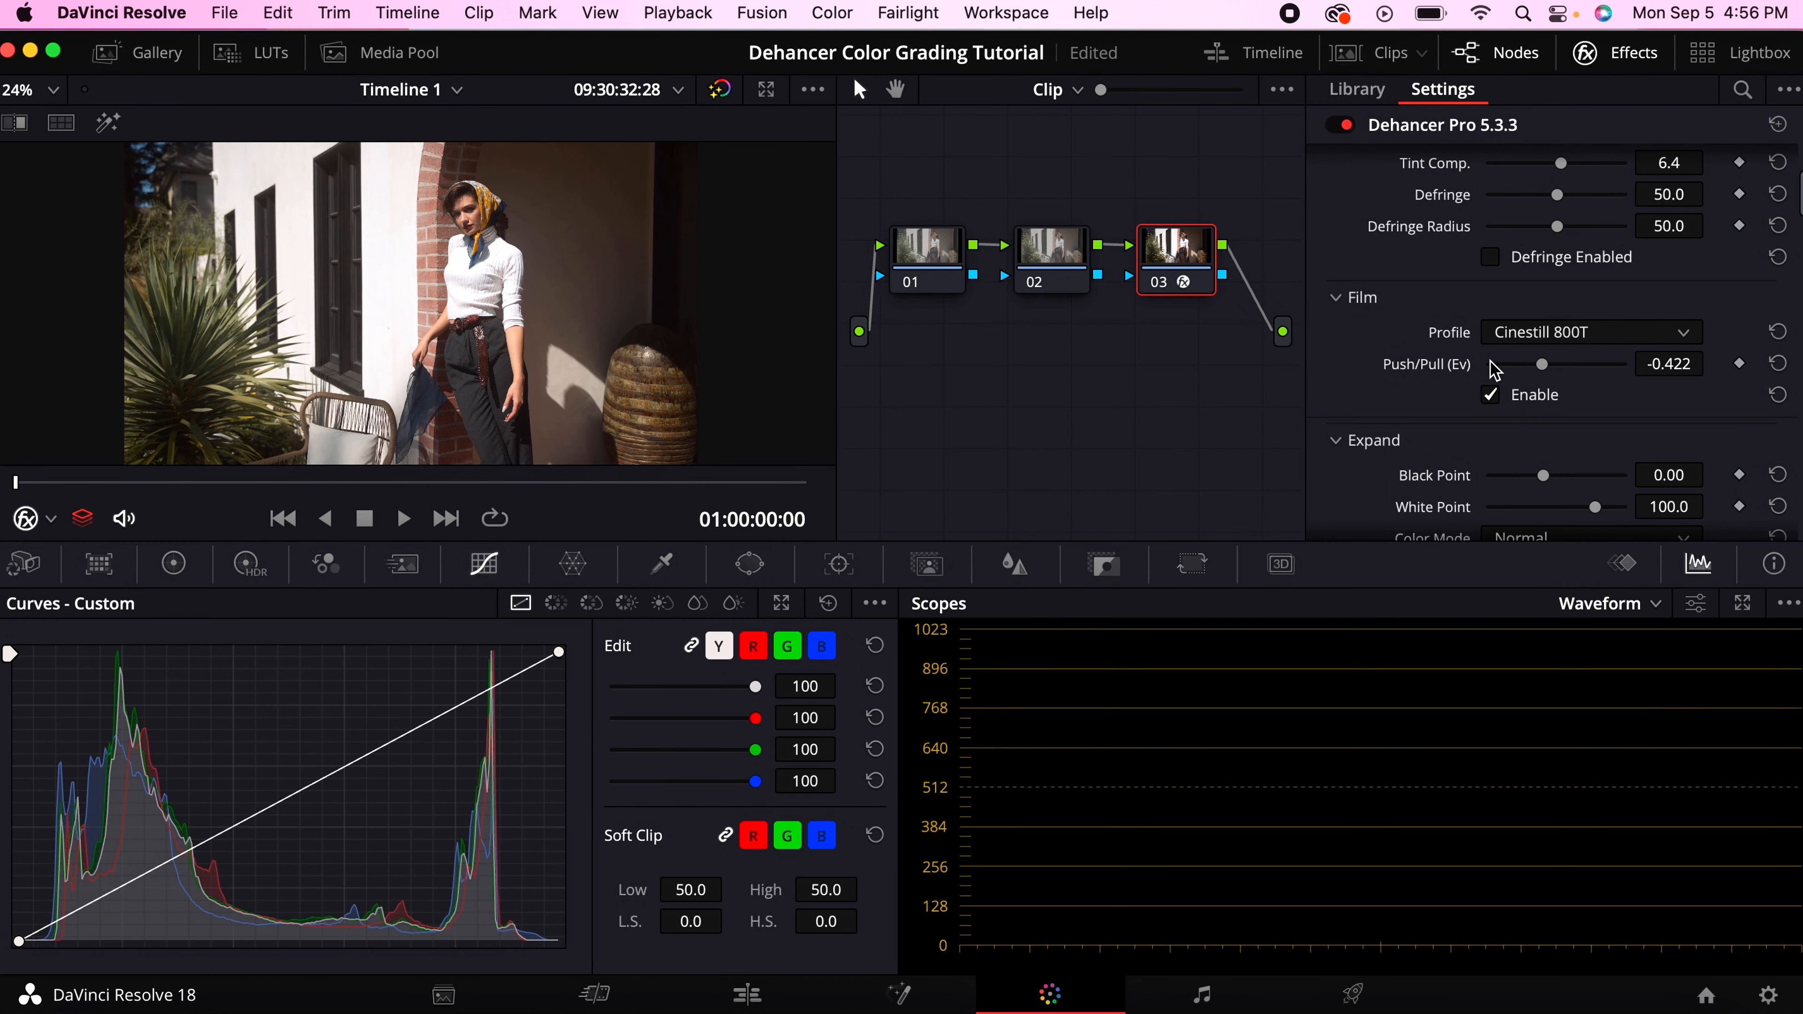
{"action": "scroll", "coordinate": [1491, 355], "scroll_direction": "down", "scroll_amount": 3}
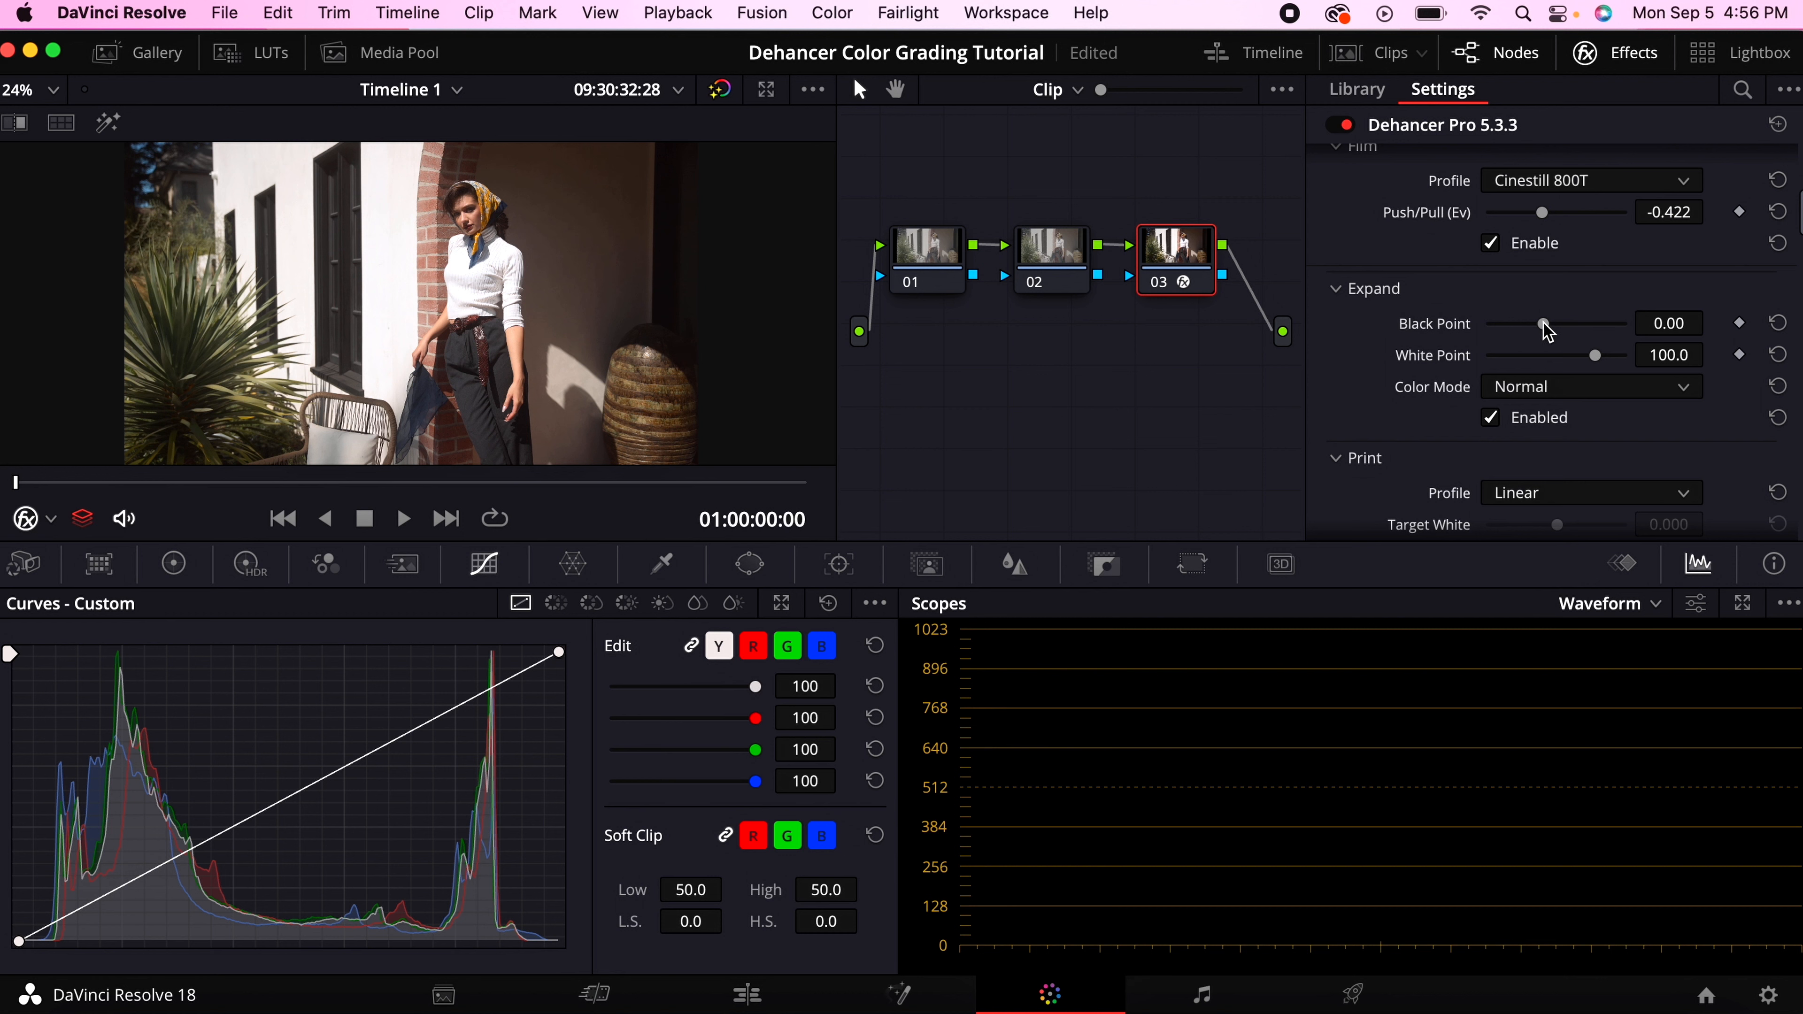
{"action": "left_click_drag", "start_coordinate": [1548, 330], "coordinate": [1548, 331]}
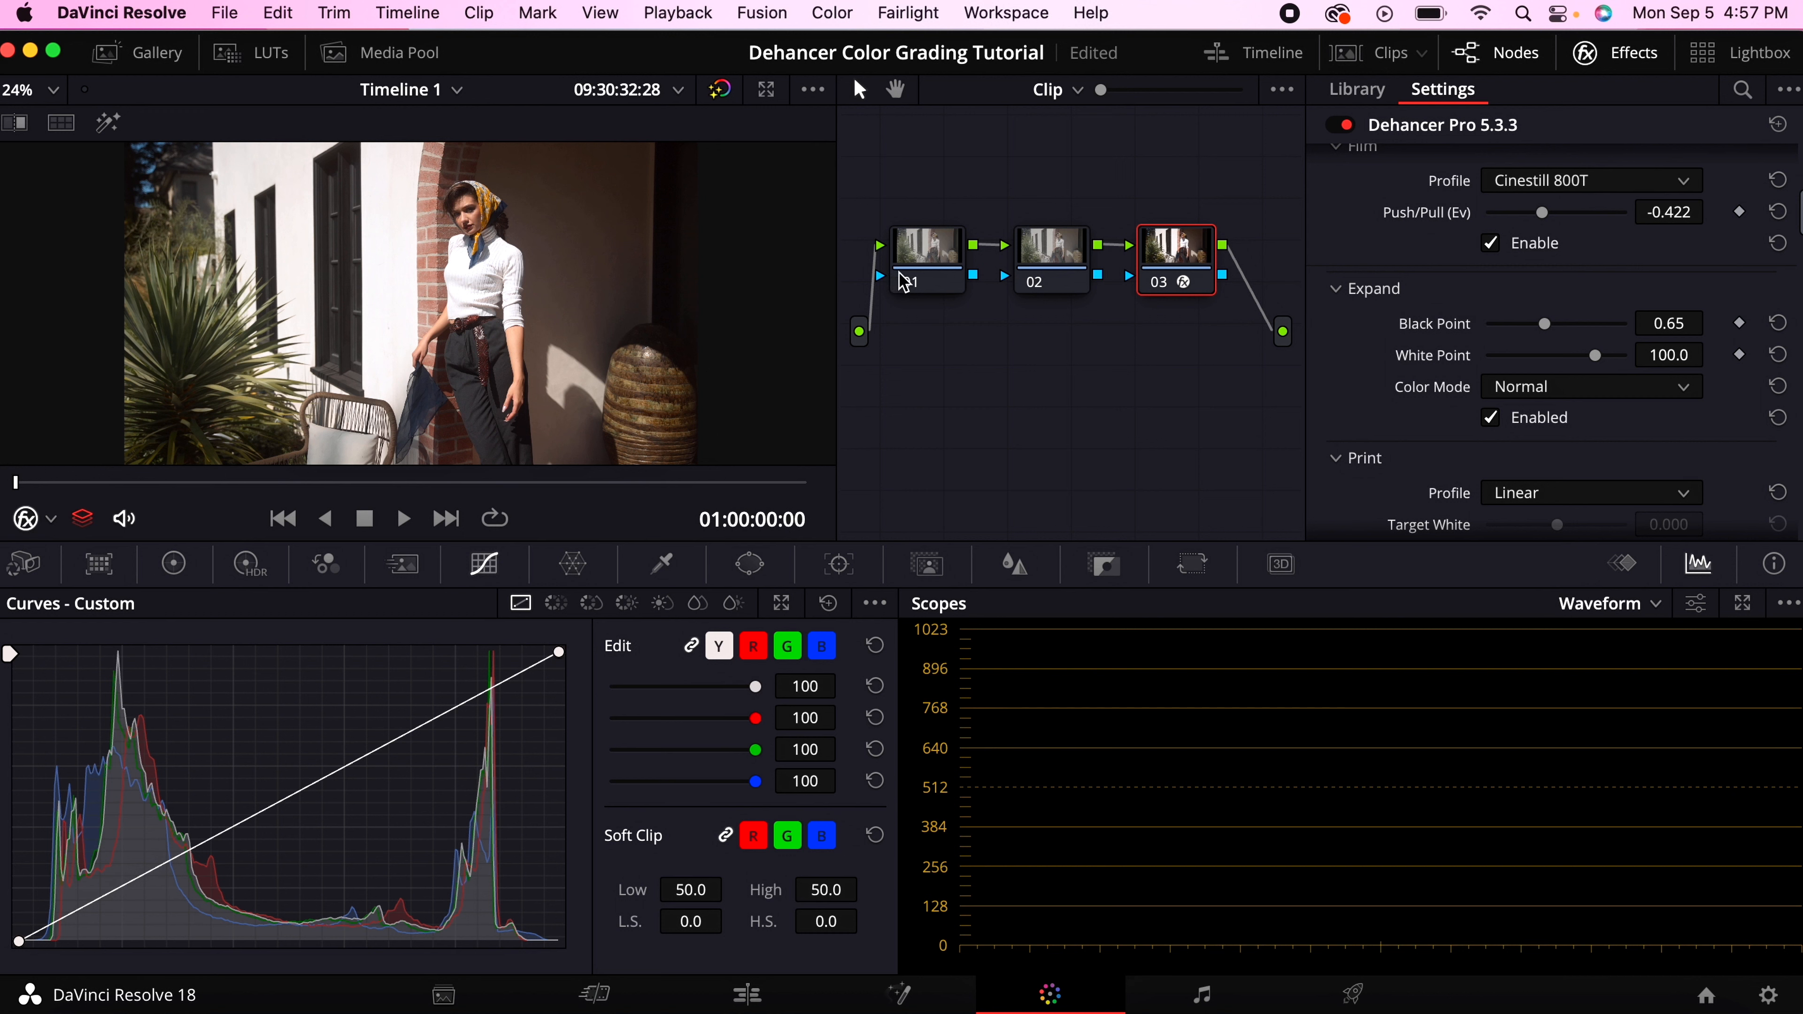
Step: On node 01, set the primaries Hi/Light to -7.00 and Shad to about 13.50, and reselect node 03
{"action": "left_click", "coordinate": [936, 257]}
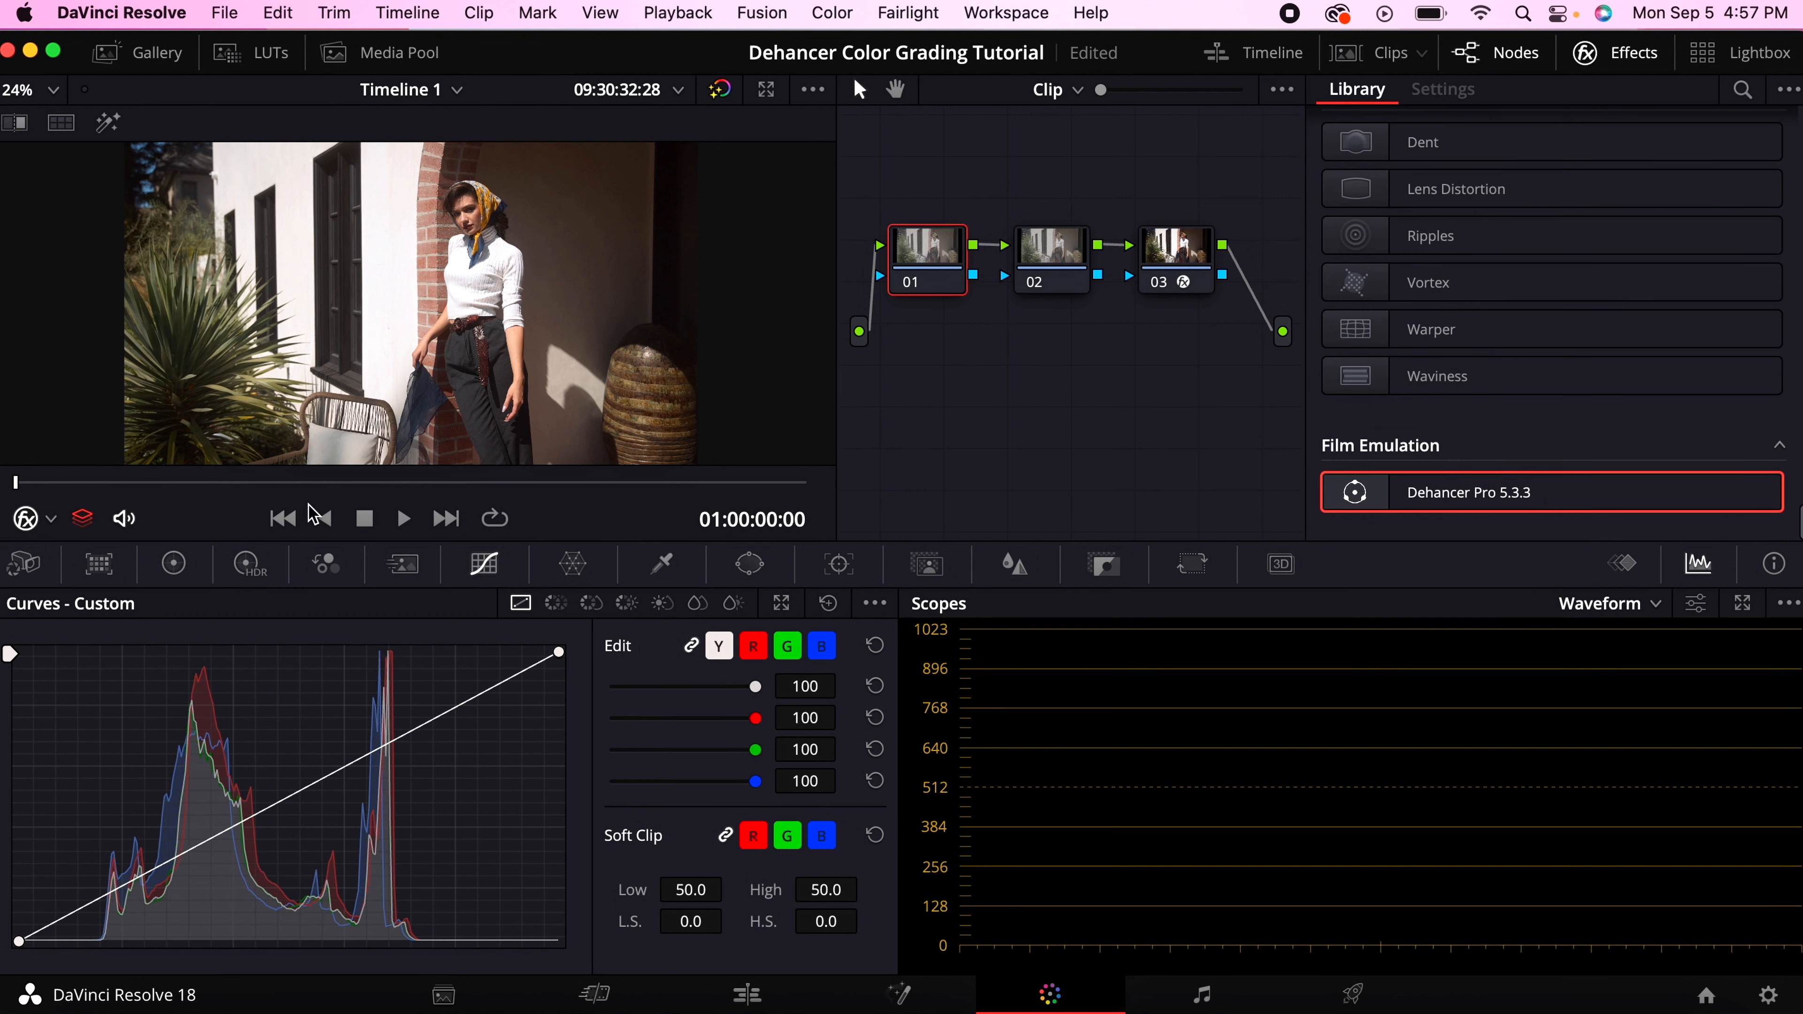
{"action": "left_click", "coordinate": [174, 563]}
{"action": "left_click_drag", "start_coordinate": [387, 948], "coordinate": [295, 951]}
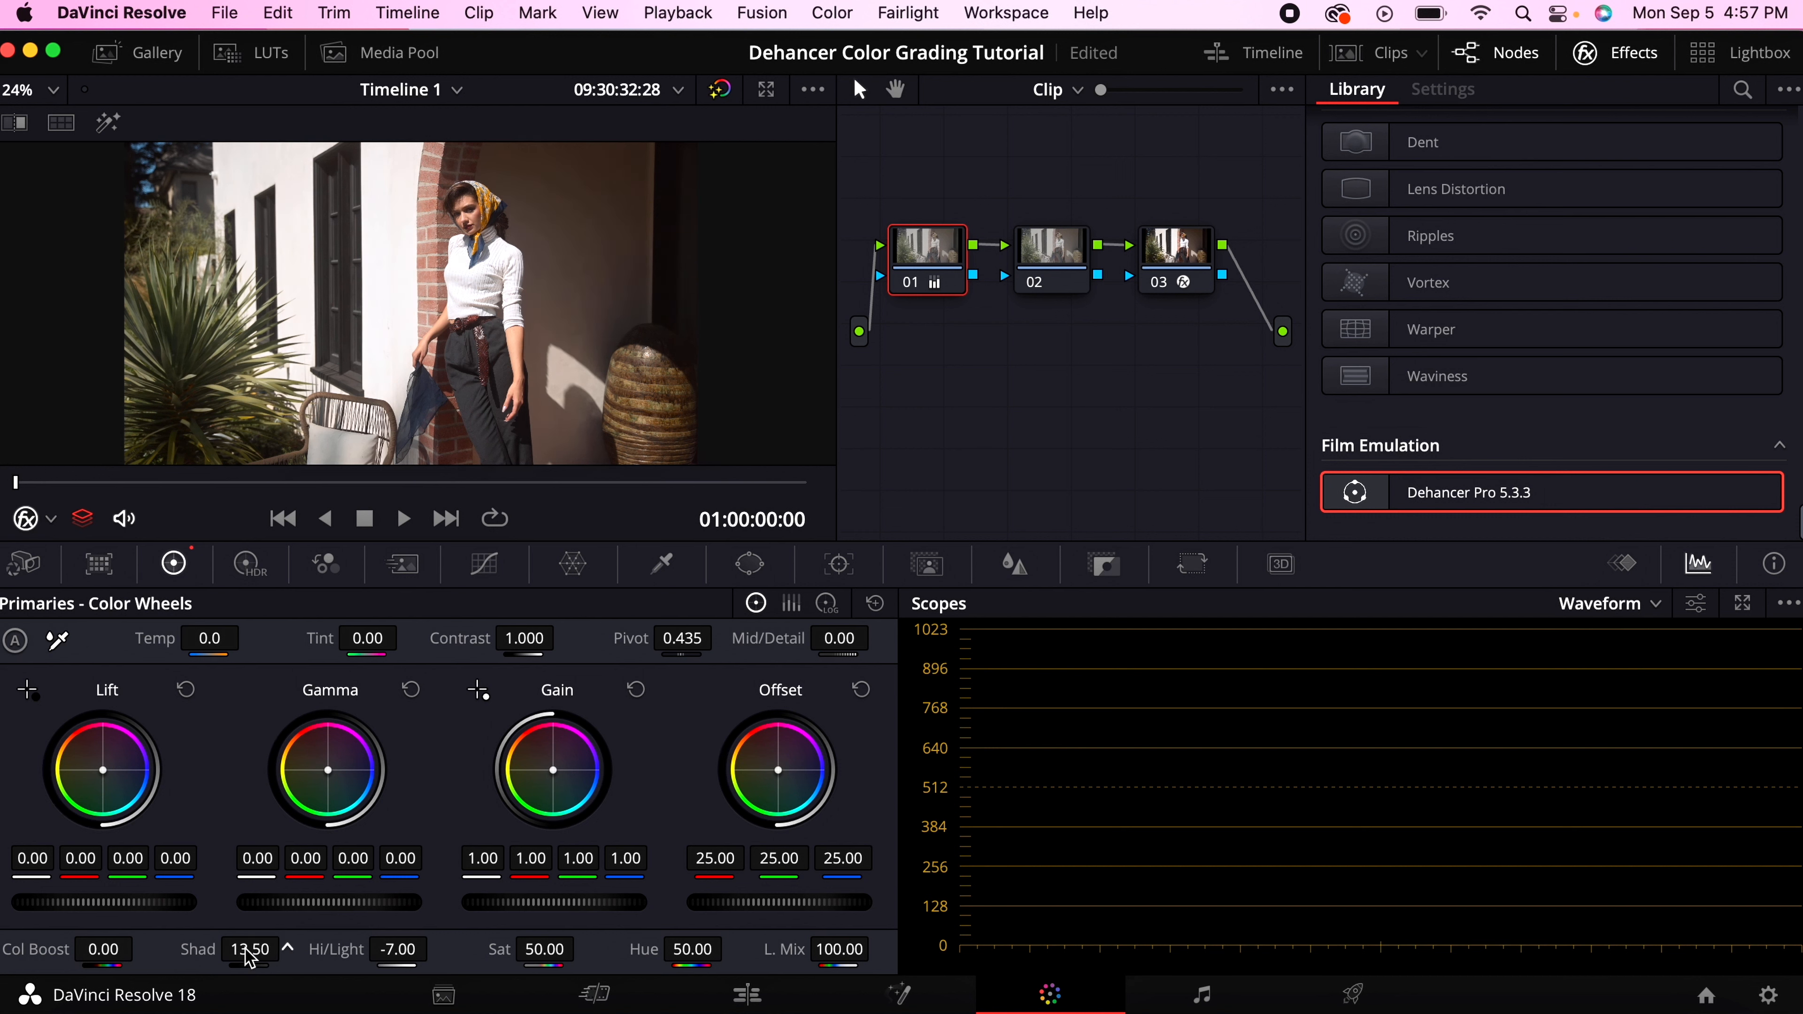
{"action": "left_click", "coordinate": [1190, 269]}
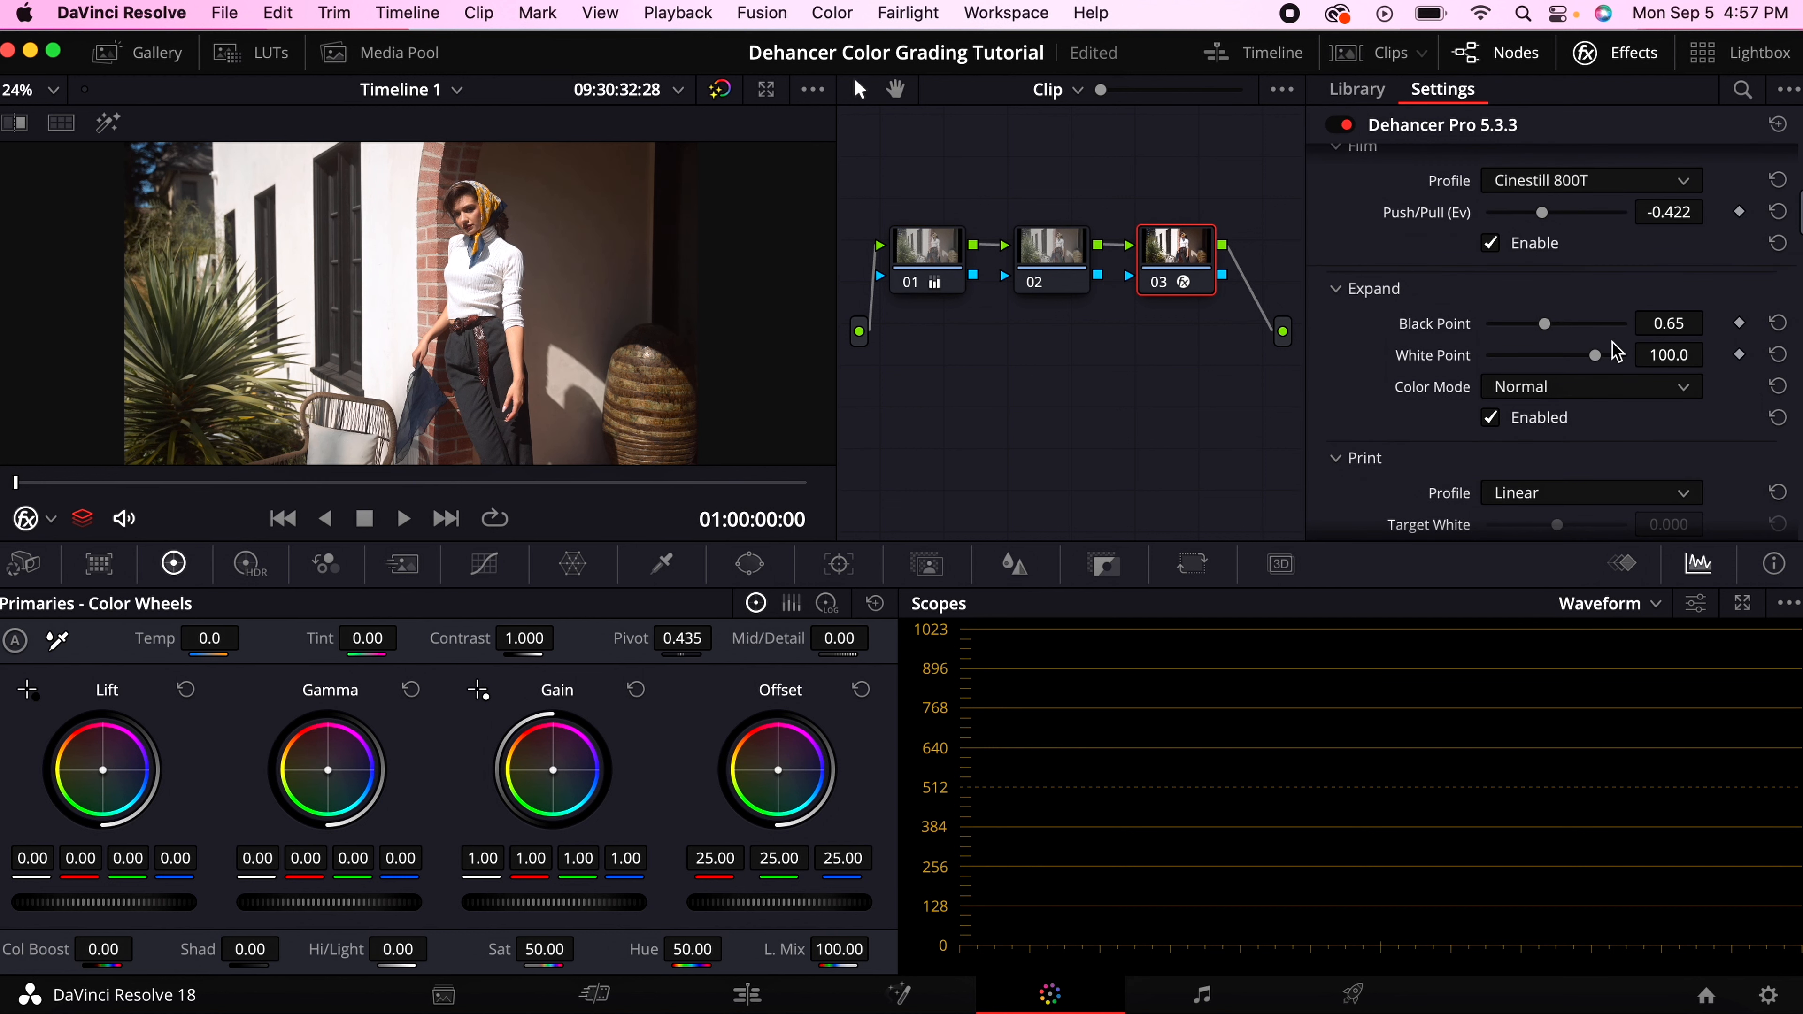
Step: Set Dehancer's Expand Black Point to 0.17 and reset the grade of node 01
{"action": "left_click_drag", "start_coordinate": [1543, 323], "coordinate": [1535, 324]}
{"action": "left_click", "coordinate": [944, 249]}
{"action": "right_click", "coordinate": [941, 243]}
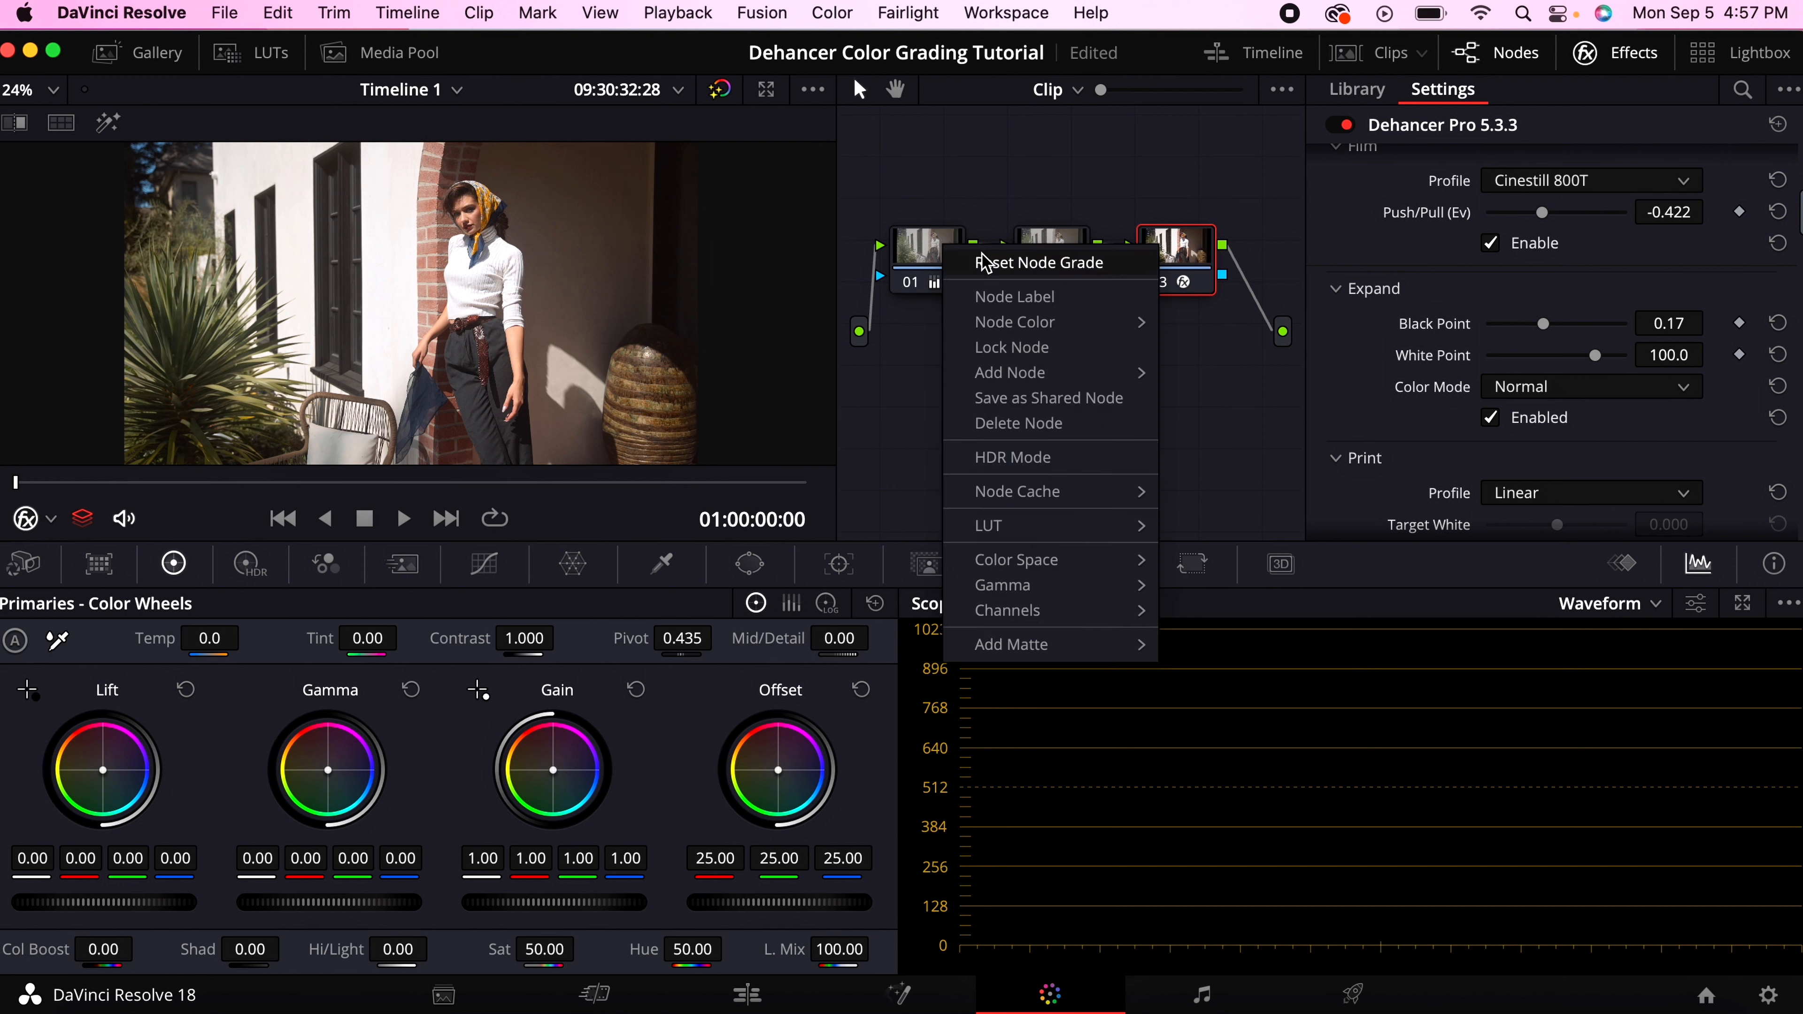
{"action": "right_click", "coordinate": [913, 252]}
{"action": "left_click", "coordinate": [984, 268]}
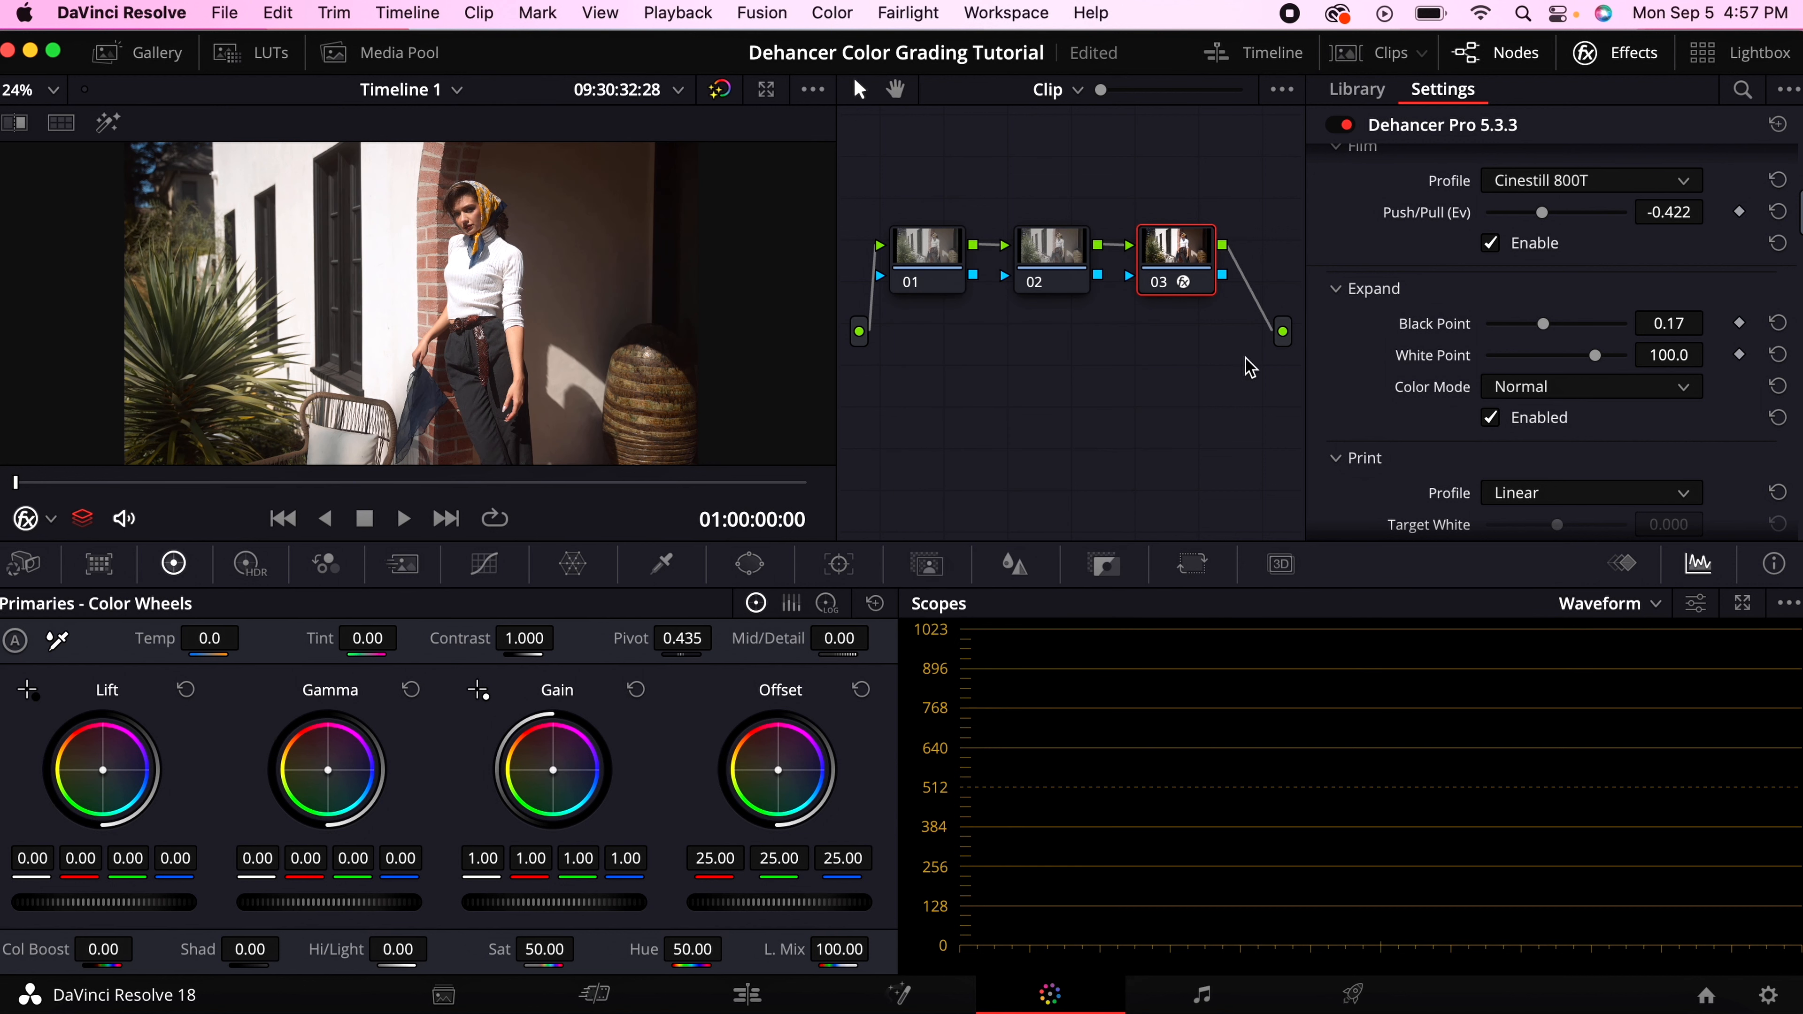
Step: Compare Dehancer's Kodak Endura Glossy Paper and Kodak 2383 Print Film print profiles, and keep Kodak Endura Glossy Paper
{"action": "scroll", "coordinate": [1437, 419], "scroll_direction": "down", "scroll_amount": 6}
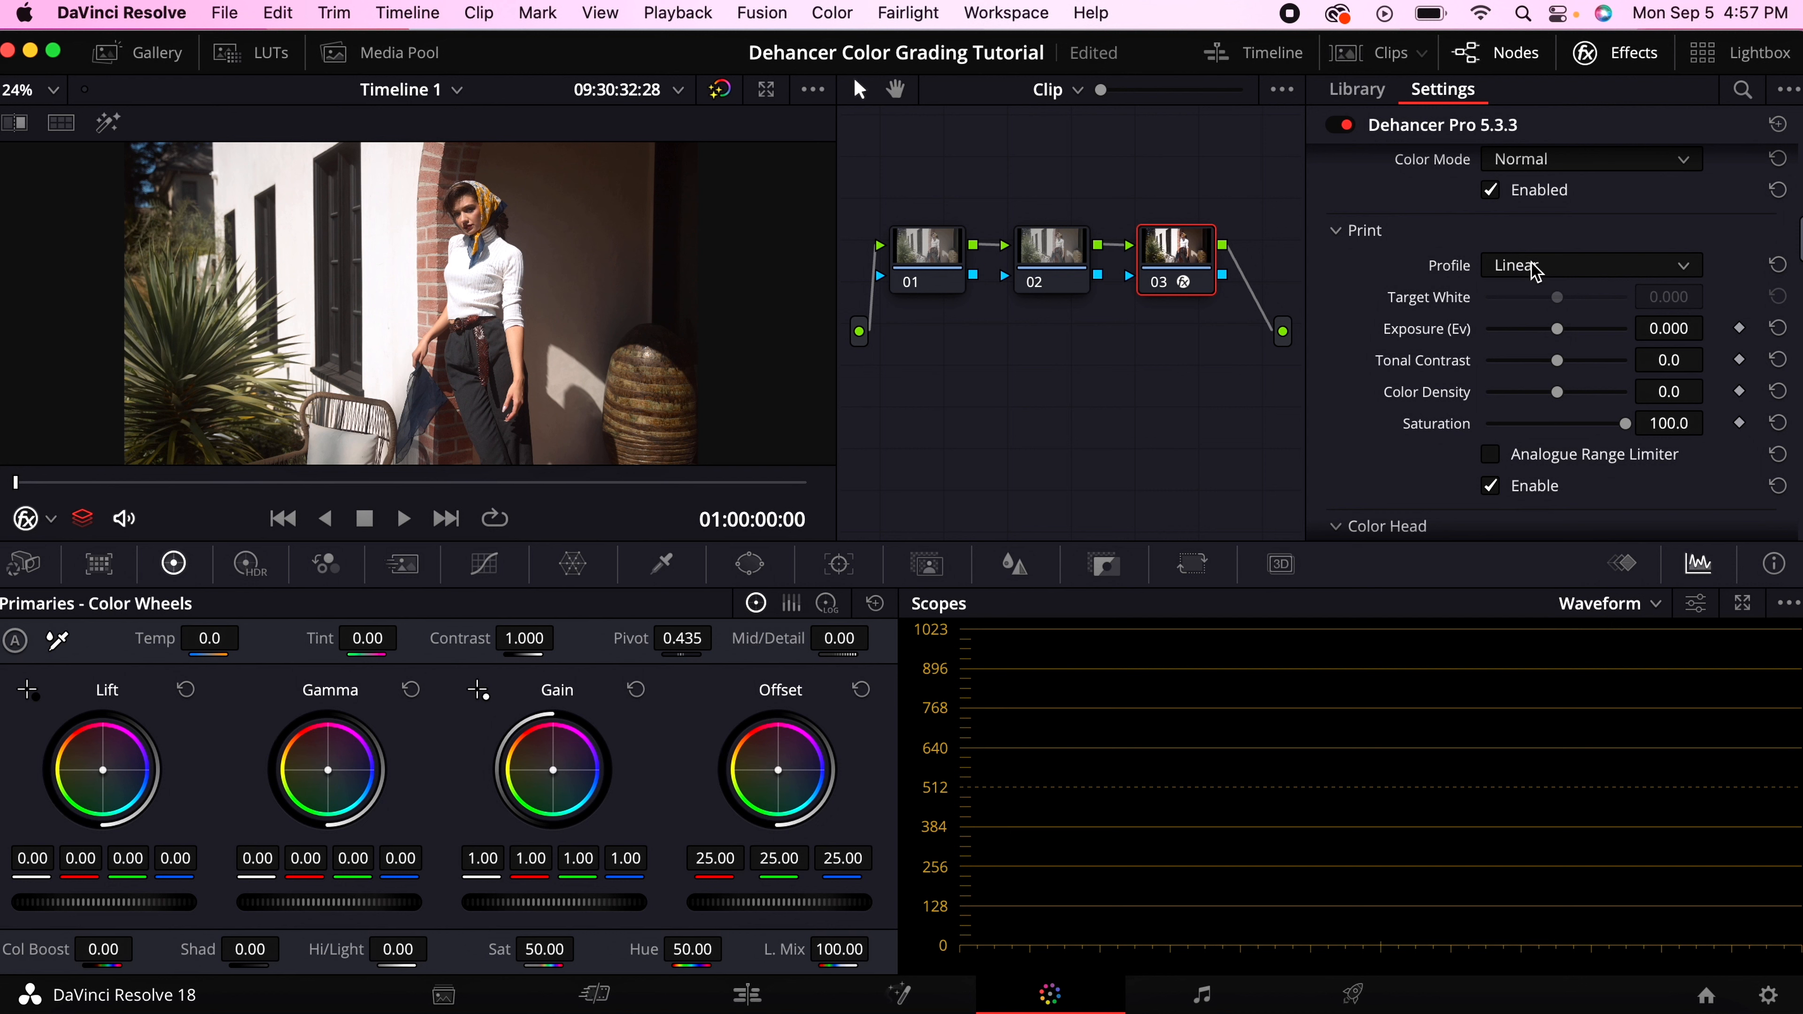
{"action": "left_click", "coordinate": [1552, 271]}
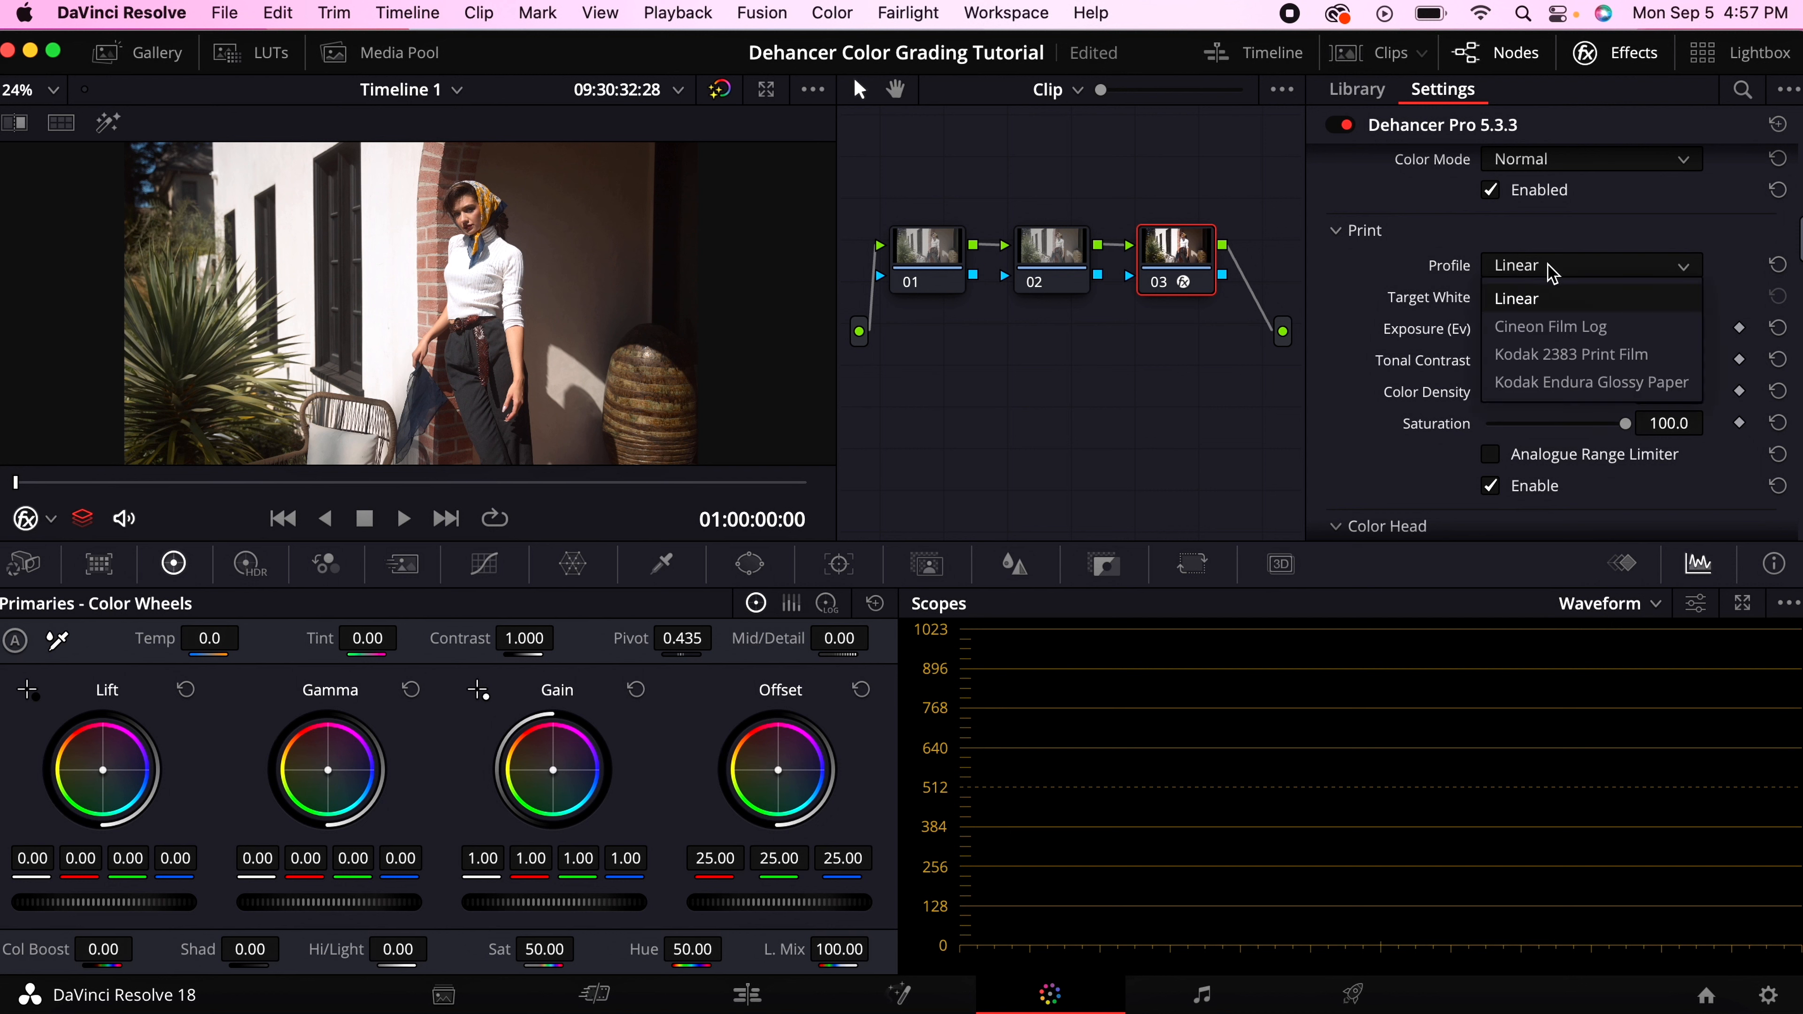
{"action": "left_click", "coordinate": [1589, 384]}
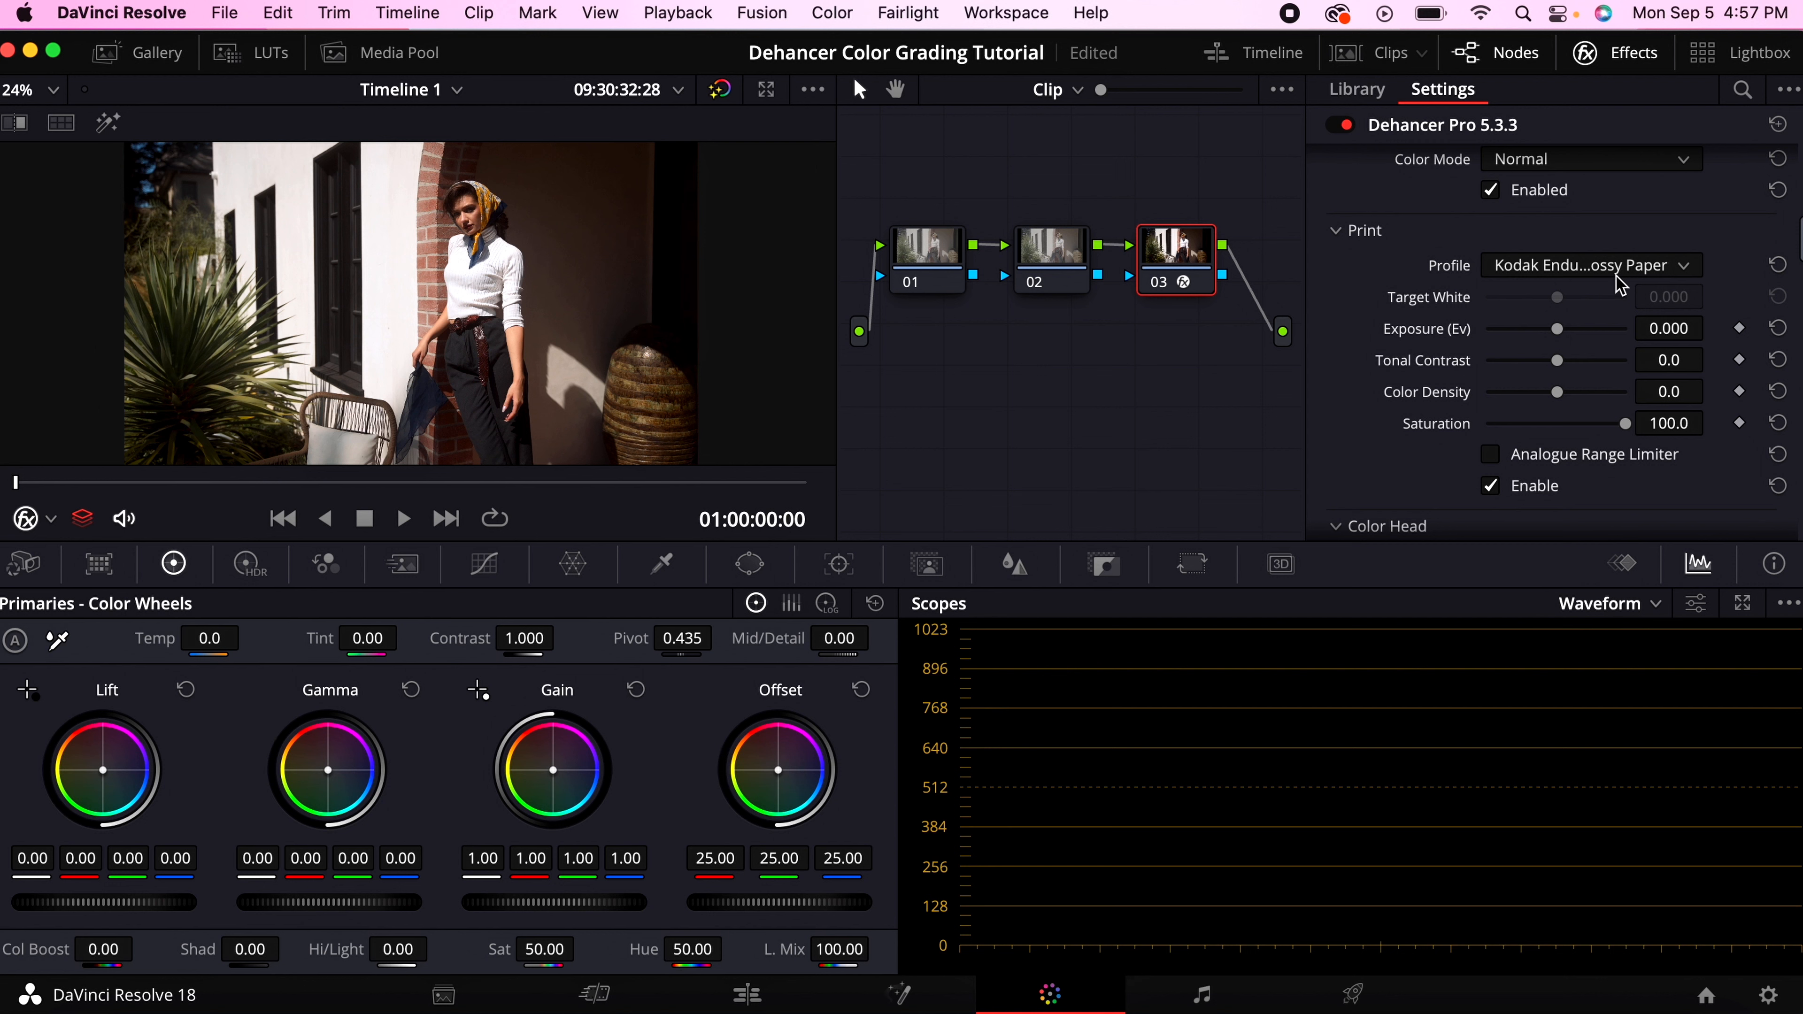
{"action": "left_click", "coordinate": [1570, 264]}
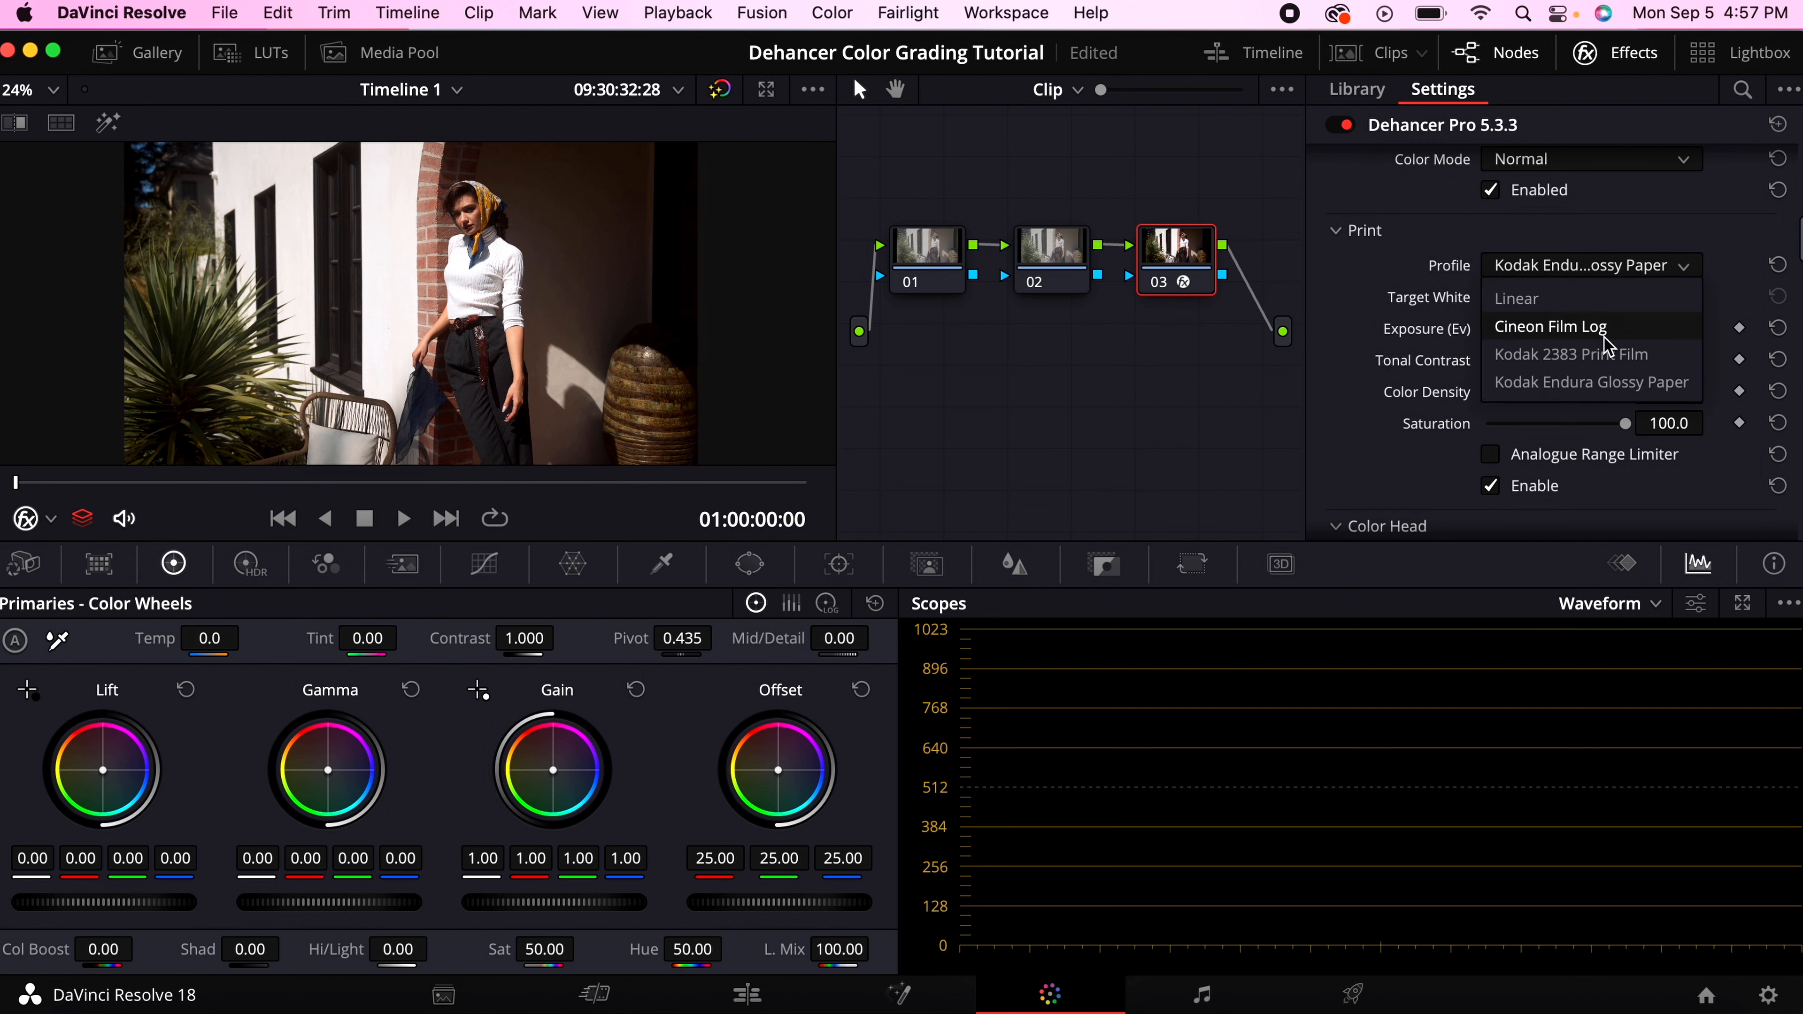
{"action": "left_click", "coordinate": [1616, 362]}
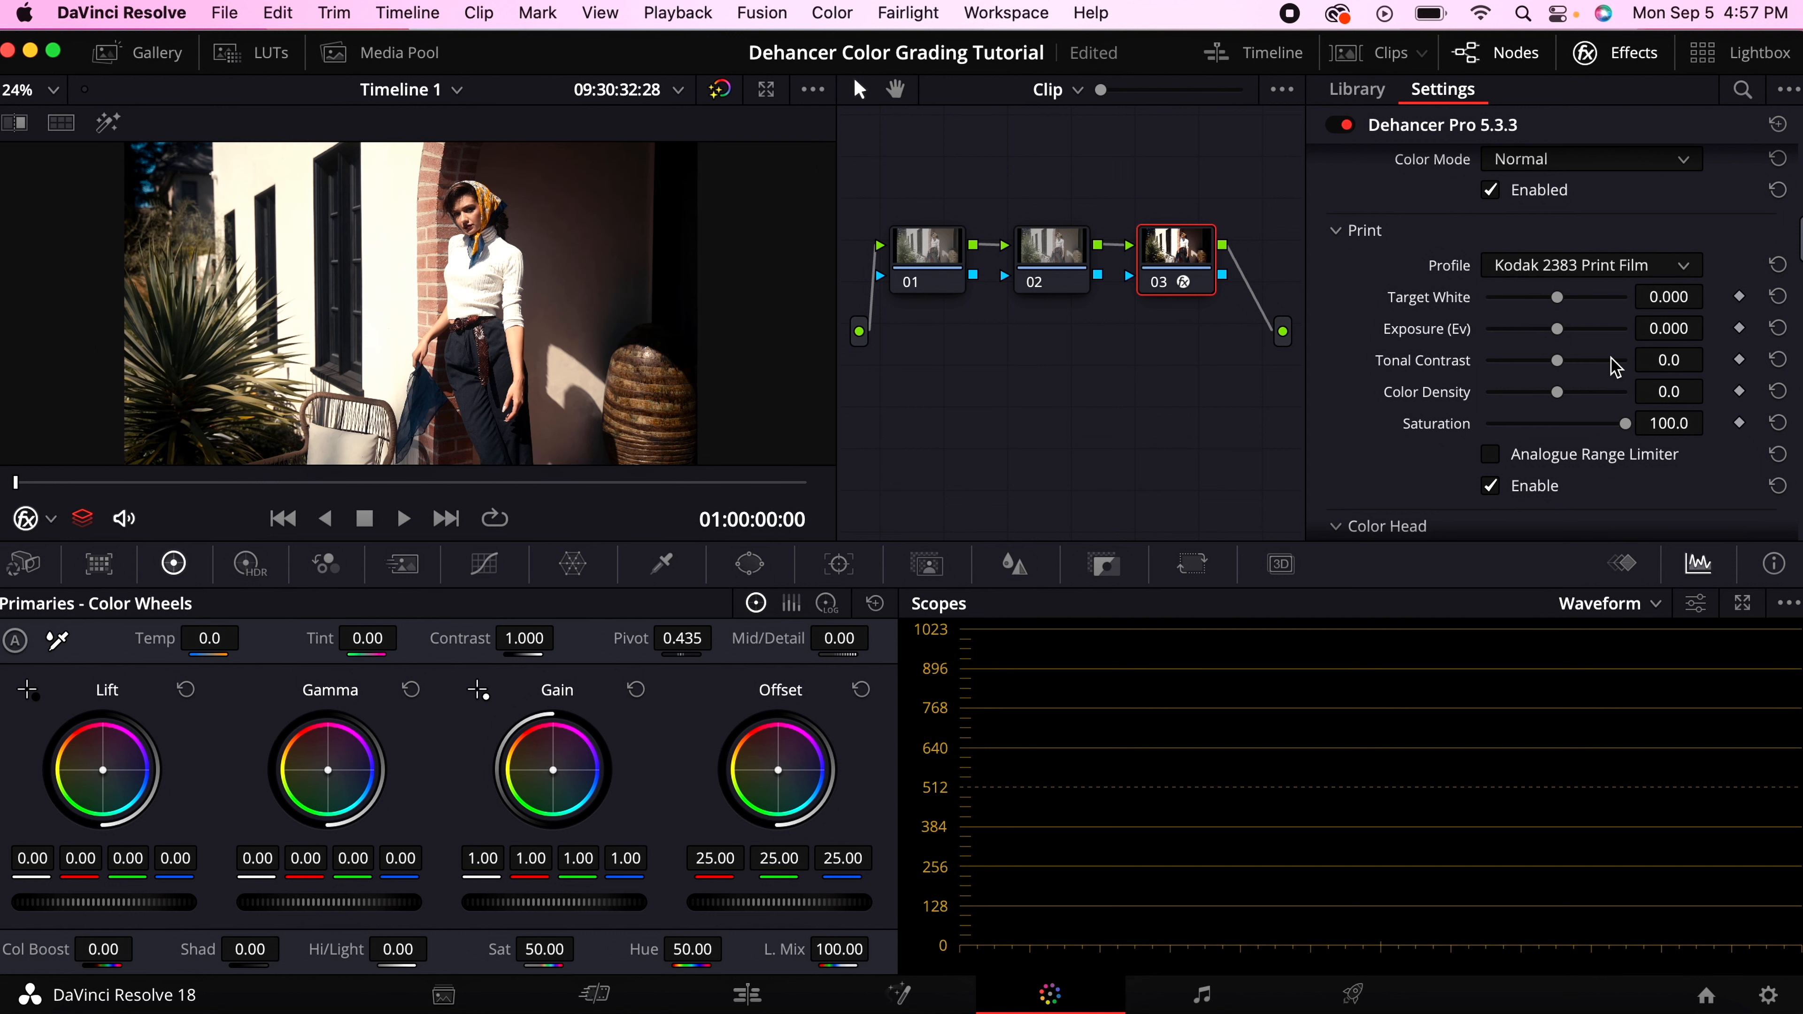
{"action": "left_click", "coordinate": [1608, 280]}
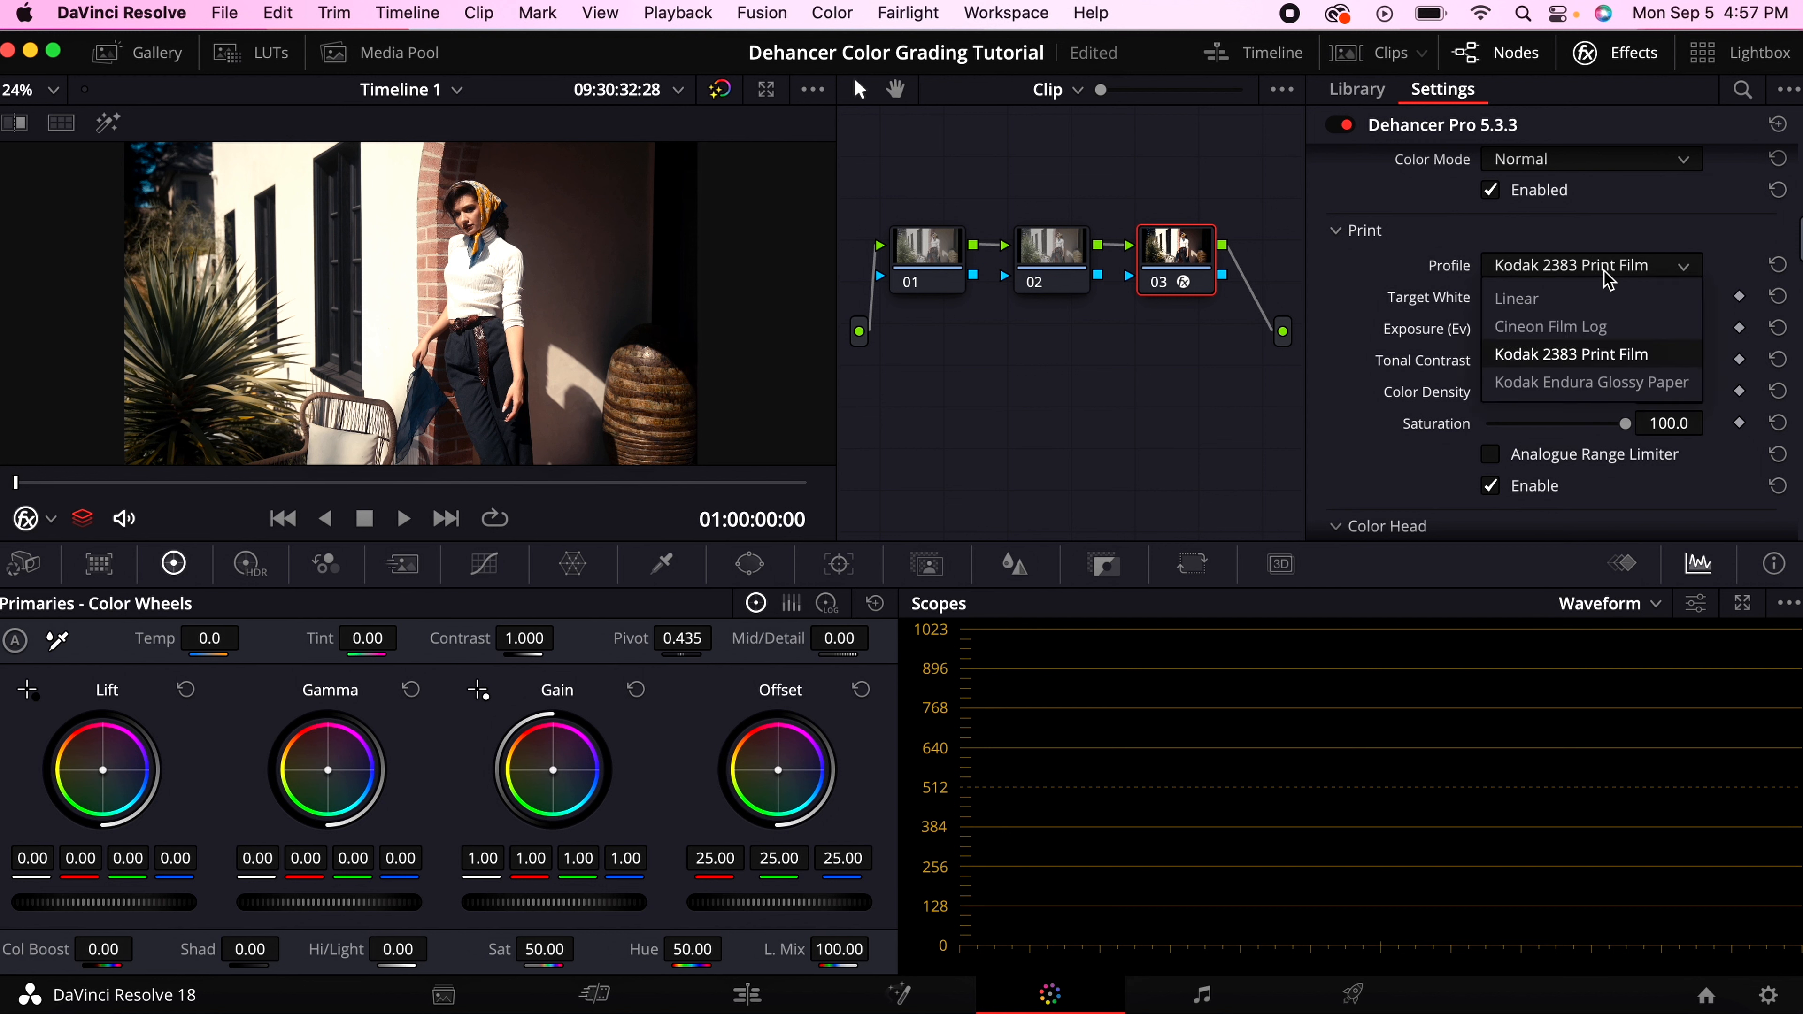
{"action": "left_click", "coordinate": [1646, 389]}
Step: Set Dehancer's Expand Black Point to -2.58 and the Print Color Density to 100.0
{"action": "scroll", "coordinate": [1437, 370], "scroll_direction": "up", "scroll_amount": 5}
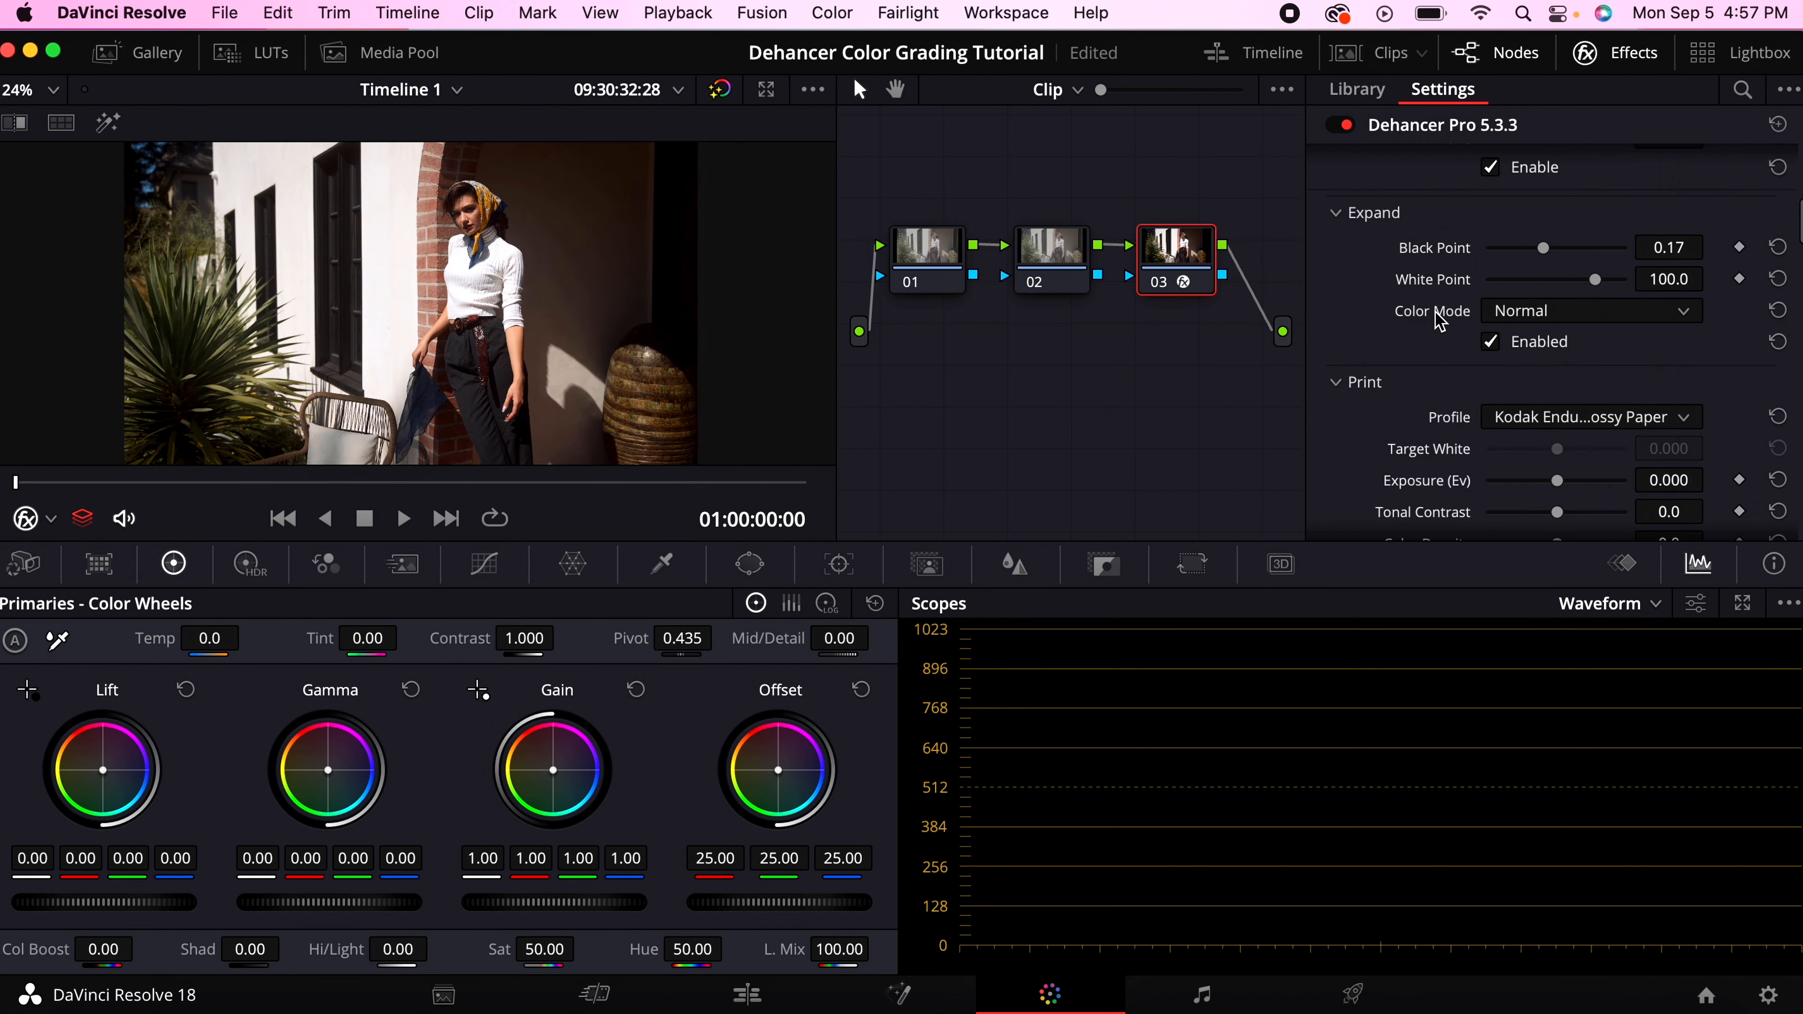
{"action": "scroll", "coordinate": [1438, 370], "scroll_direction": "down", "scroll_amount": 3}
{"action": "scroll", "coordinate": [1509, 342], "scroll_direction": "up", "scroll_amount": 1}
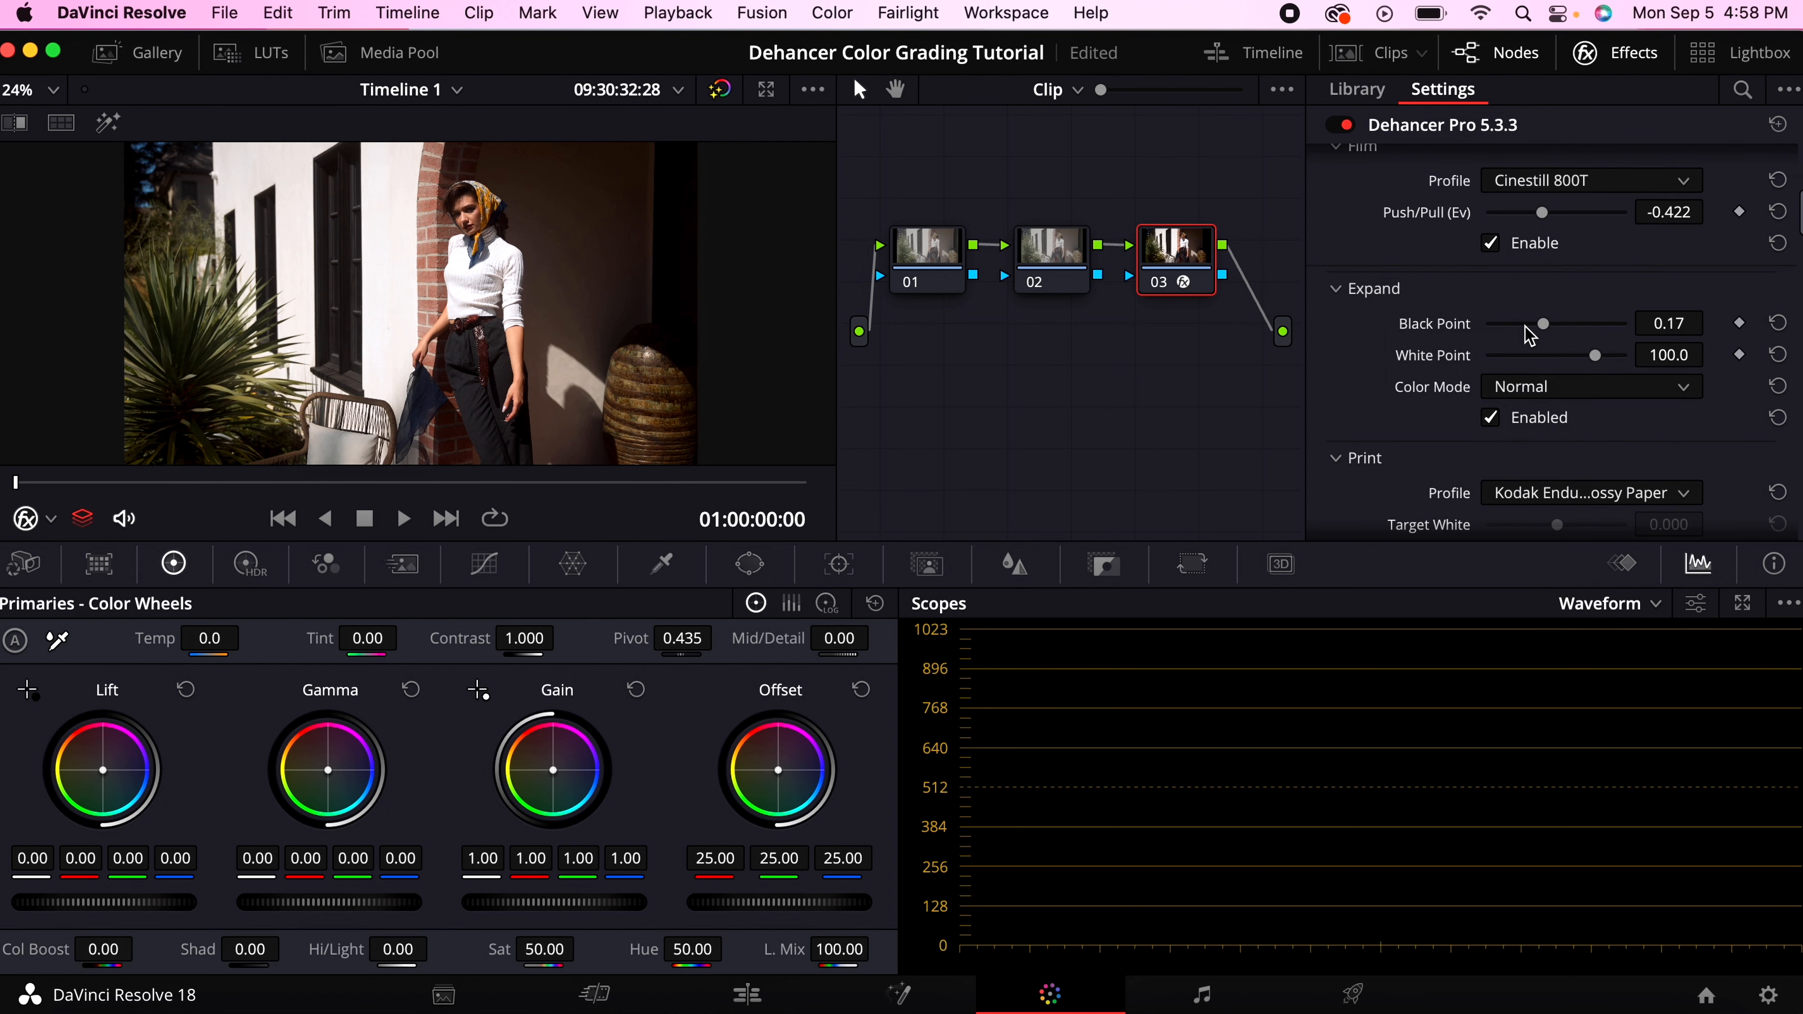
{"action": "left_click_drag", "start_coordinate": [1547, 325], "coordinate": [1536, 327]}
{"action": "scroll", "coordinate": [1574, 406], "scroll_direction": "down", "scroll_amount": 3}
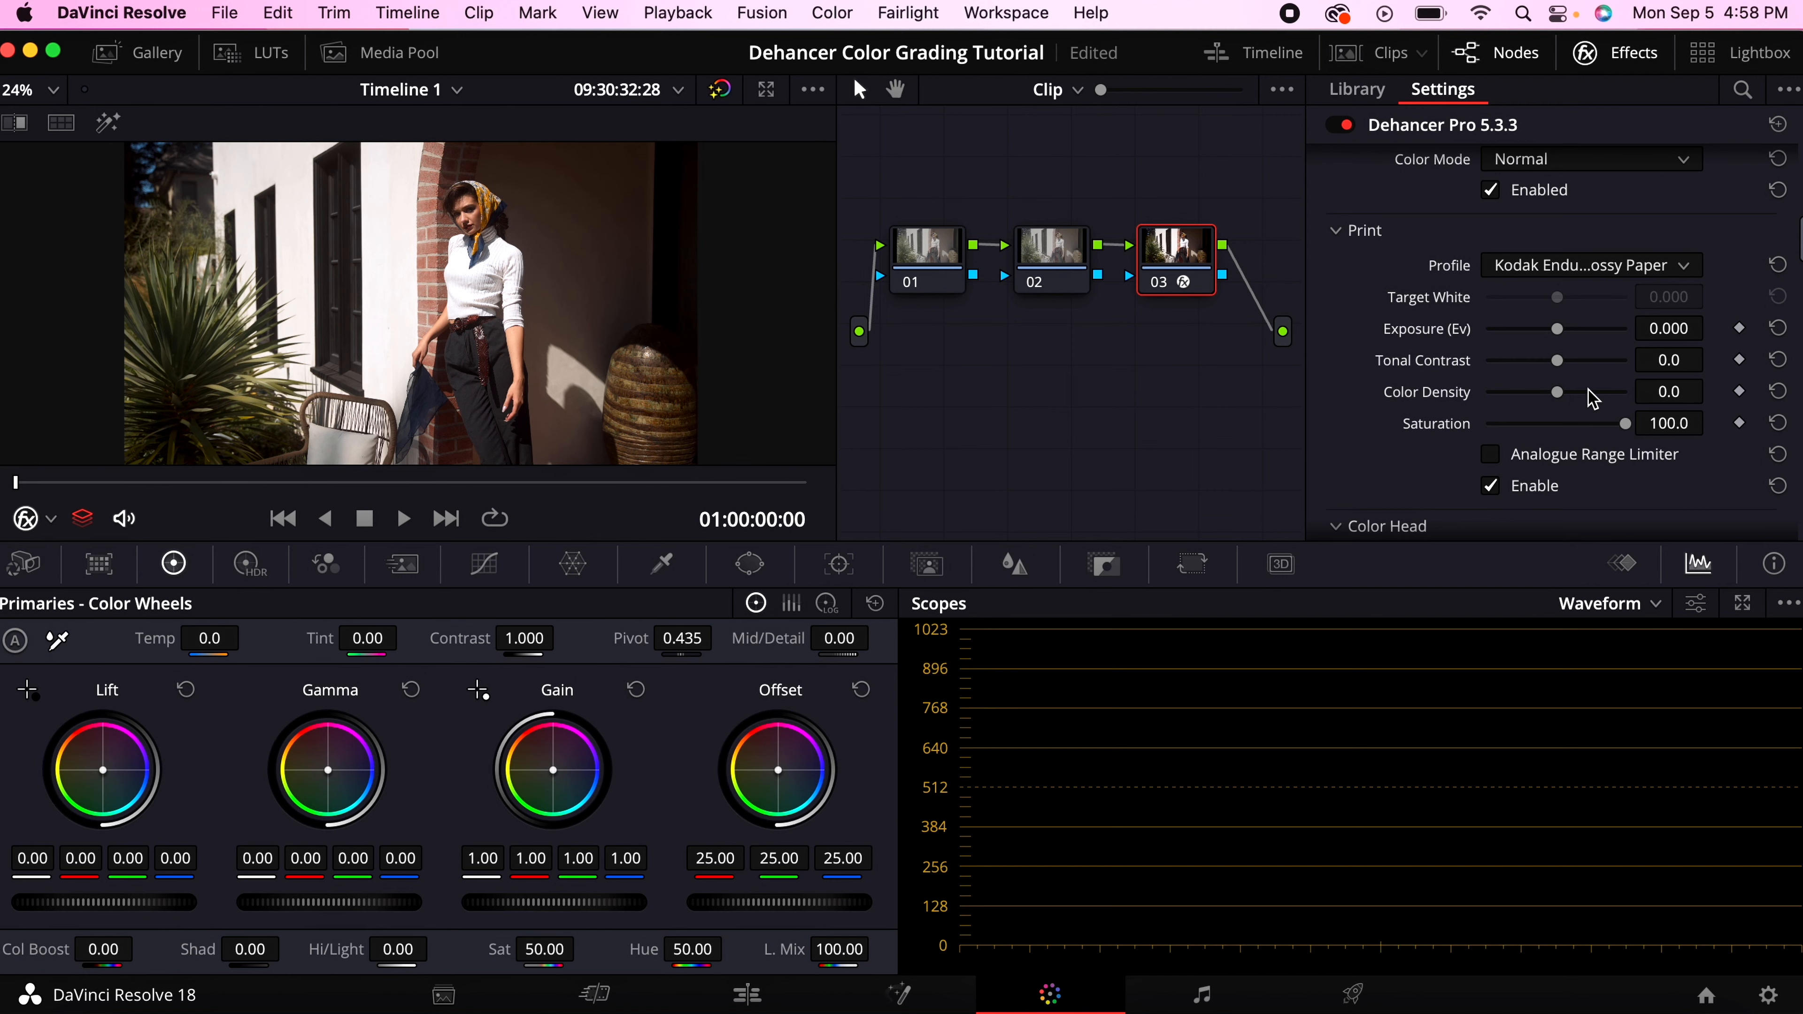
{"action": "left_click_drag", "start_coordinate": [1565, 396], "coordinate": [1622, 392]}
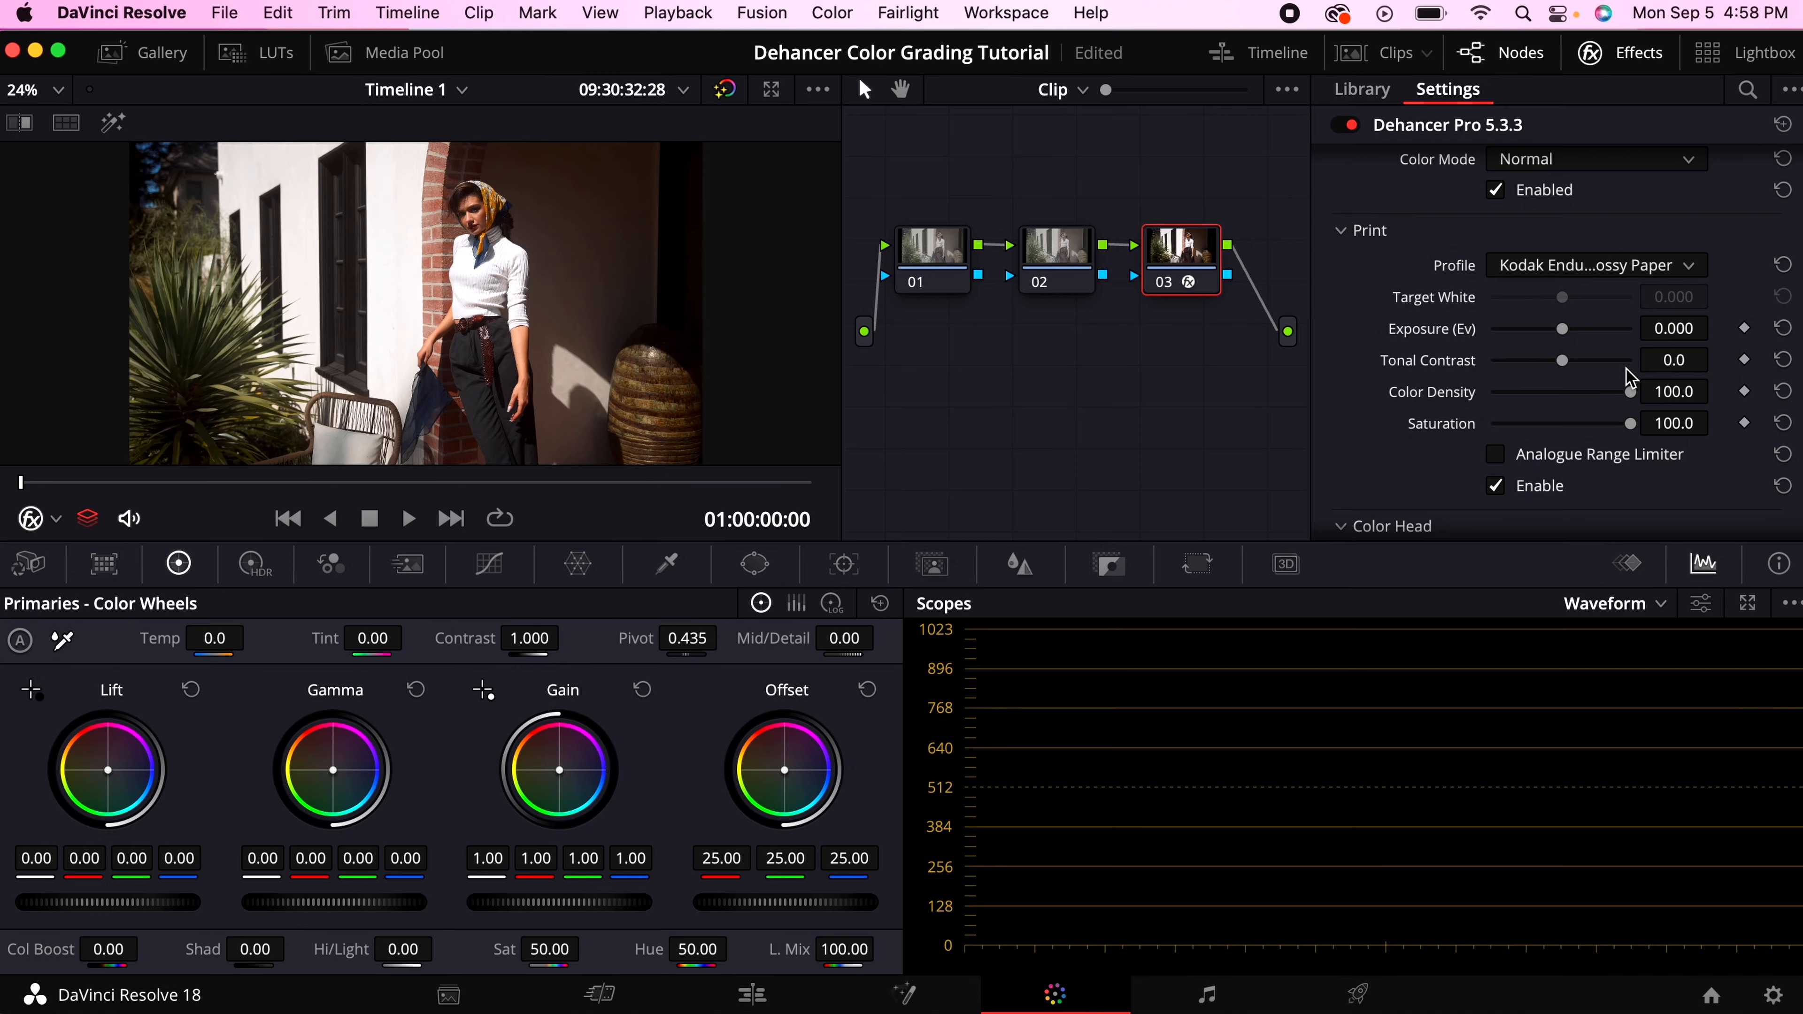
Step: Set Dehancer's Color Head Cyan - Red balance to about -5.9
{"action": "scroll", "coordinate": [1630, 379], "scroll_direction": "down", "scroll_amount": 4}
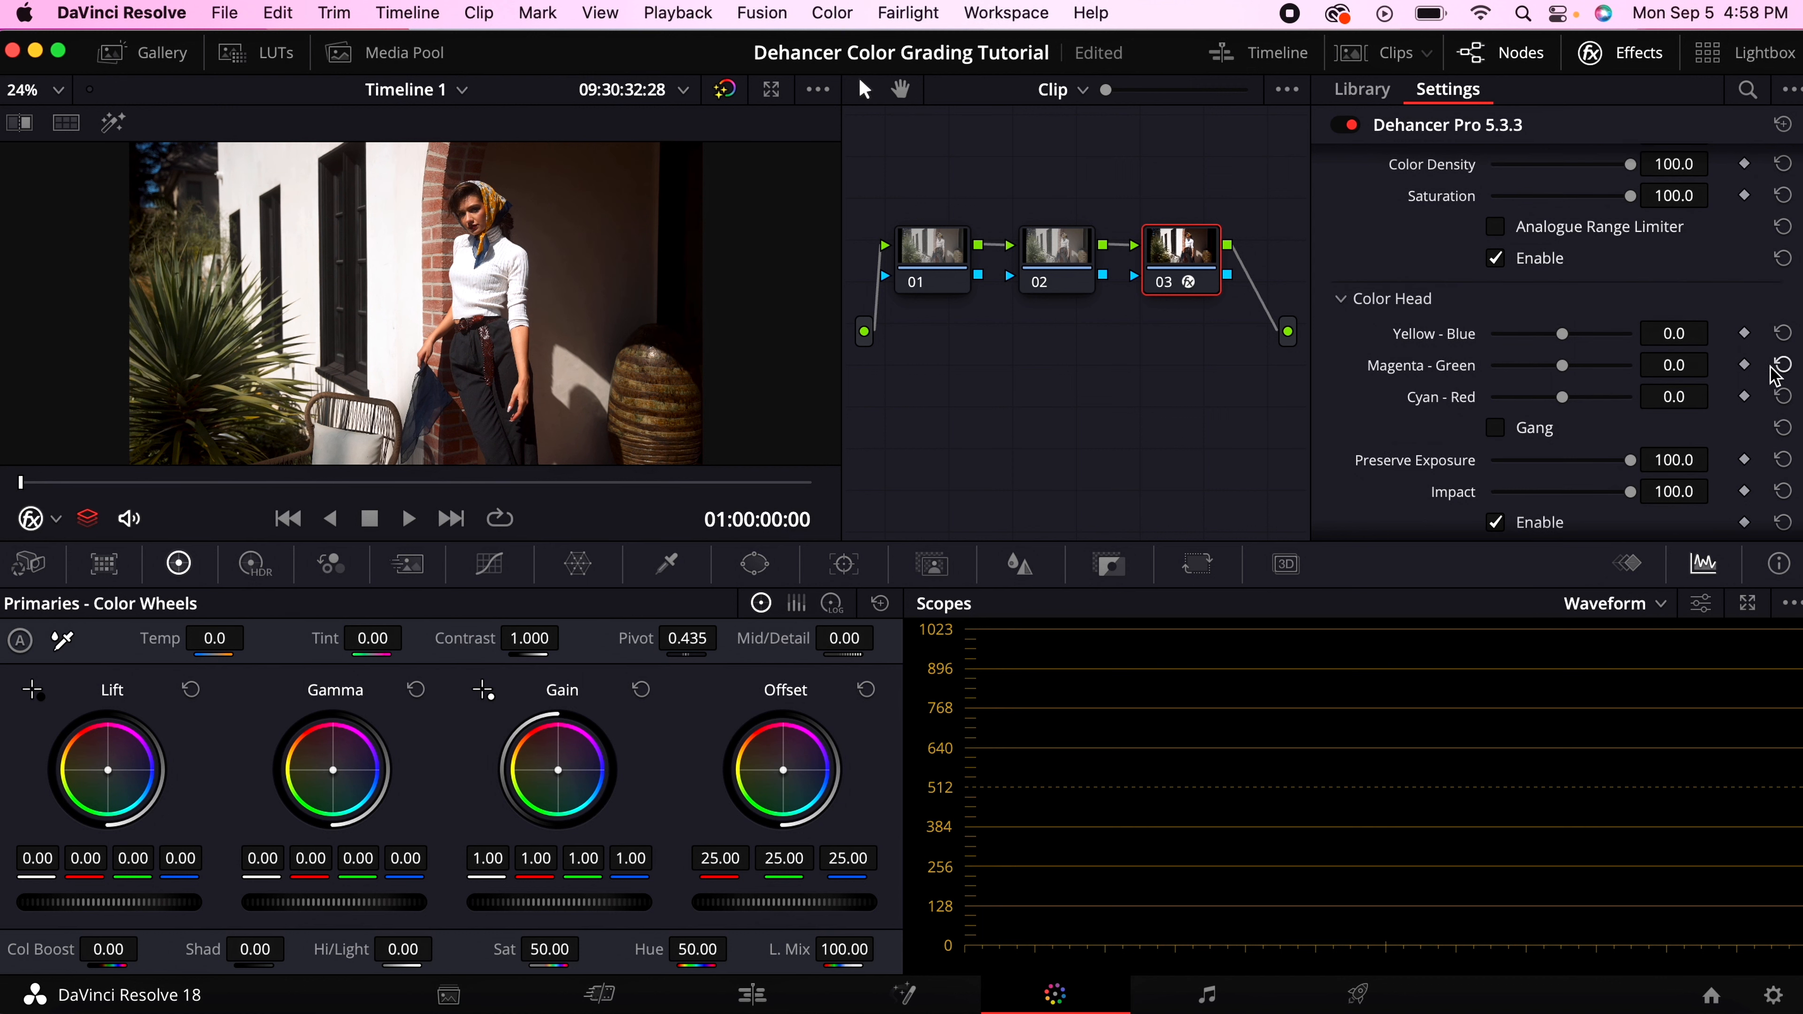
{"action": "mouse_move", "coordinate": [1570, 403]}
{"action": "left_mouse_down"}
{"action": "mouse_move", "coordinate": [1555, 402]}
{"action": "mouse_move", "coordinate": [1581, 410]}
{"action": "left_mouse_up"}
{"action": "left_click", "coordinate": [1782, 398]}
{"action": "left_click", "coordinate": [1551, 396]}
Step: Set Dehancer's Expand White Point to 95.3 and reset its Black Point to the default
{"action": "scroll", "coordinate": [1401, 258], "scroll_direction": "up", "scroll_amount": 10}
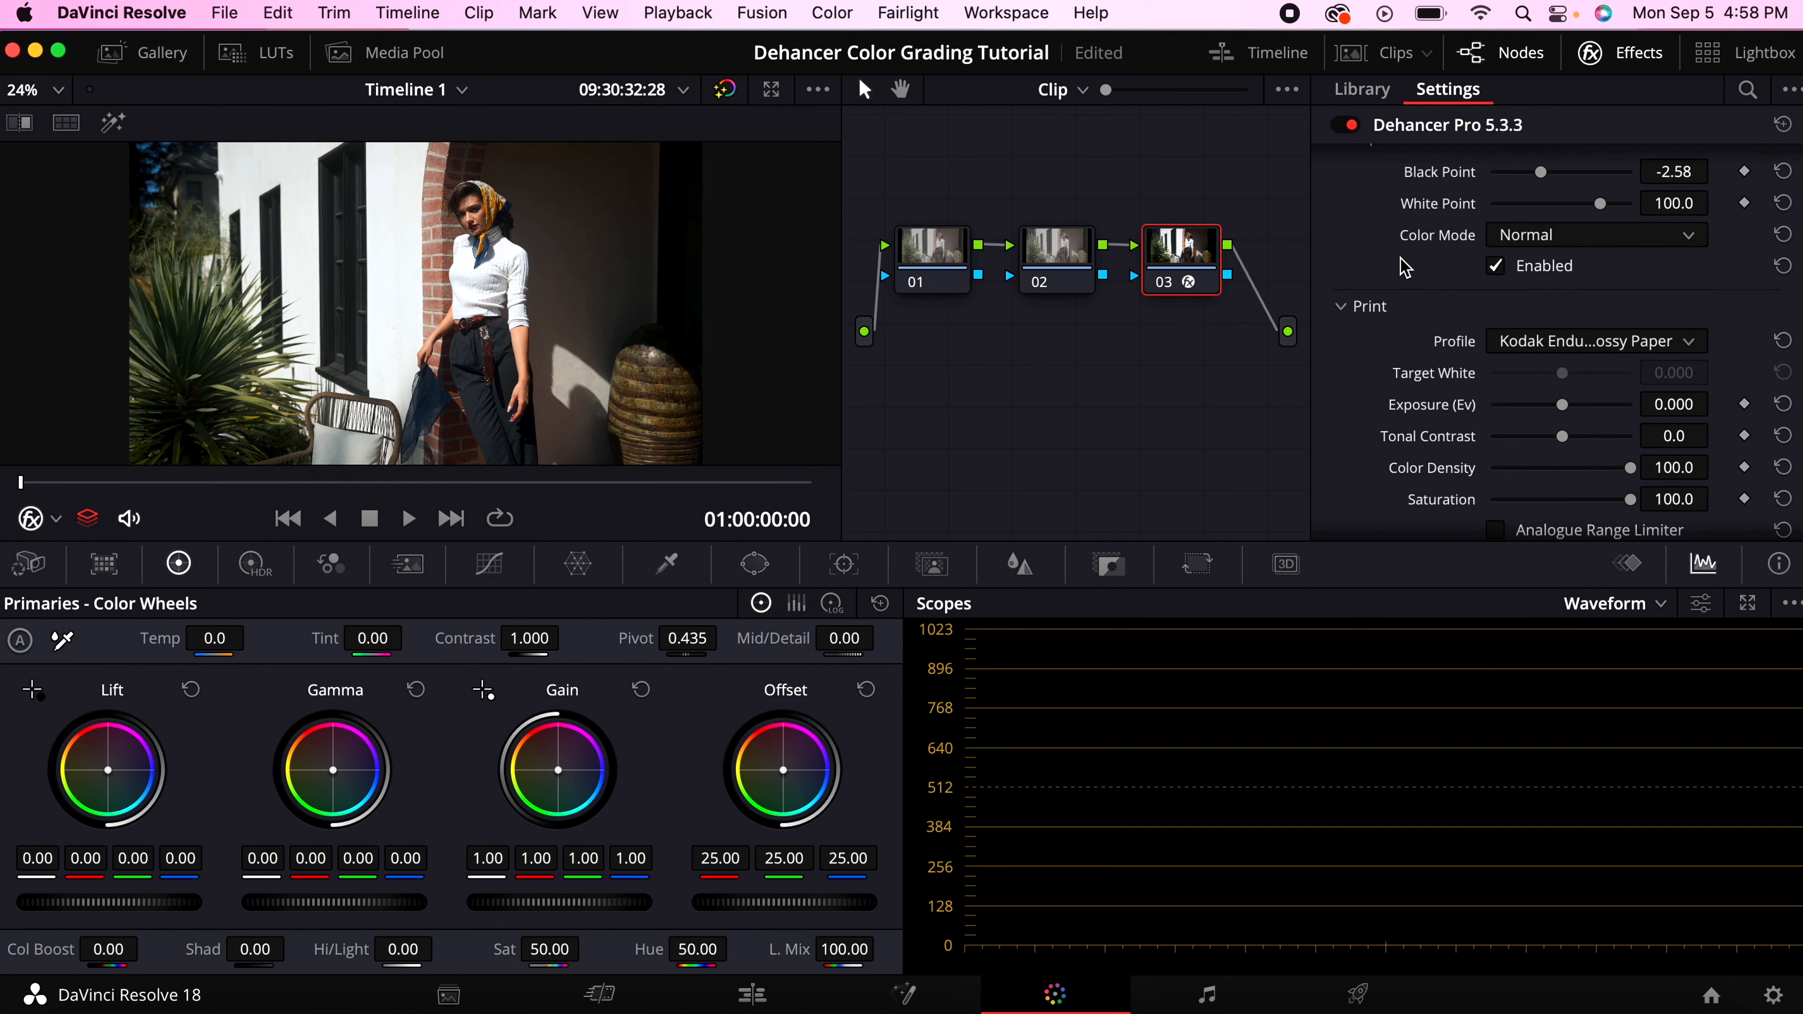
{"action": "left_click_drag", "start_coordinate": [1526, 247], "coordinate": [1538, 255]}
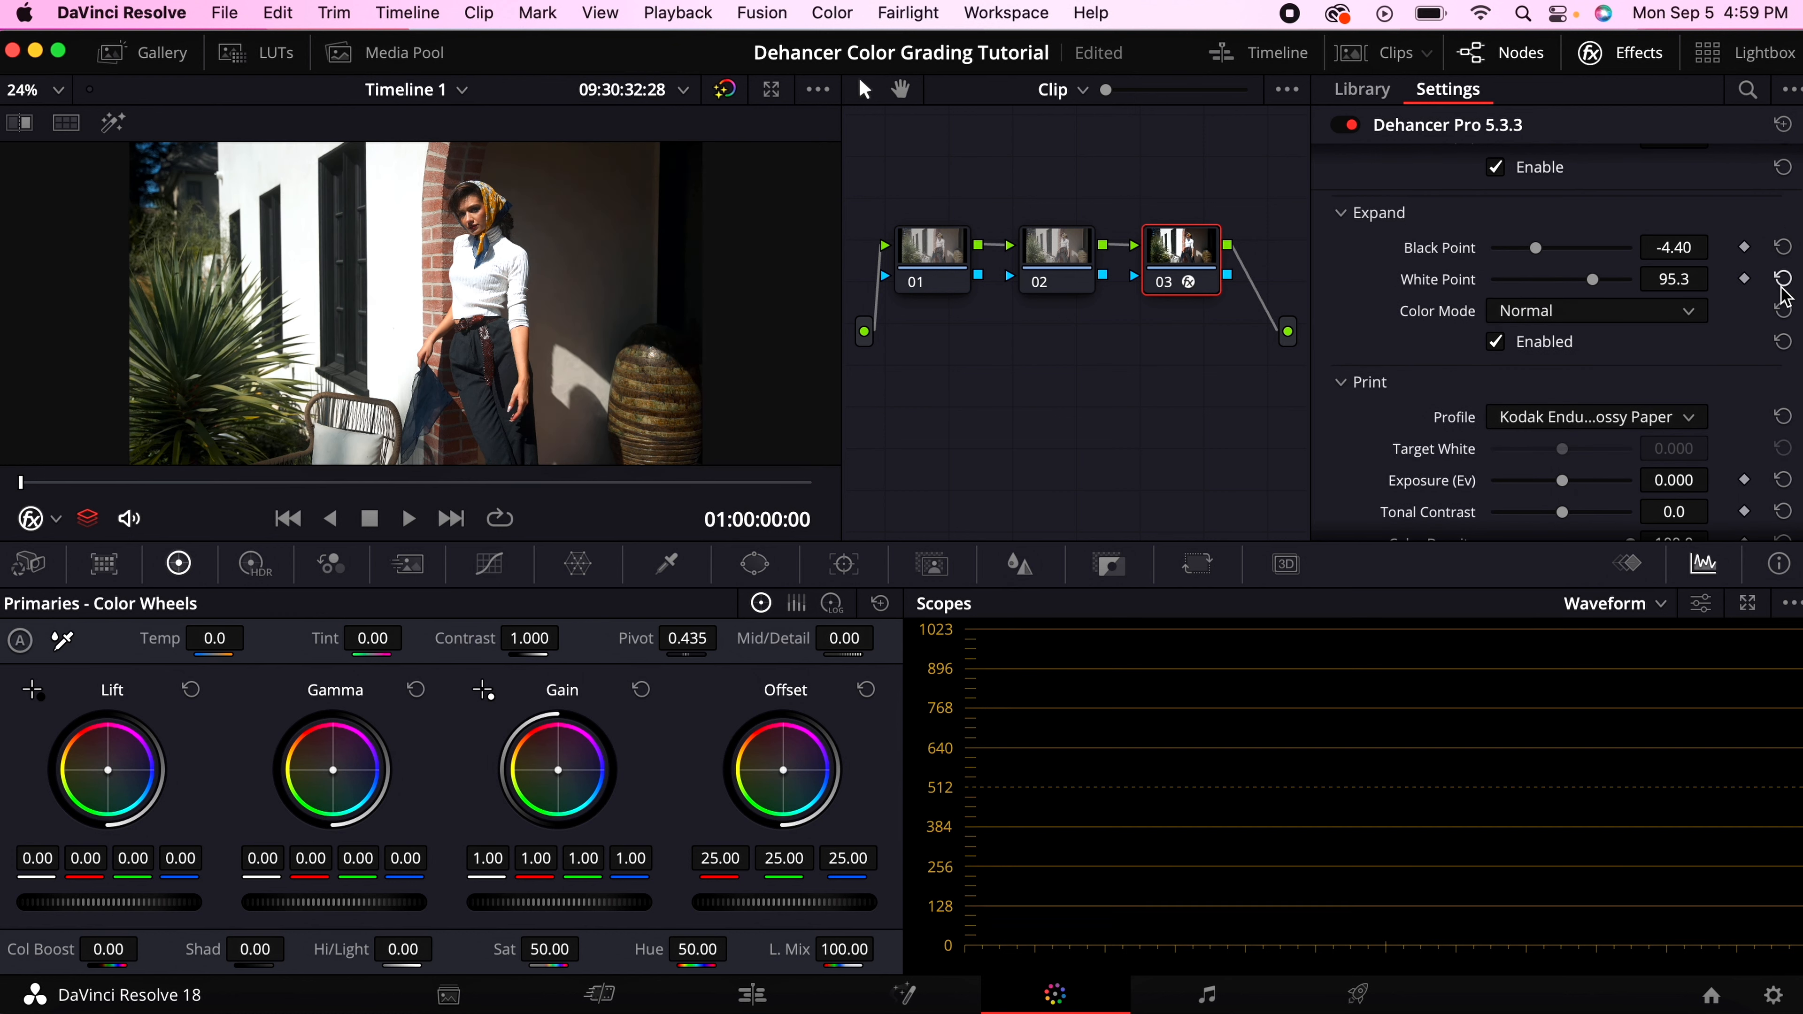
{"action": "left_click", "coordinate": [1783, 249]}
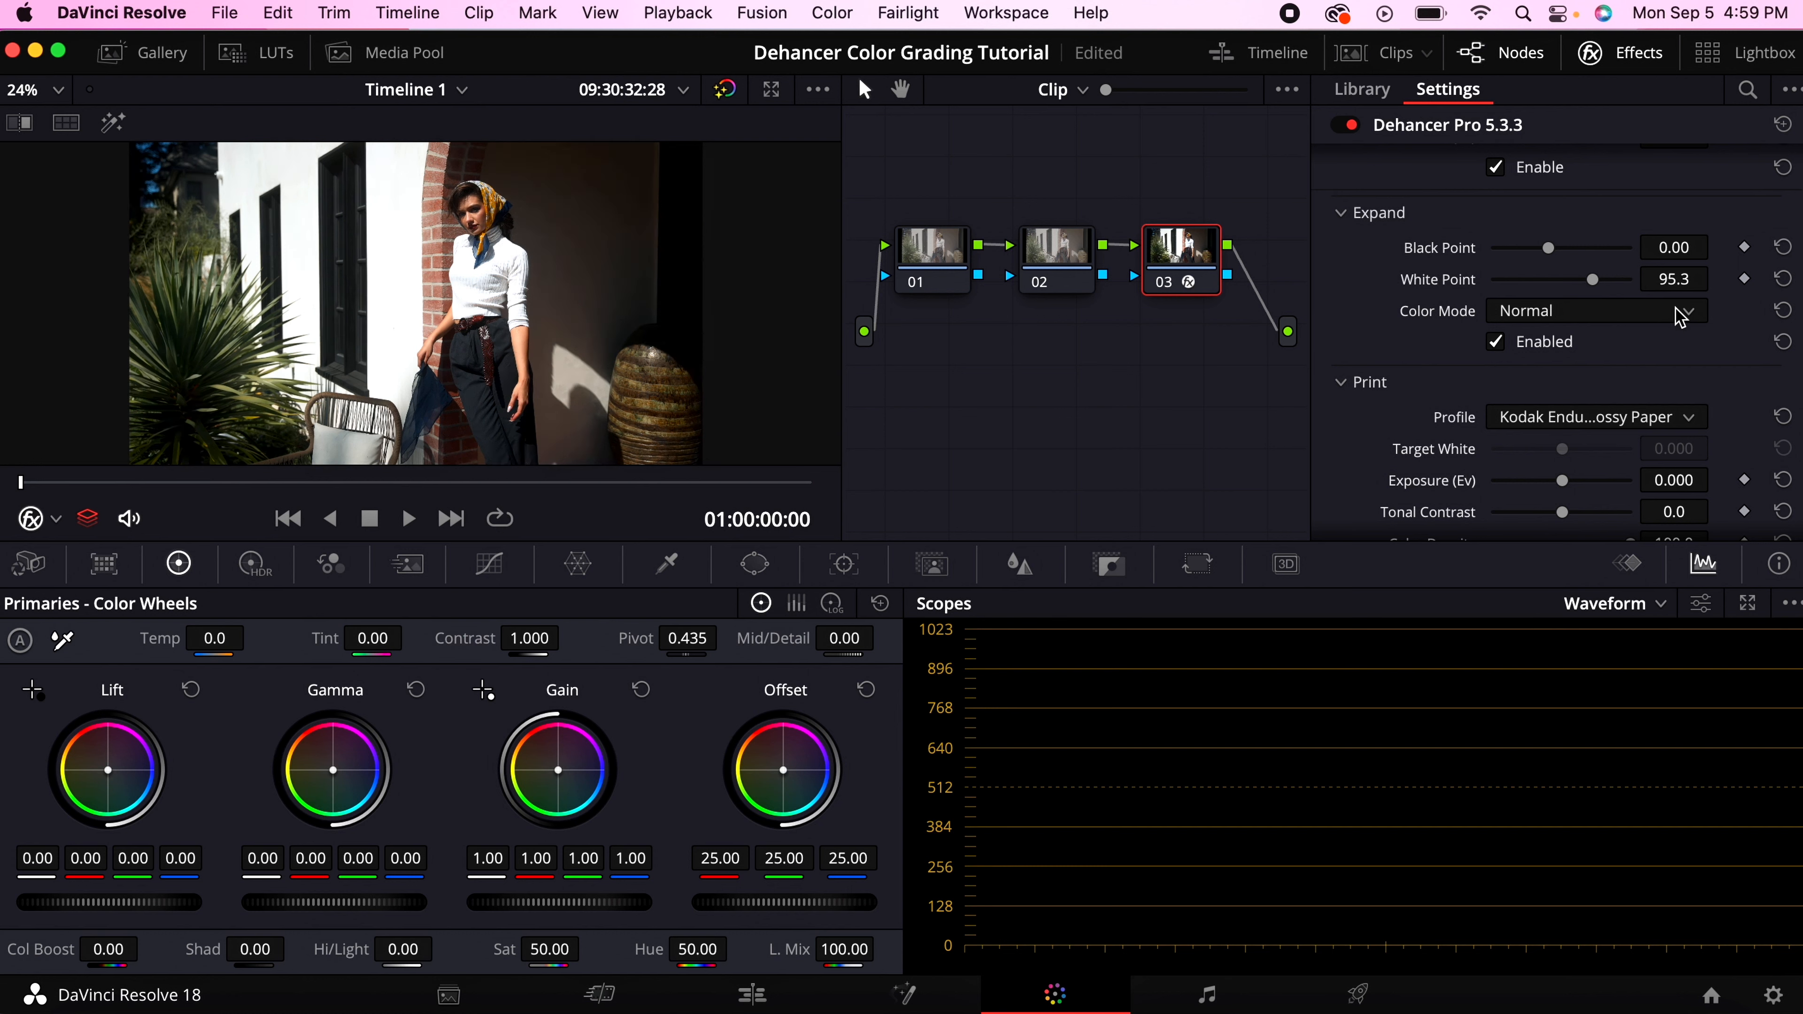
Step: Raise Shad in node 01's primaries to about 28.00 and check the image in full screen
{"action": "left_click", "coordinate": [946, 256]}
{"action": "left_click_drag", "start_coordinate": [254, 949], "coordinate": [310, 932]}
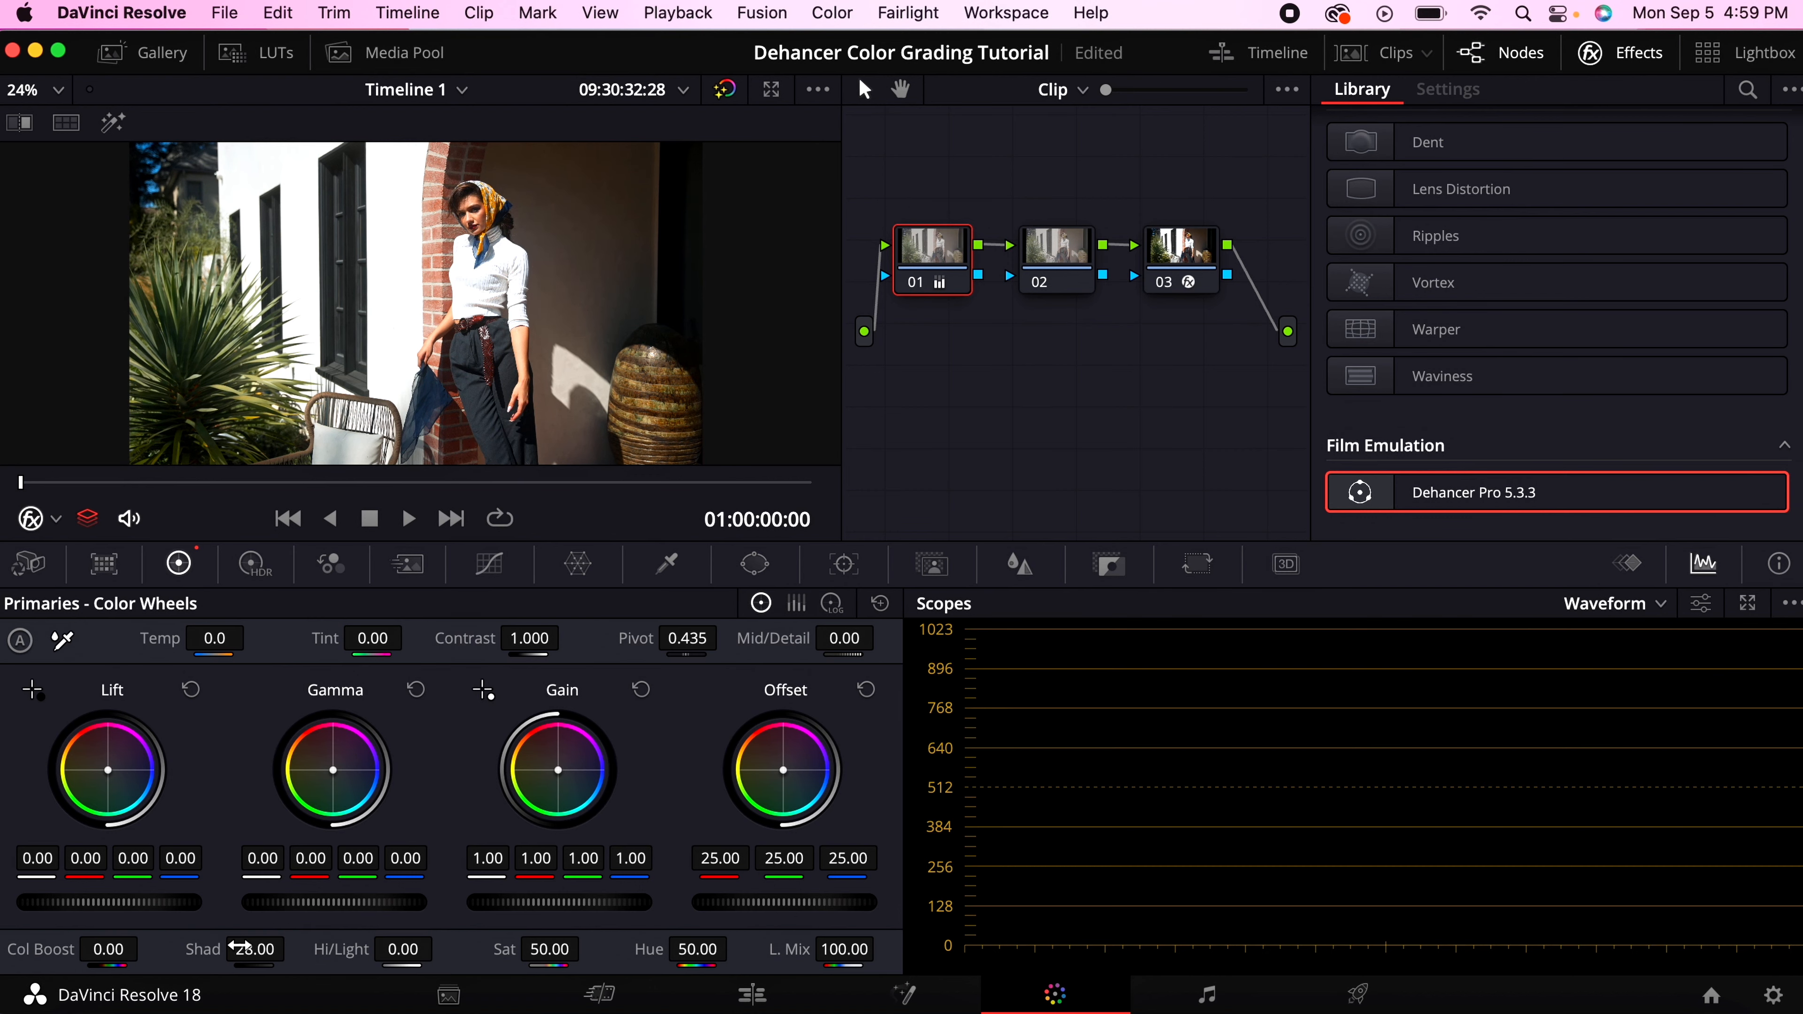
{"action": "key", "text": "super+f"}
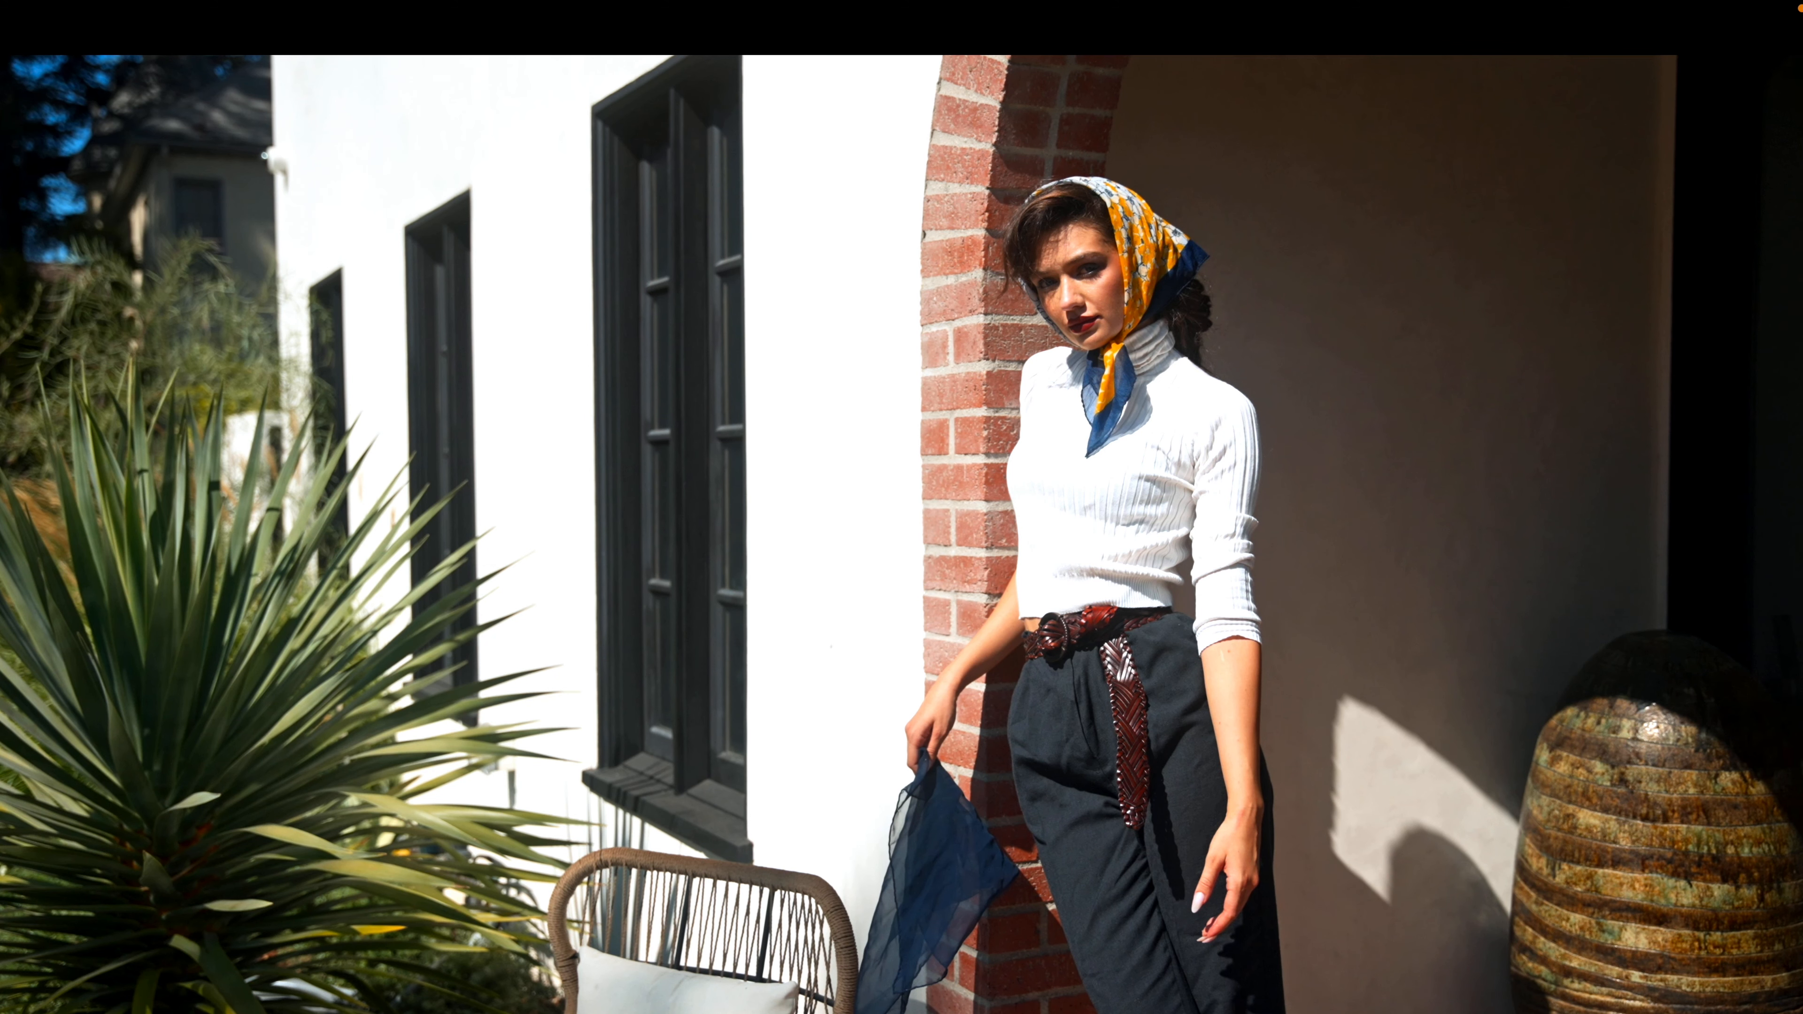
{"action": "key", "text": "super+f"}
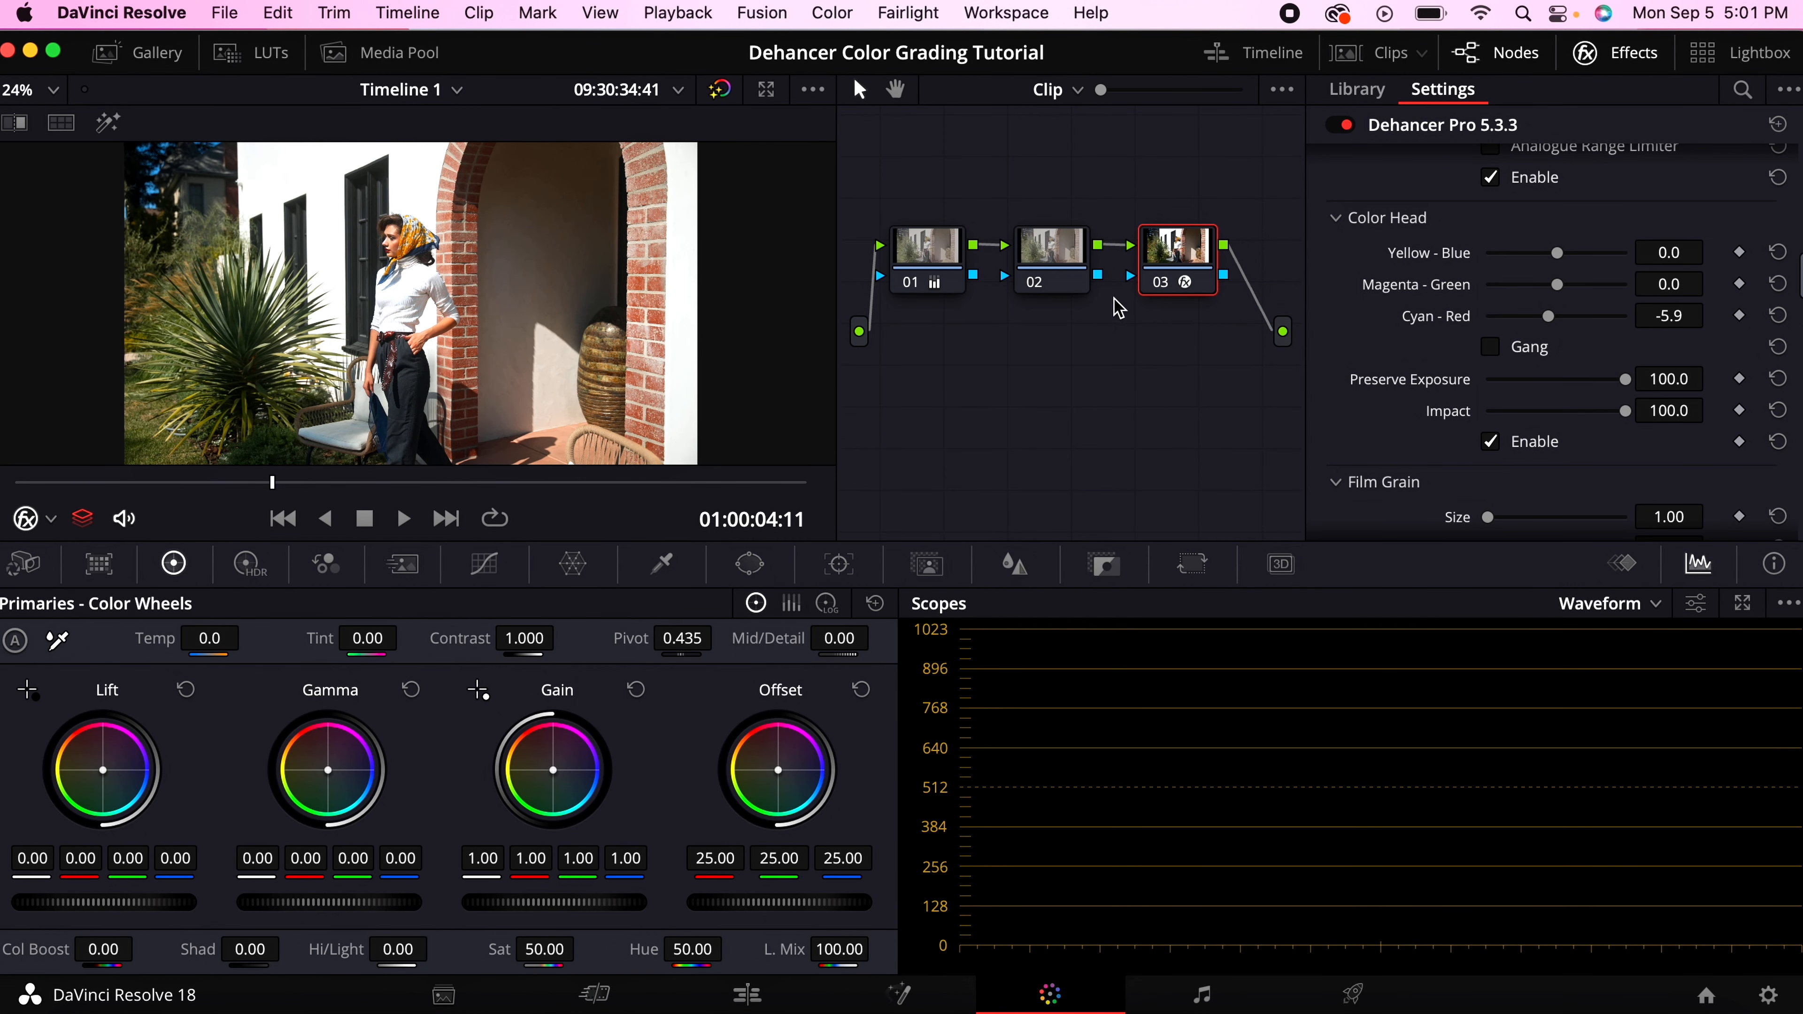
Step: Label node 02 "skin tones"
{"action": "left_click", "coordinate": [1050, 239]}
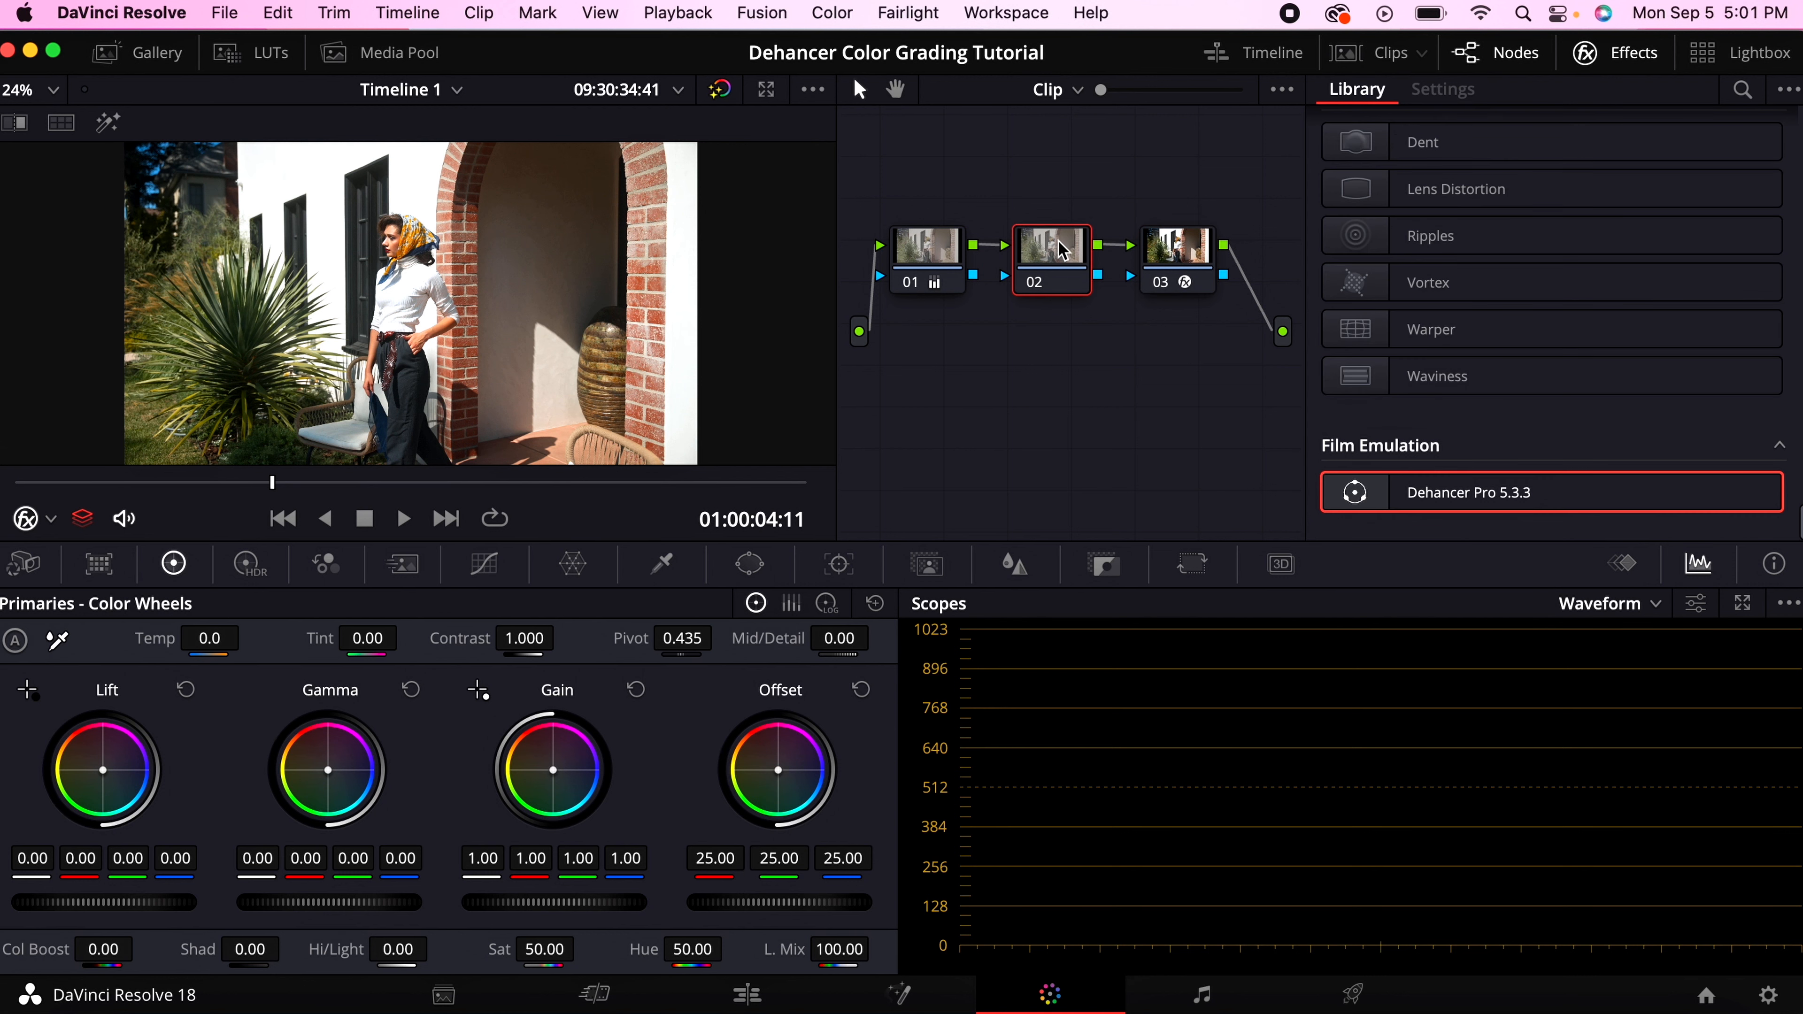
{"action": "right_click", "coordinate": [1053, 269]}
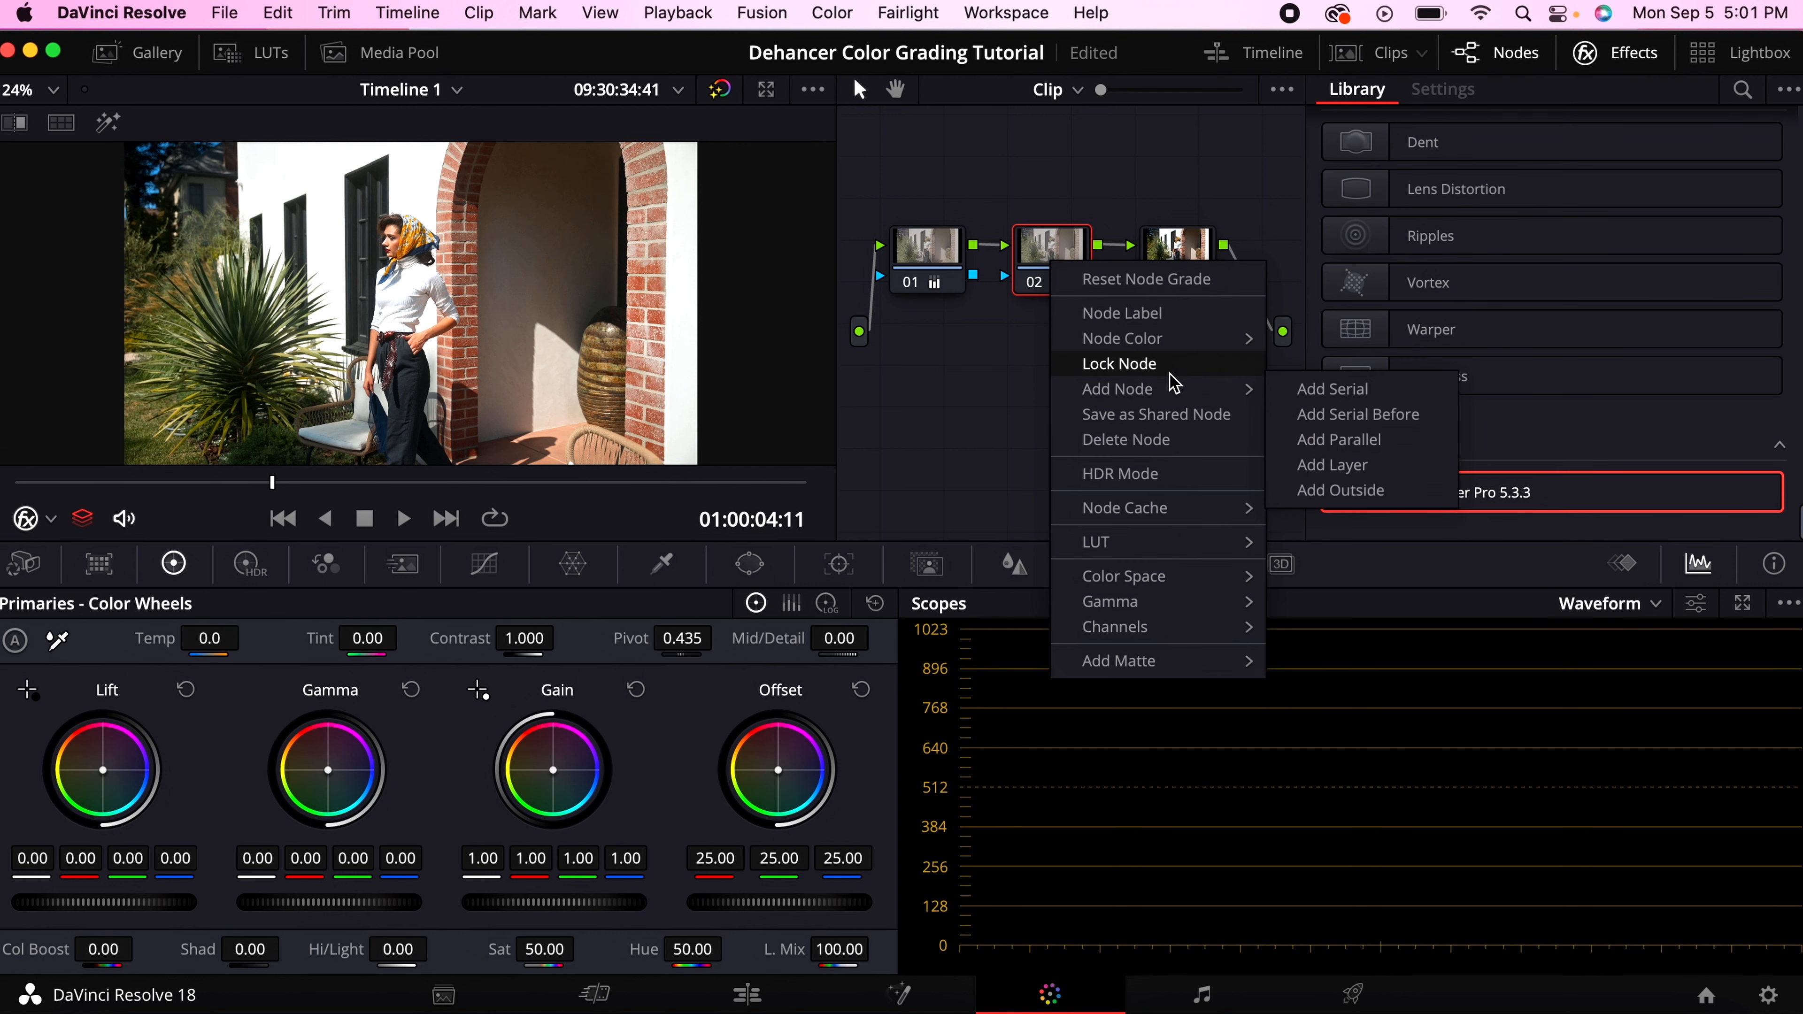
{"action": "left_click", "coordinate": [1173, 316]}
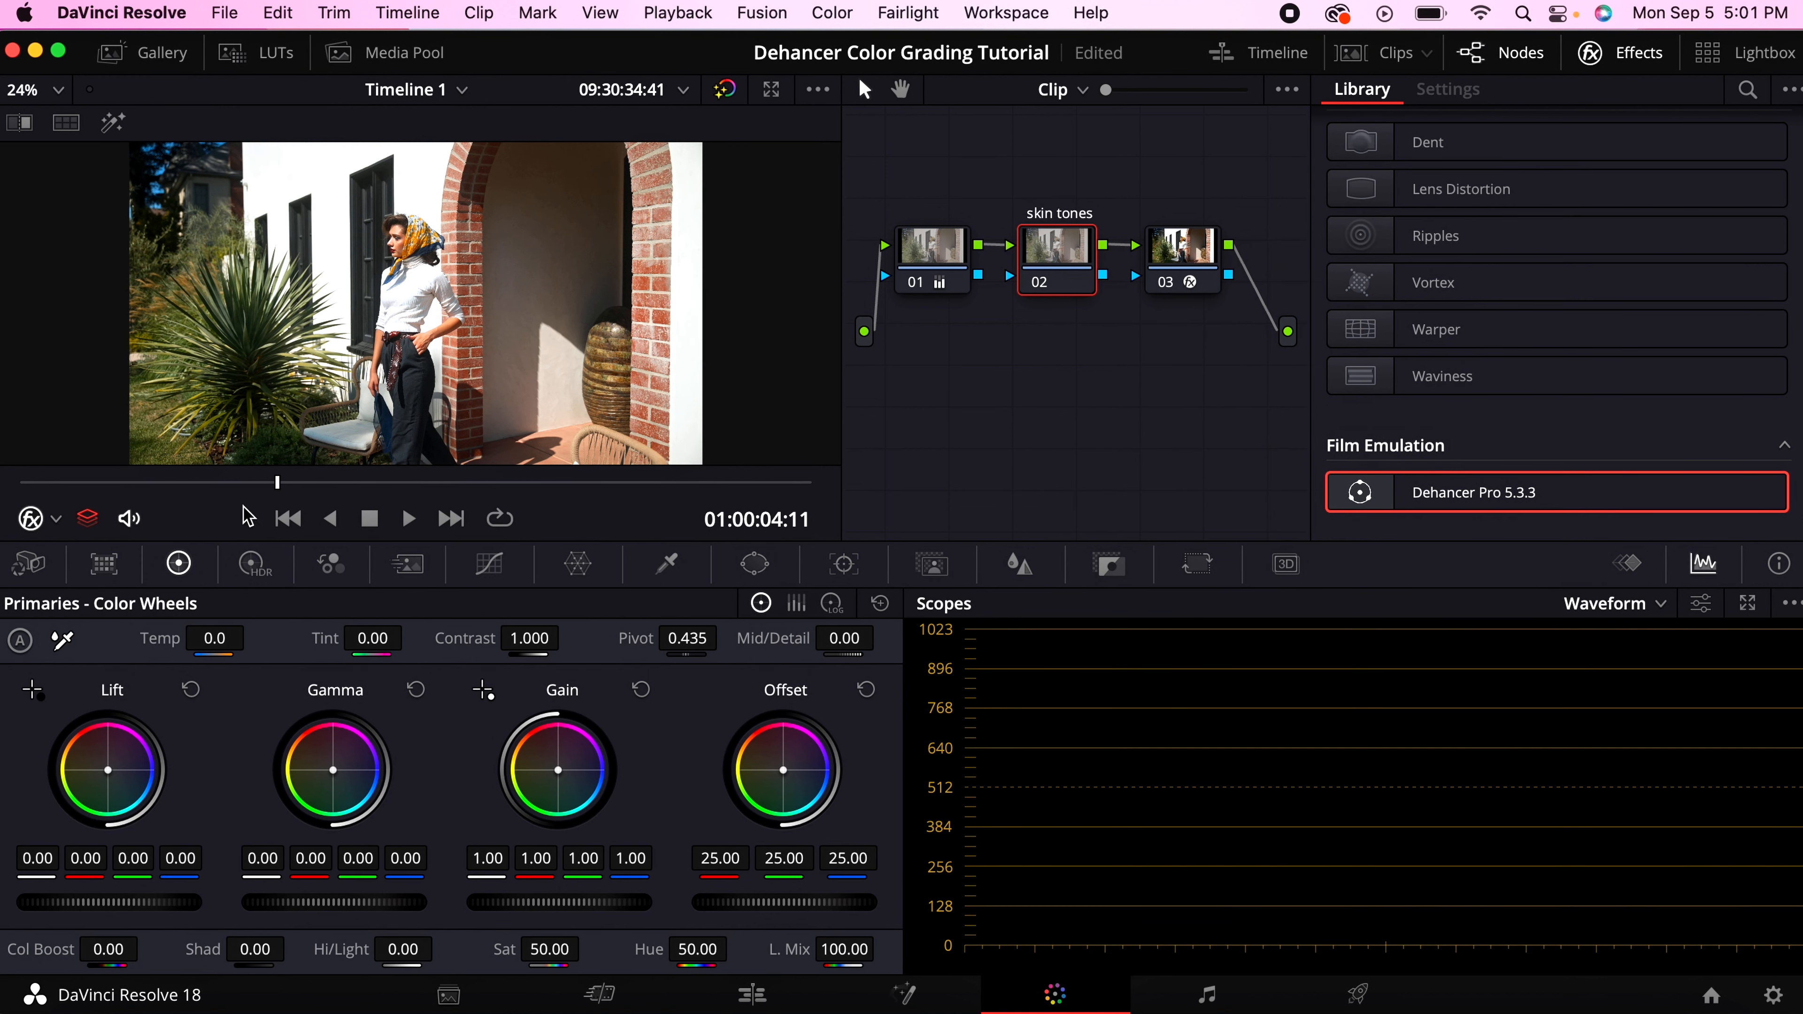
Step: On the clip's first frame, sample the woman's skin with the HSL Qualifier on the skin tones node, with Highlight turned on
{"action": "left_click_drag", "start_coordinate": [142, 478], "coordinate": [0, 486]}
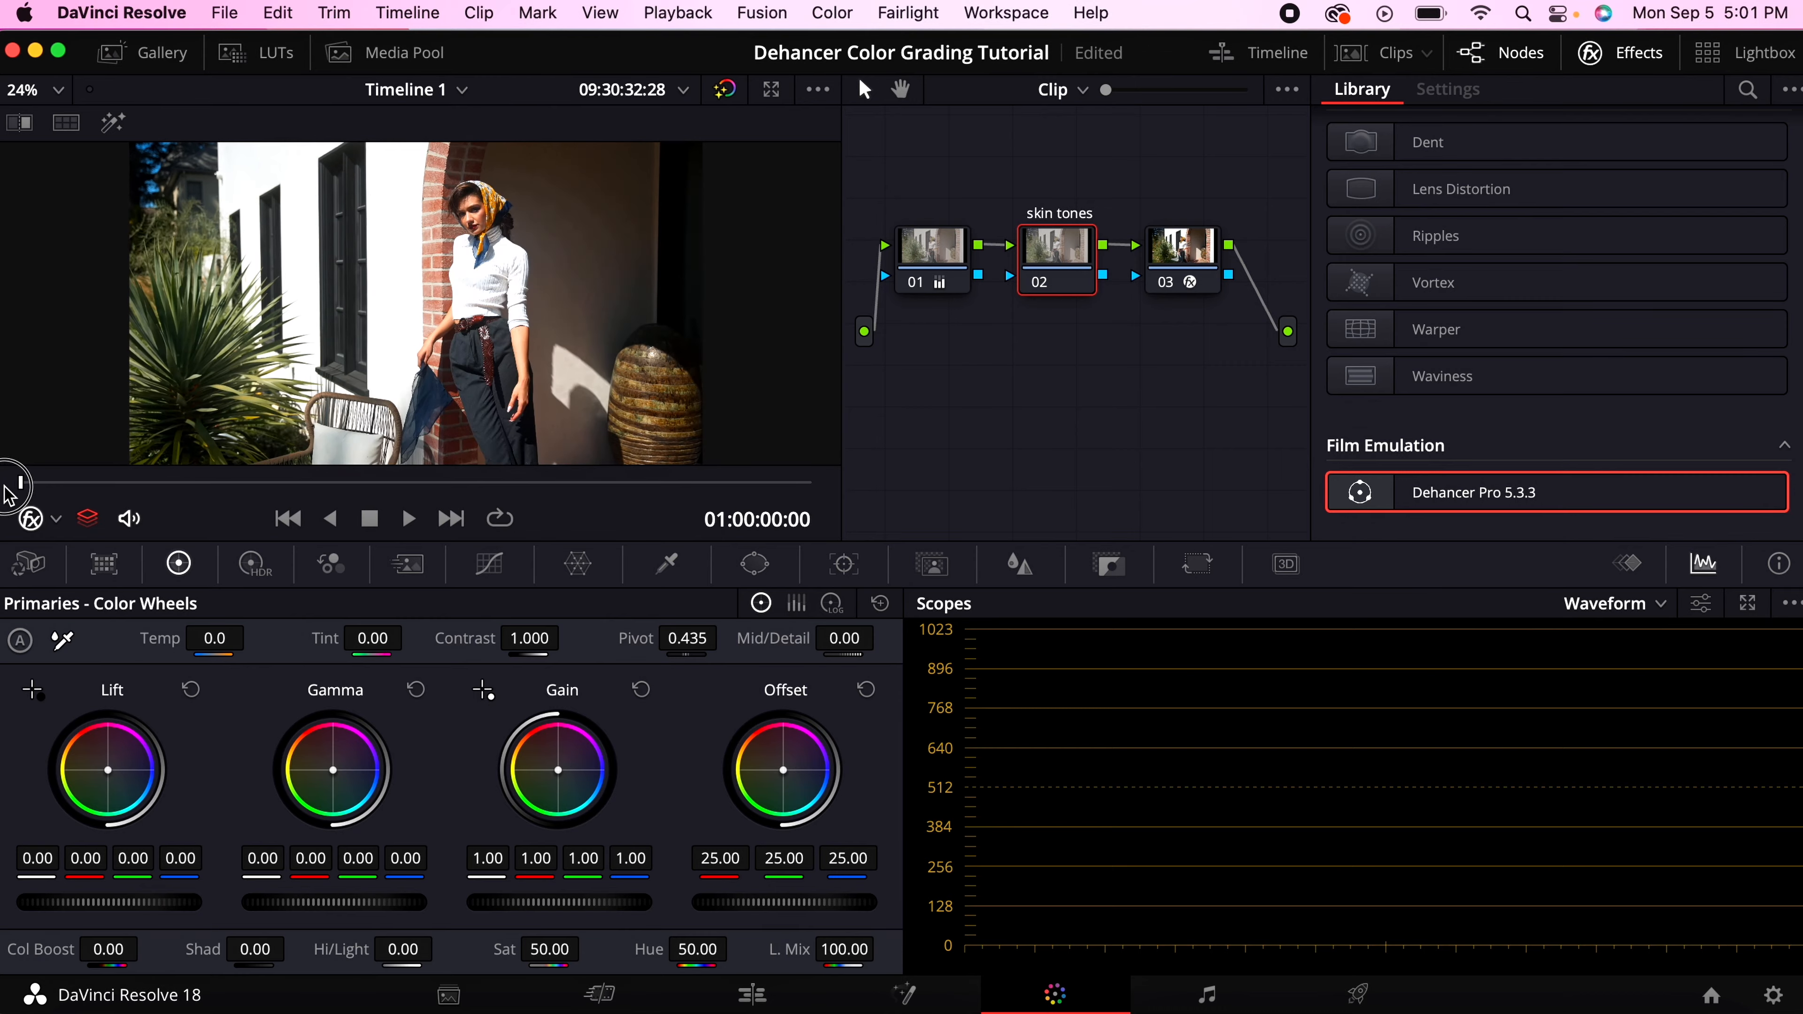
{"action": "key", "text": "super+f"}
{"action": "key", "text": "super+f"}
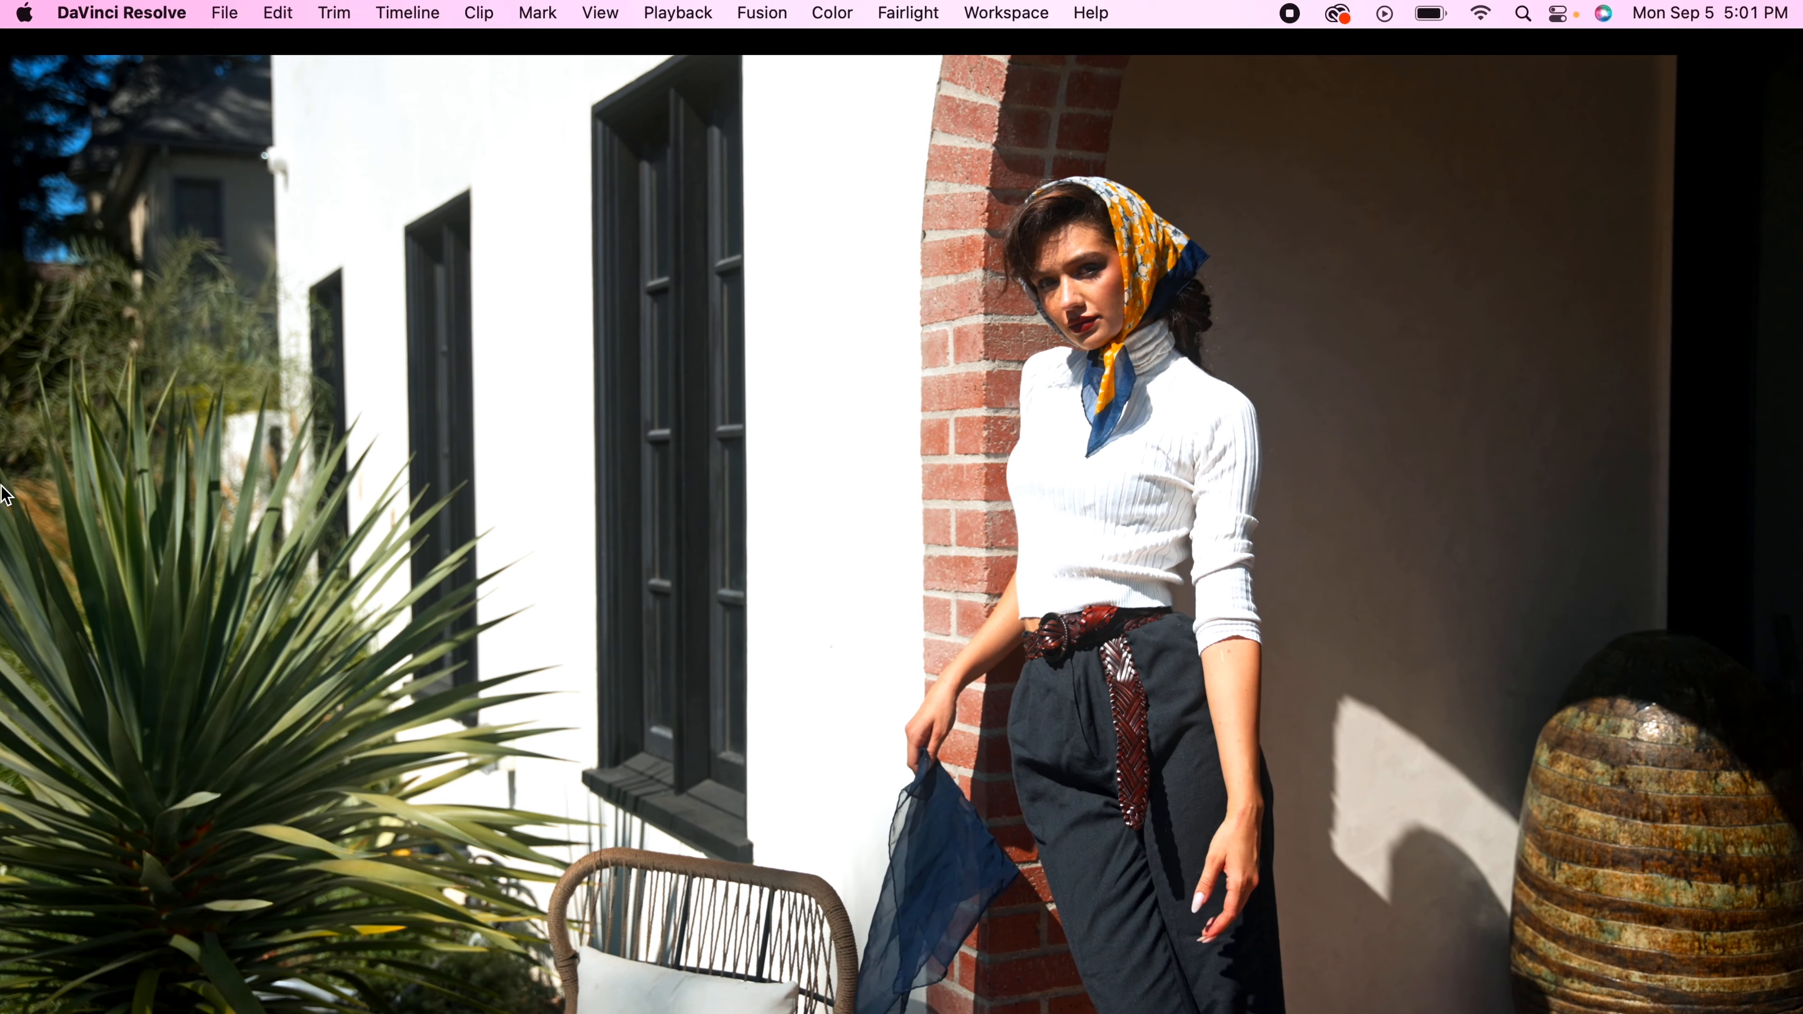
{"action": "left_click", "coordinate": [660, 566]}
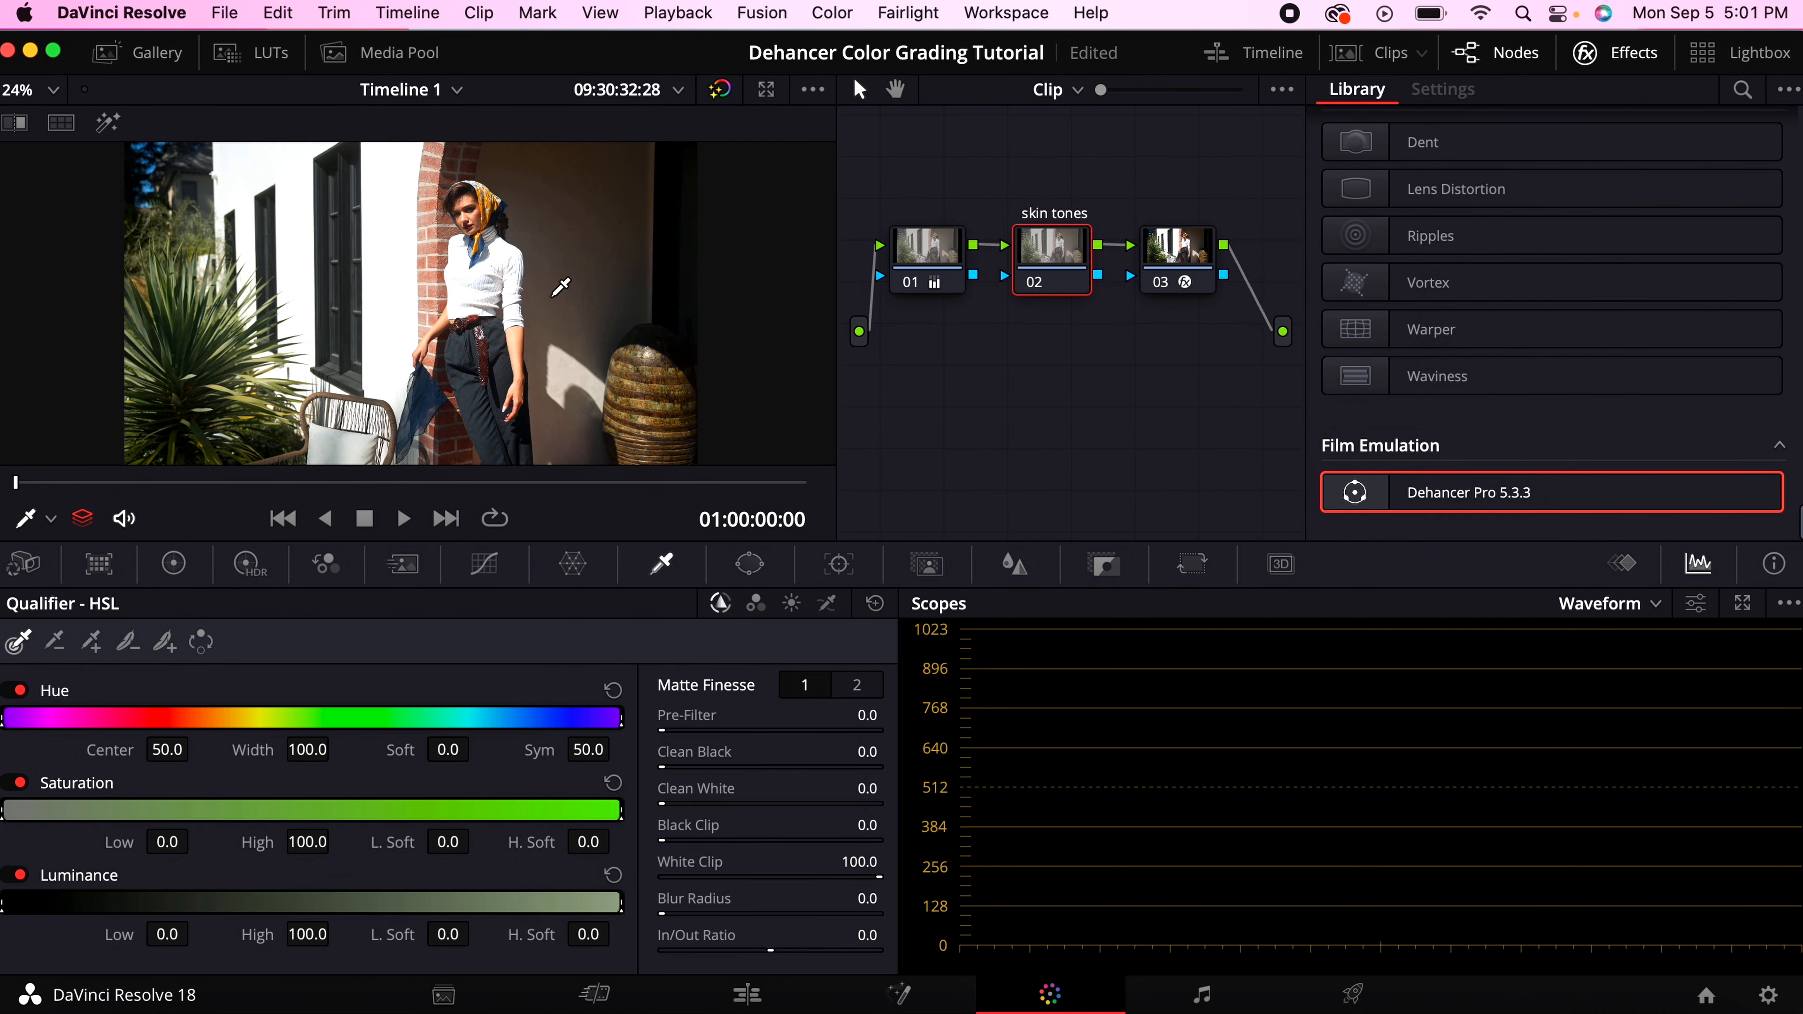
{"action": "left_click", "coordinate": [469, 197]}
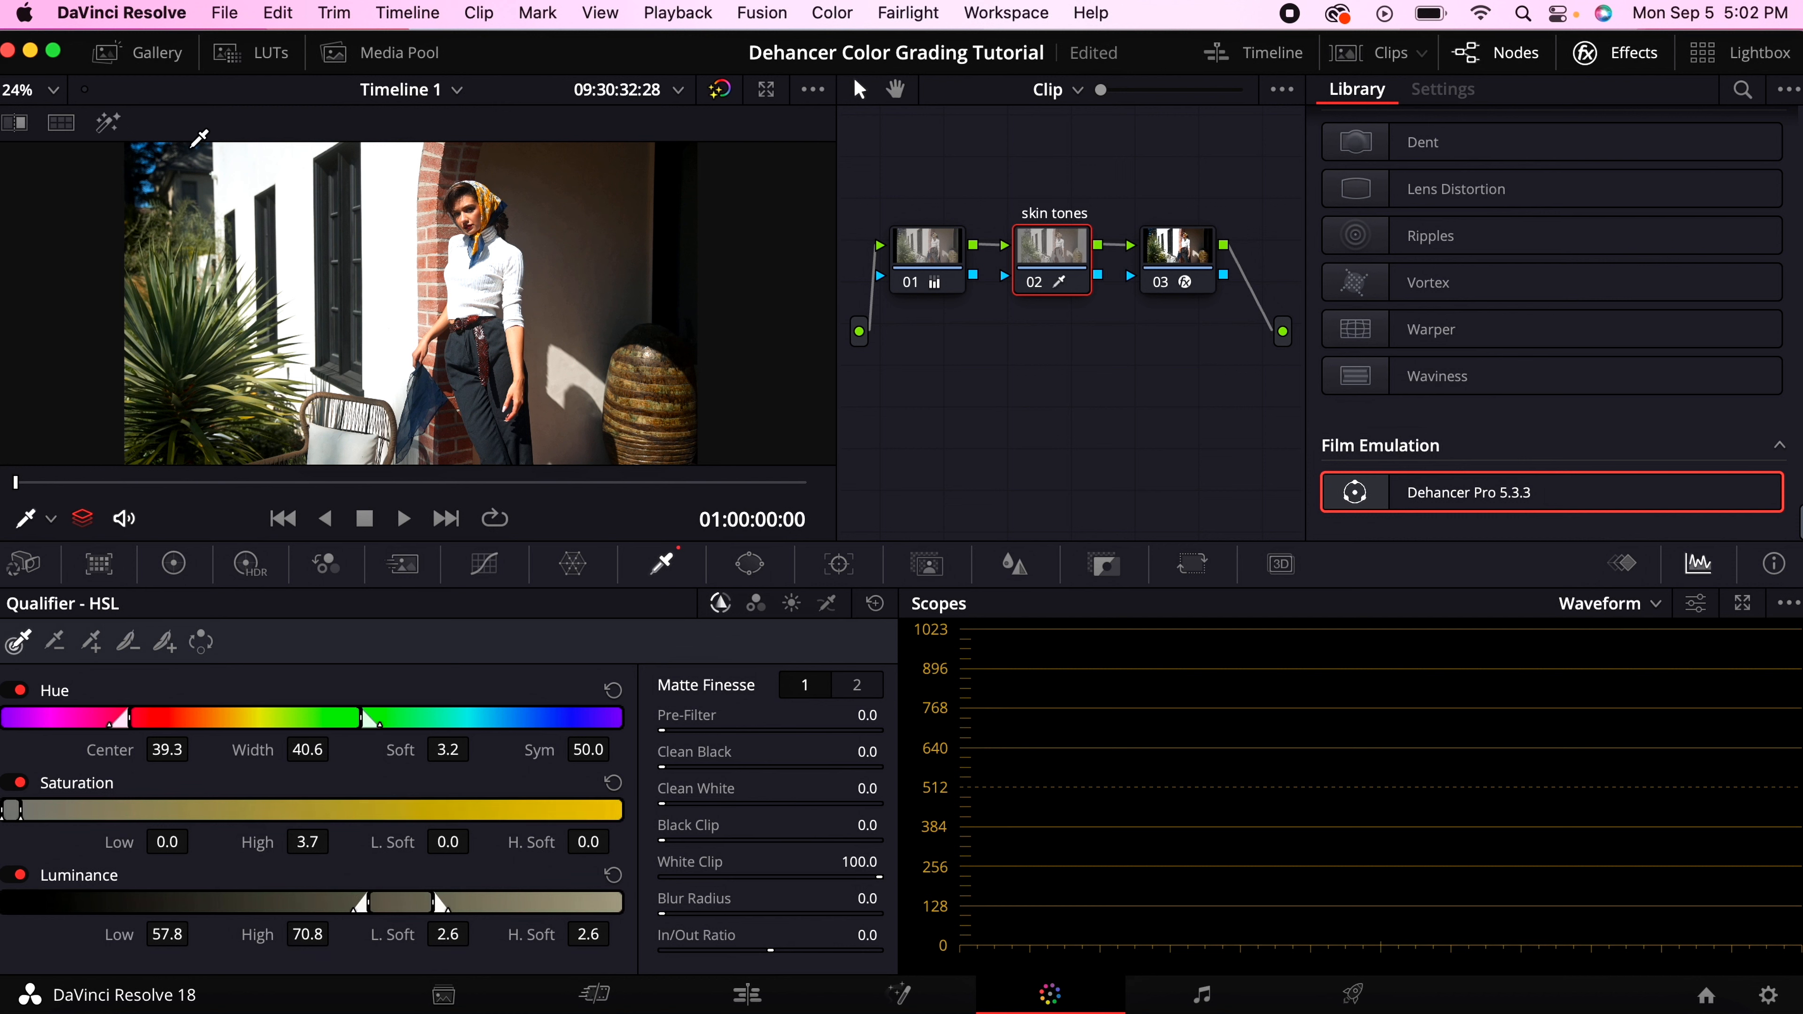
{"action": "left_click", "coordinate": [108, 124]}
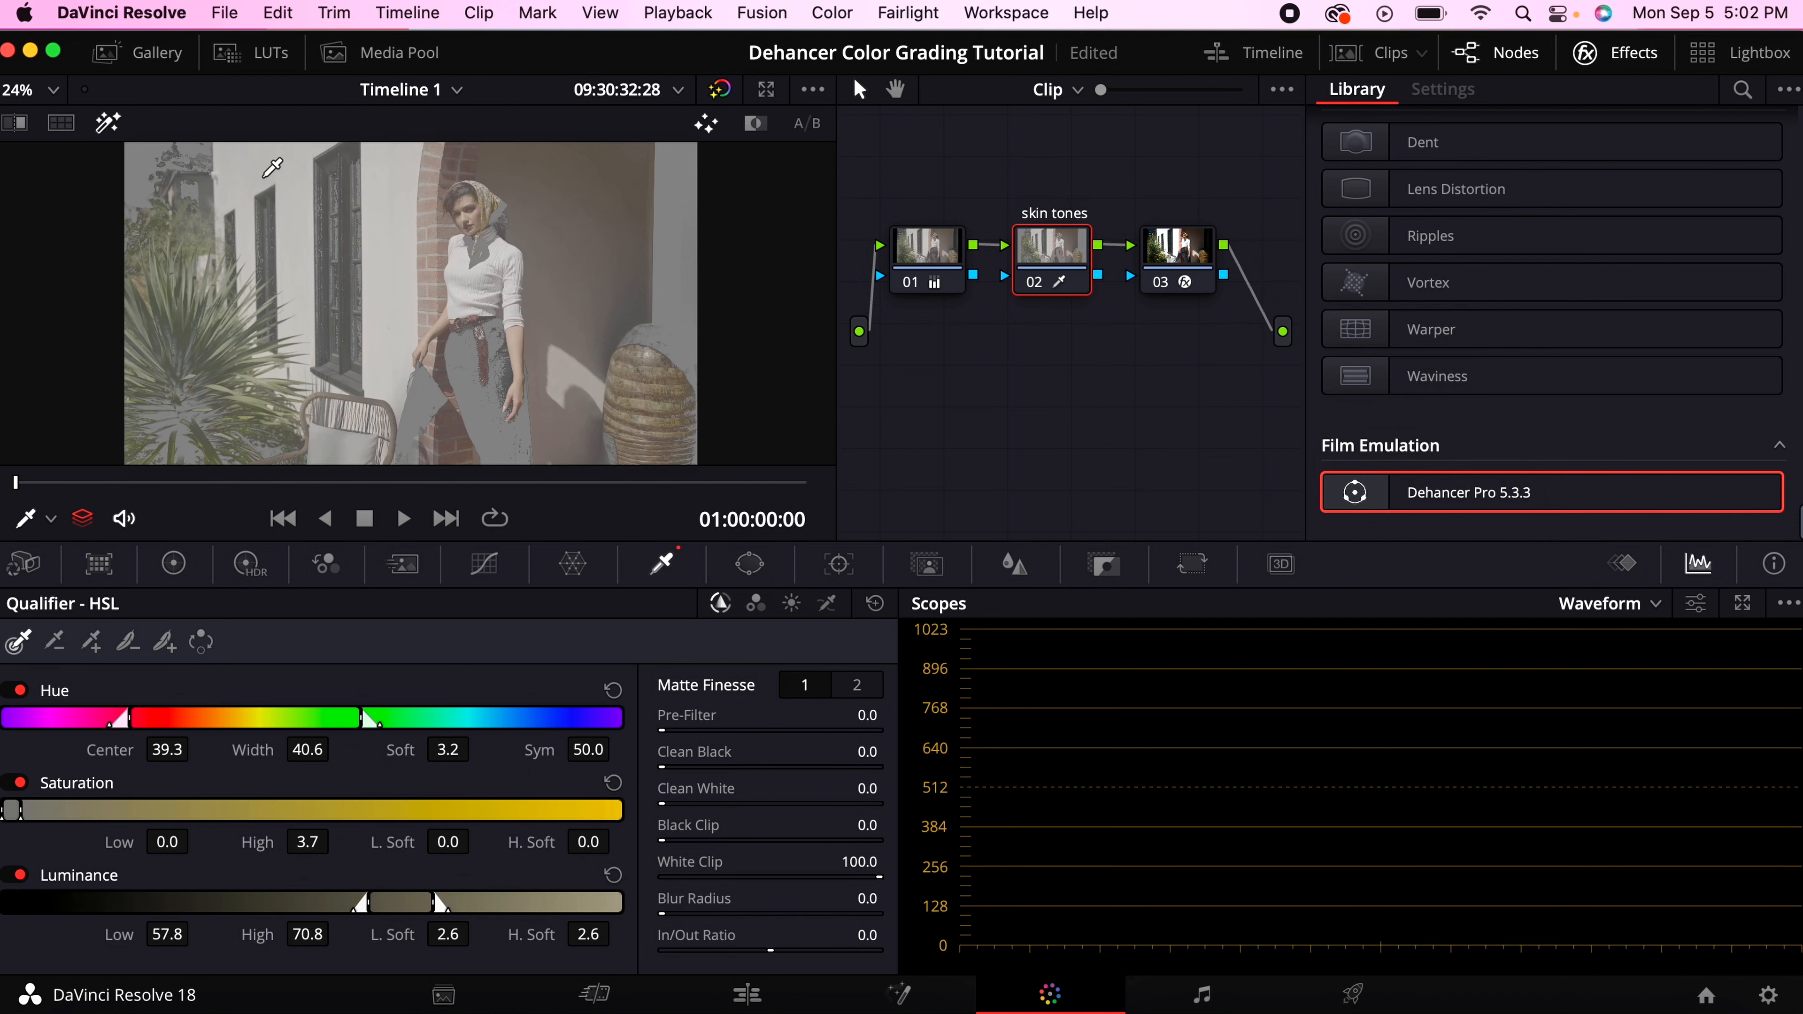
{"action": "left_click", "coordinate": [466, 204]}
{"action": "left_click", "coordinate": [466, 204]}
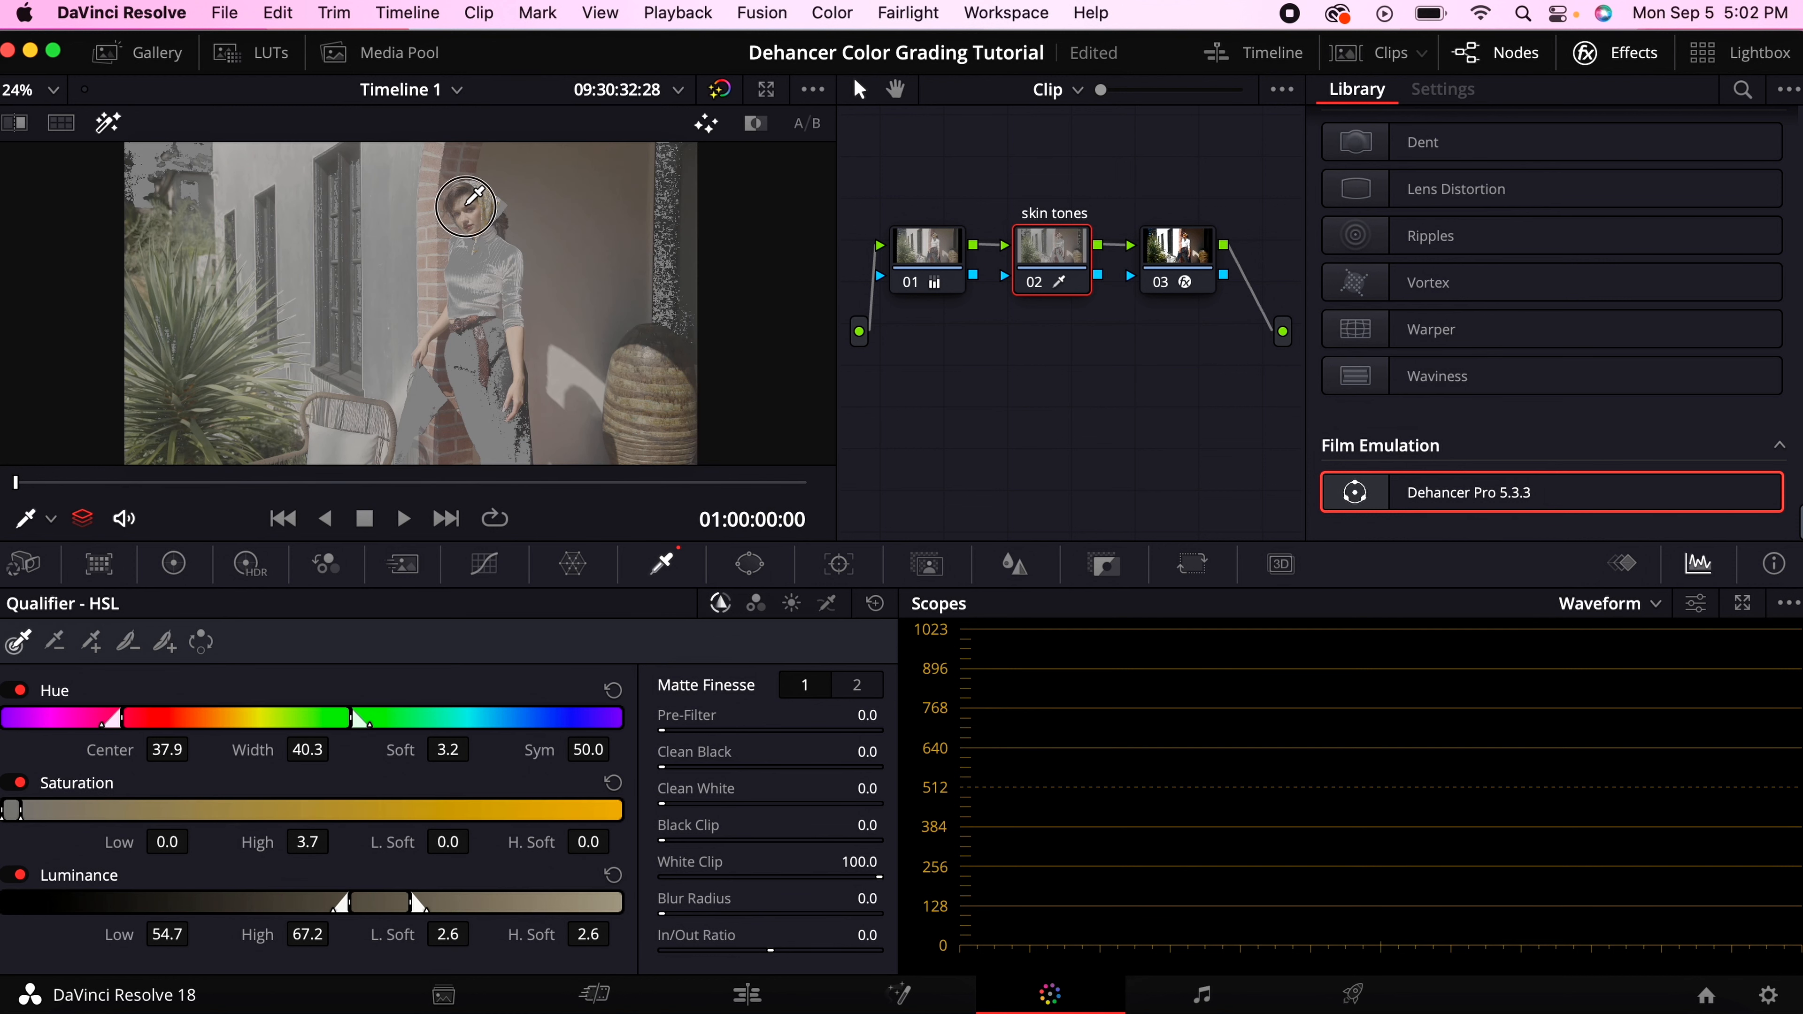
{"action": "left_click", "coordinate": [471, 195]}
Step: Refine the skin qualifier's saturation and its hue to center 34.2 and width 10.0, and set the node's Temp to -90.0
{"action": "left_click_drag", "start_coordinate": [357, 717], "coordinate": [259, 716]}
{"action": "left_click_drag", "start_coordinate": [231, 723], "coordinate": [204, 726]}
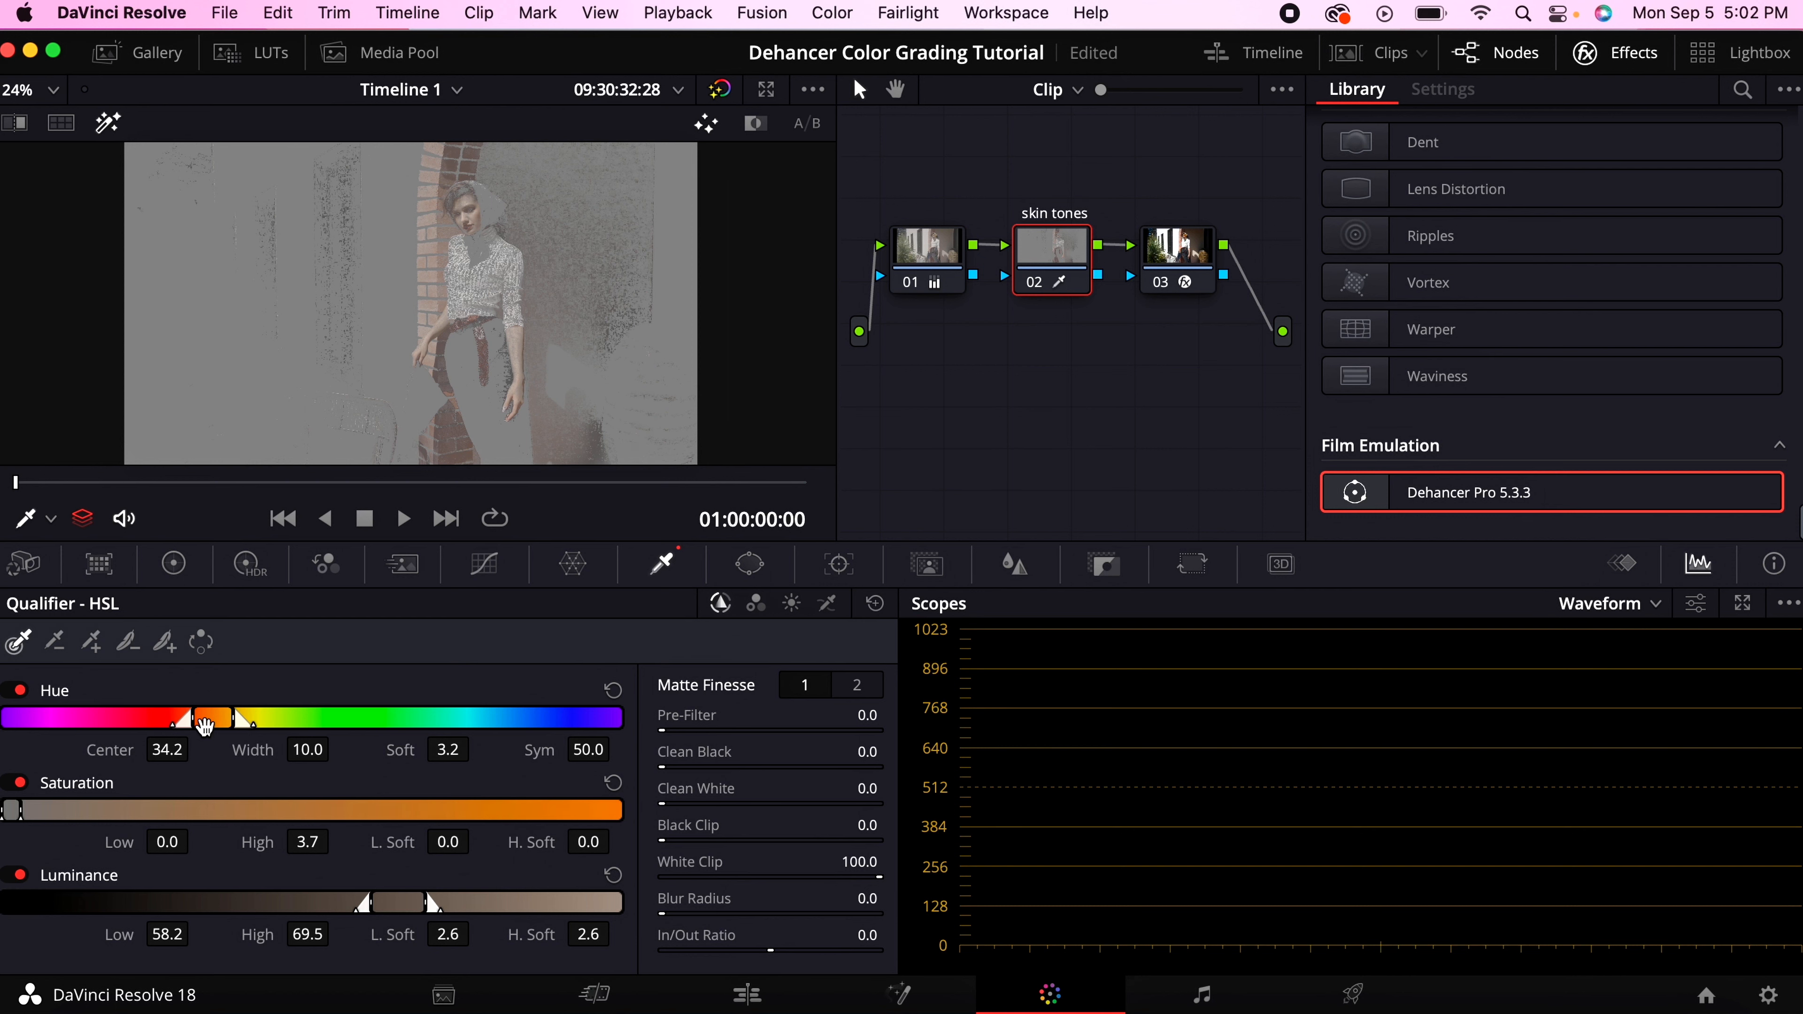
{"action": "left_click_drag", "start_coordinate": [13, 814], "coordinate": [18, 813]}
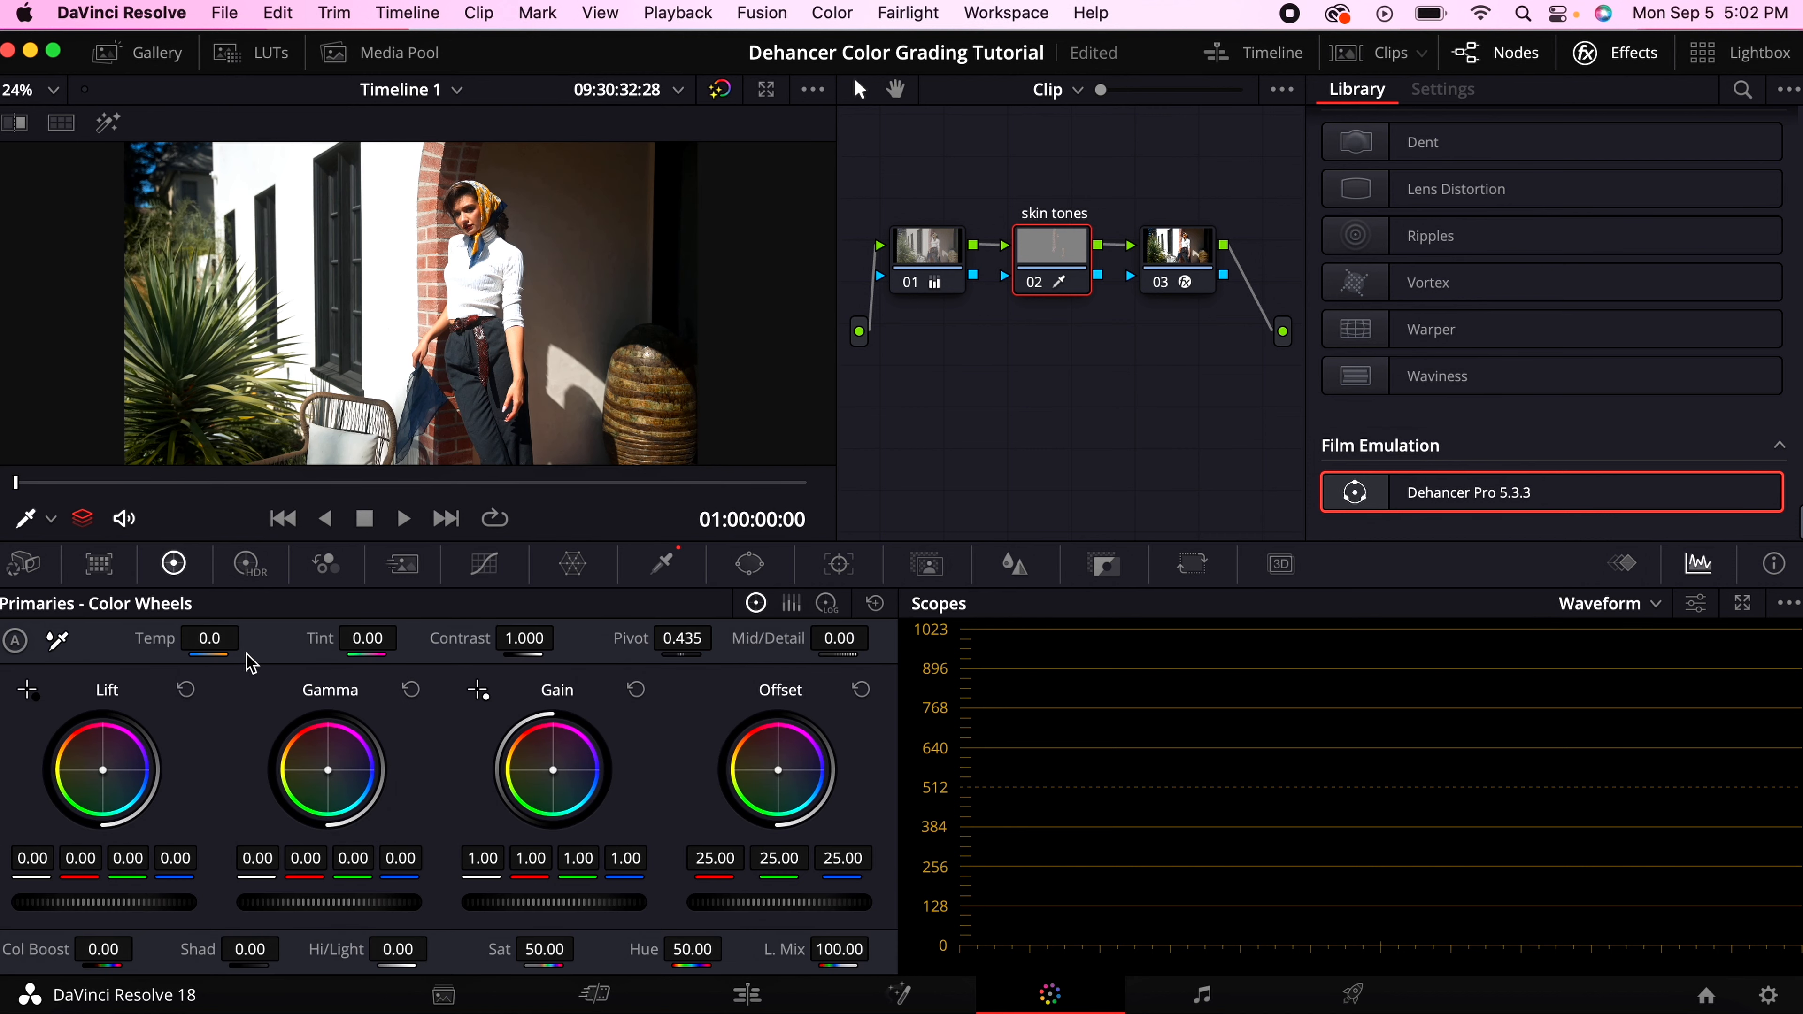
{"action": "left_click_drag", "start_coordinate": [215, 638], "coordinate": [209, 638]}
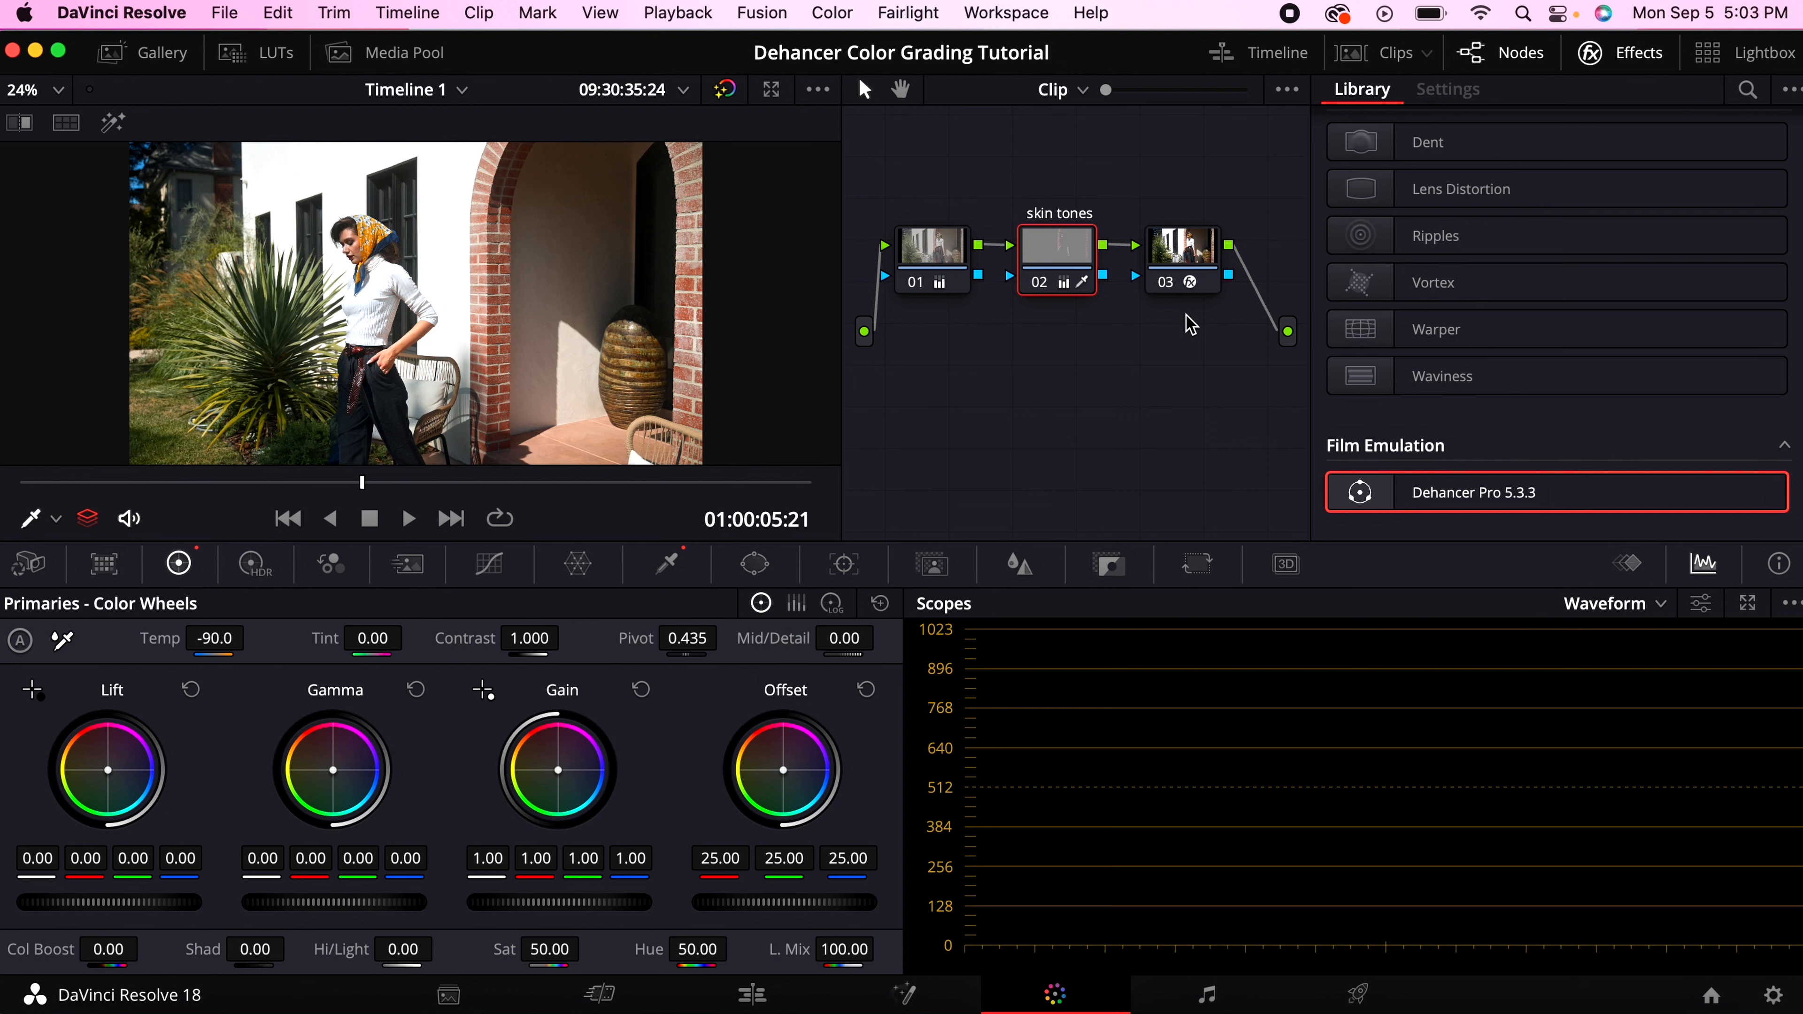
Step: Add a serial node after the skin tones node and move the Dehancer node aside to make room for it
{"action": "key", "text": "alt+s"}
{"action": "left_click_drag", "start_coordinate": [1190, 252], "coordinate": [1257, 255]}
{"action": "left_click", "coordinate": [1164, 348]}
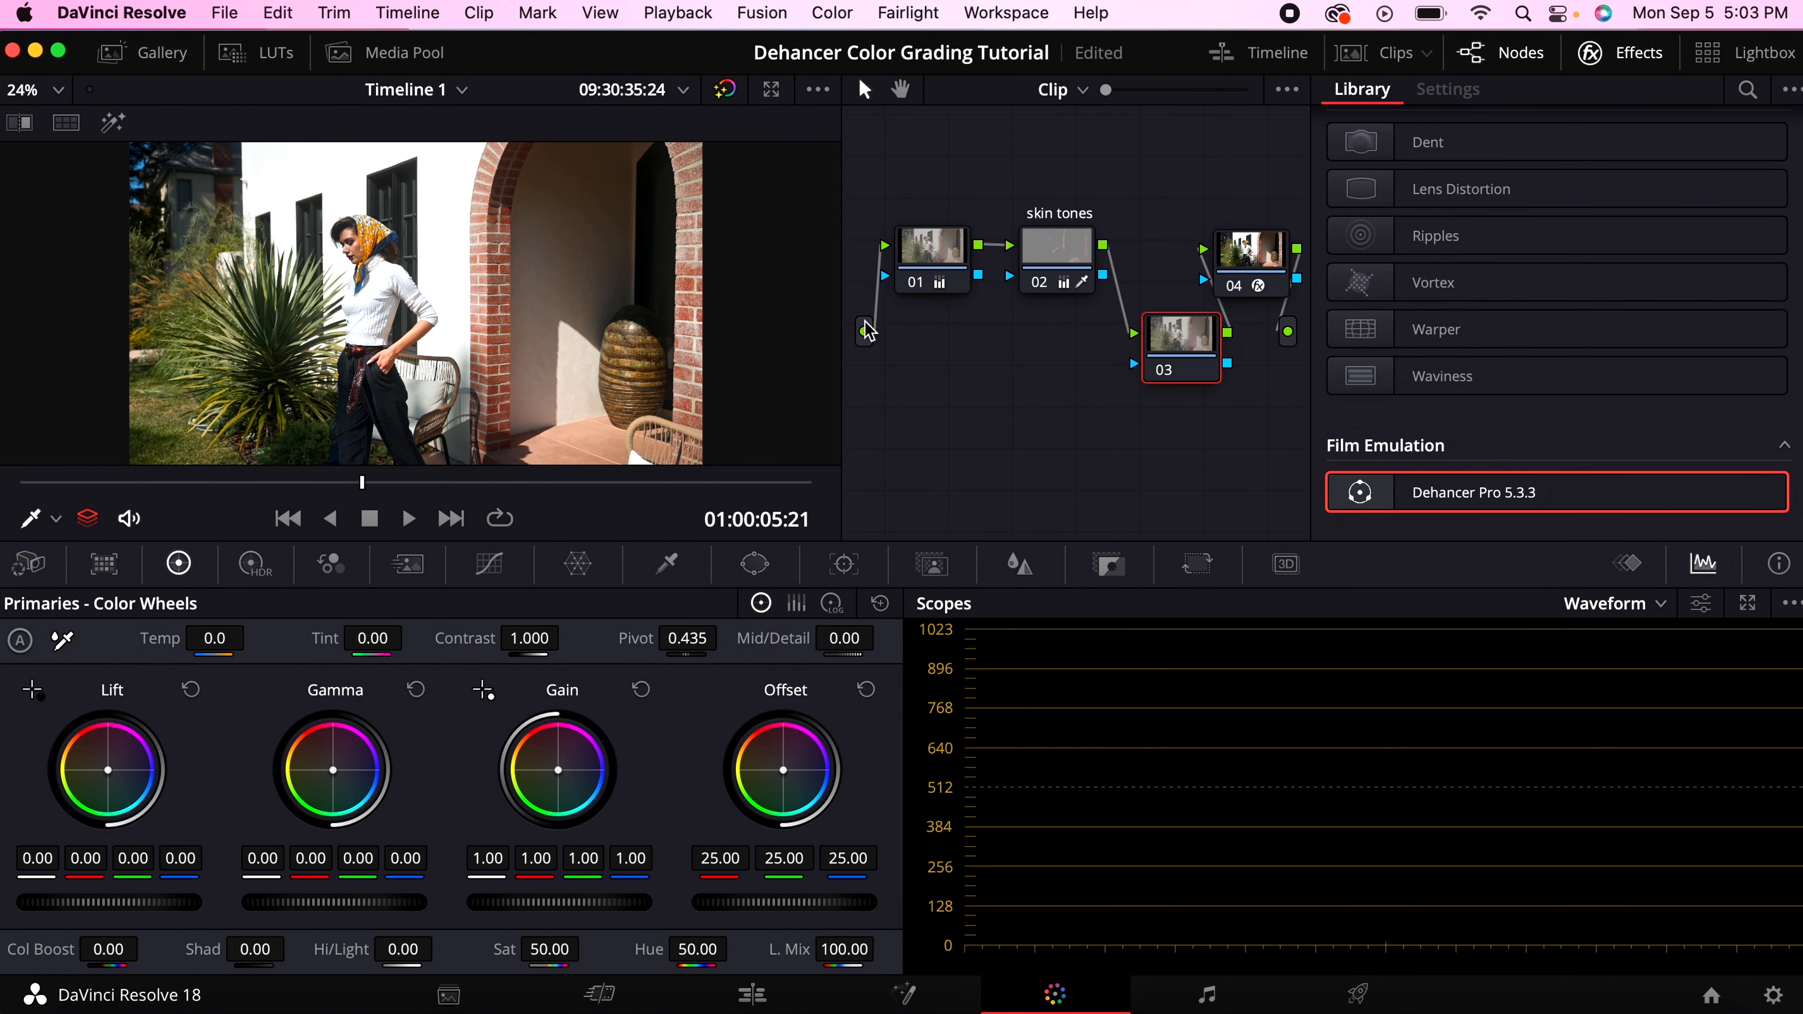